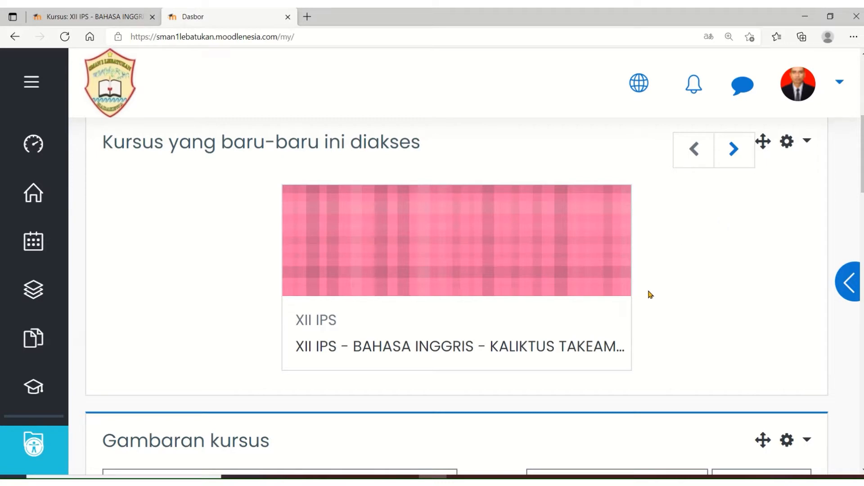
Open the XI BHS - BAHASA INGGRIS PEMINATAN course from the dashboard's course overview.
{"action": "scroll", "coordinate": [646, 299], "scroll_direction": "down", "scroll_amount": 7}
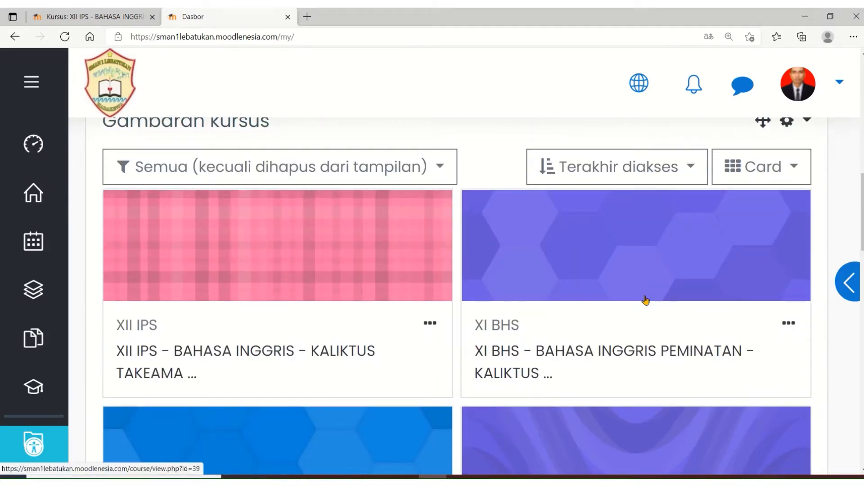
{"action": "left_click", "coordinate": [608, 363]}
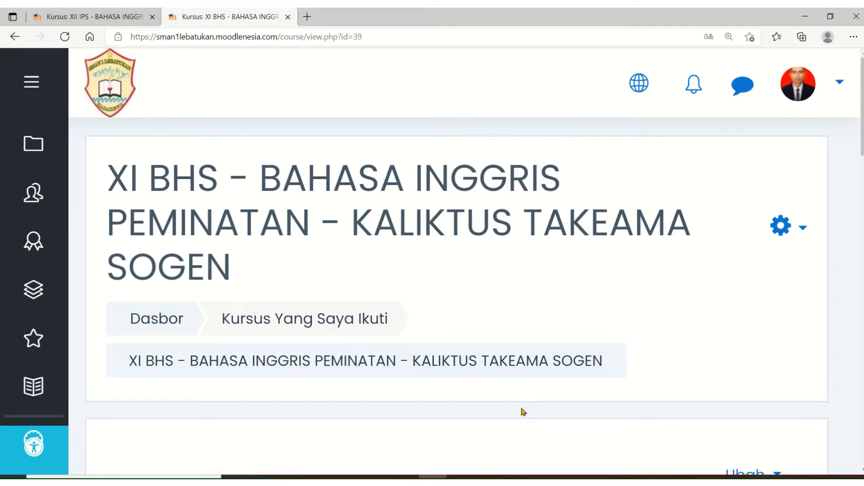
{"action": "scroll", "coordinate": [523, 413], "scroll_direction": "down", "scroll_amount": 1}
{"action": "scroll", "coordinate": [522, 412], "scroll_direction": "up", "scroll_amount": 1}
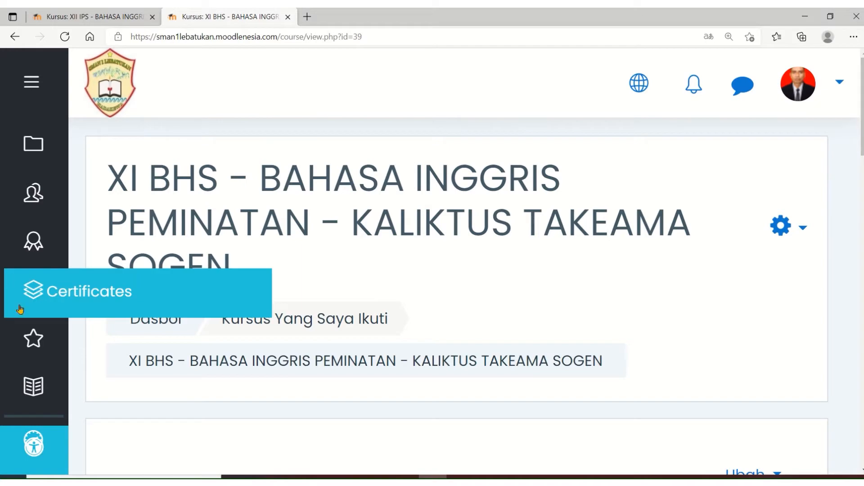
Go to the course's participants and open its group management page (Grup).
{"action": "left_click", "coordinate": [28, 198]}
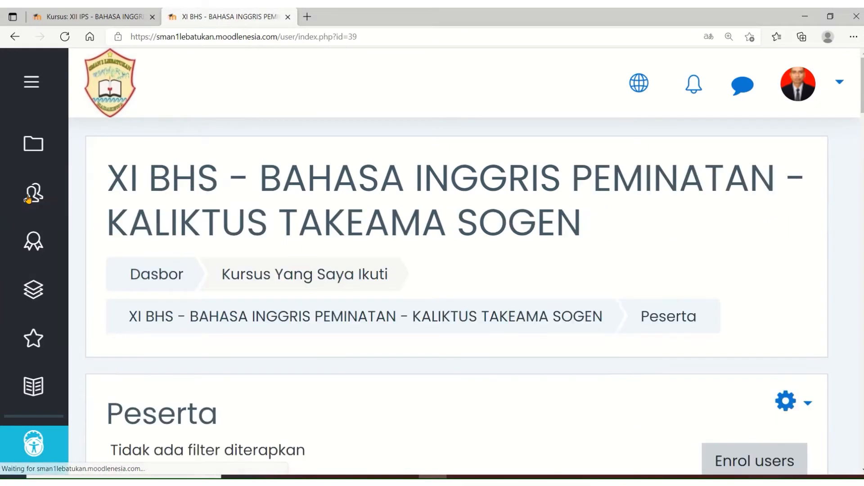
{"action": "scroll", "coordinate": [659, 290], "scroll_direction": "down", "scroll_amount": 4}
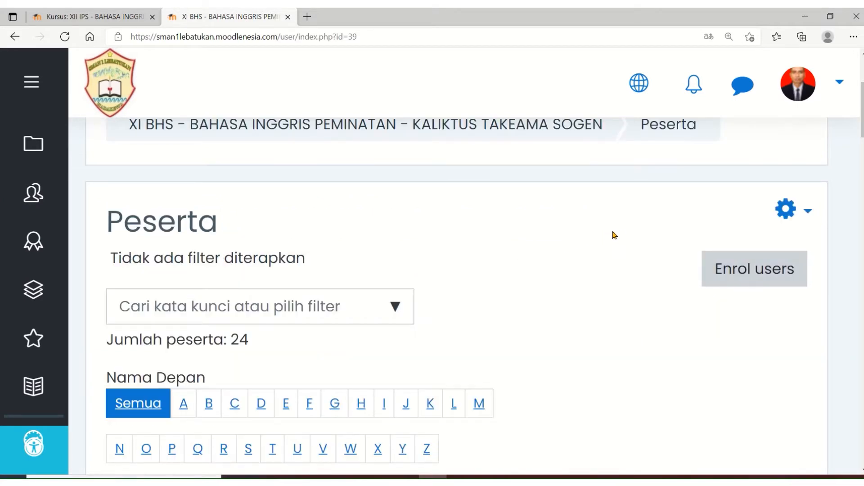
{"action": "left_click", "coordinate": [808, 213]}
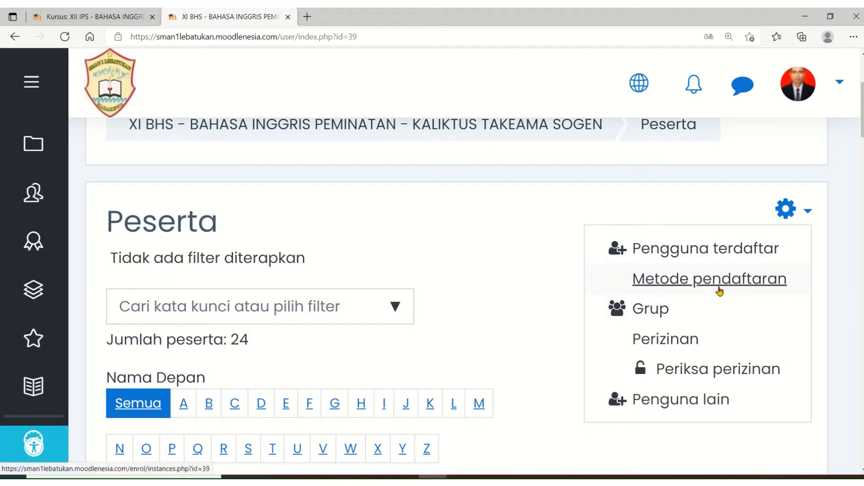
{"action": "left_click", "coordinate": [647, 314]}
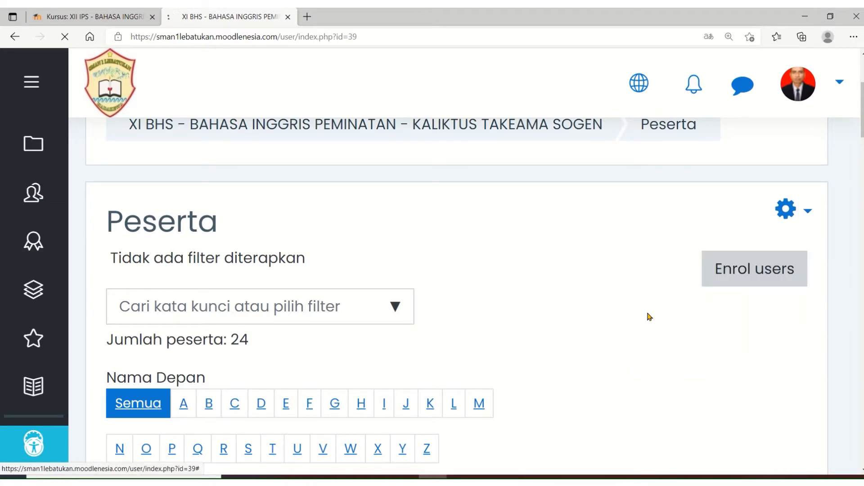
Open the form for manually creating a new group in the course.
{"action": "scroll", "coordinate": [647, 311], "scroll_direction": "down", "scroll_amount": 7}
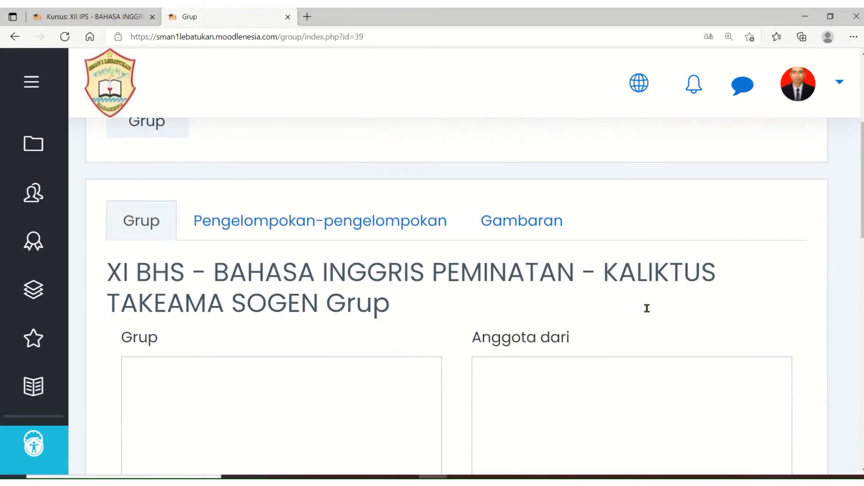
{"action": "scroll", "coordinate": [653, 304], "scroll_direction": "down", "scroll_amount": 1}
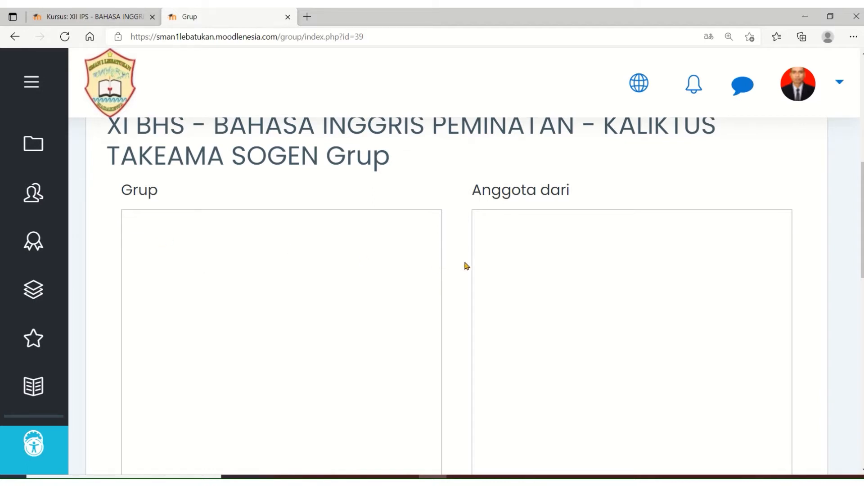
{"action": "scroll", "coordinate": [475, 266], "scroll_direction": "down", "scroll_amount": 6}
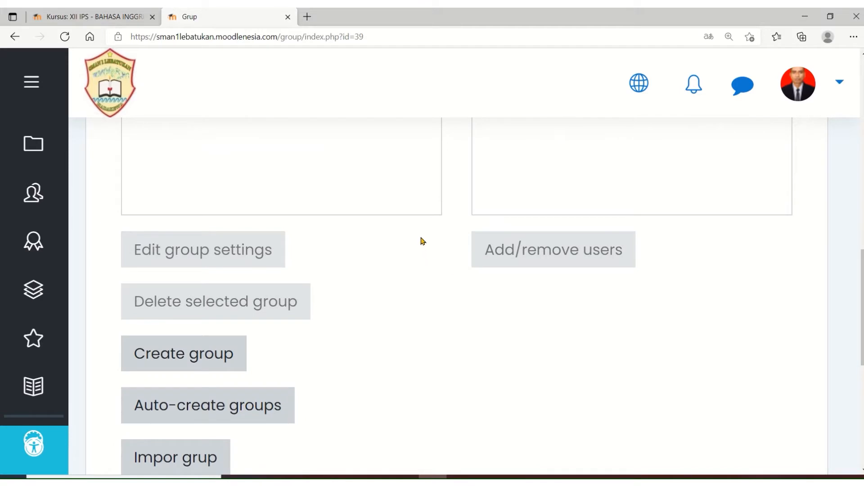
{"action": "scroll", "coordinate": [422, 241], "scroll_direction": "down", "scroll_amount": 2}
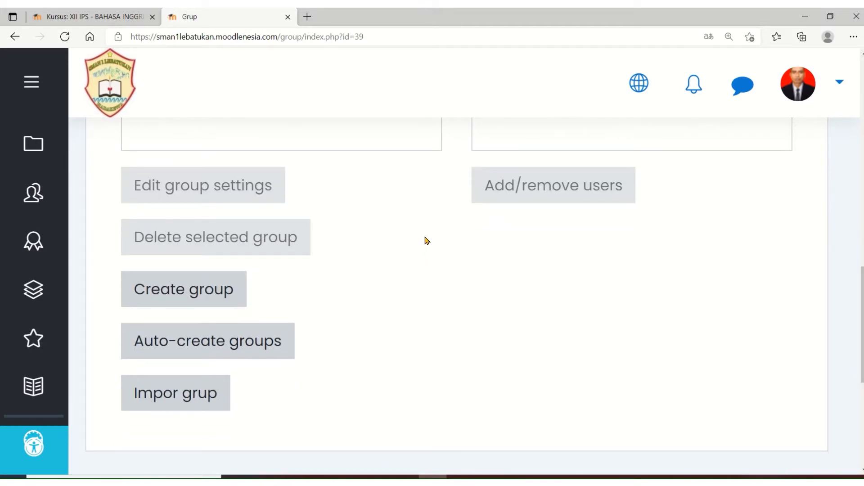
{"action": "scroll", "coordinate": [427, 240], "scroll_direction": "down", "scroll_amount": 2}
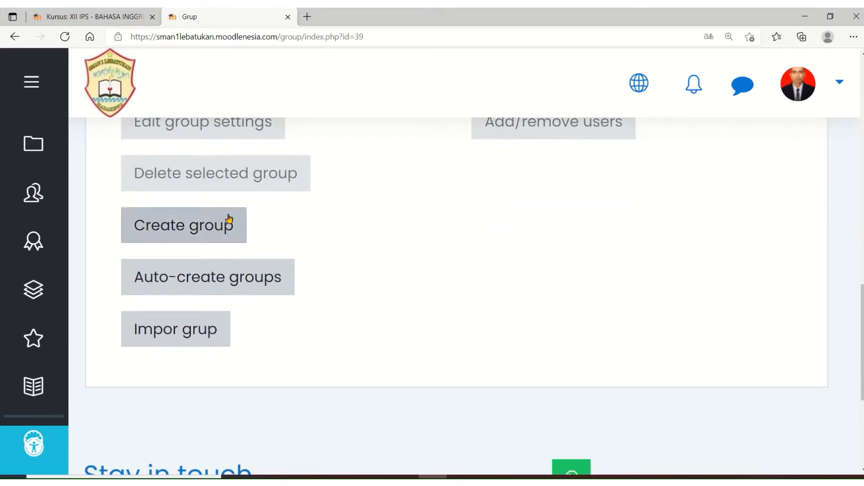
{"action": "left_click", "coordinate": [200, 240]}
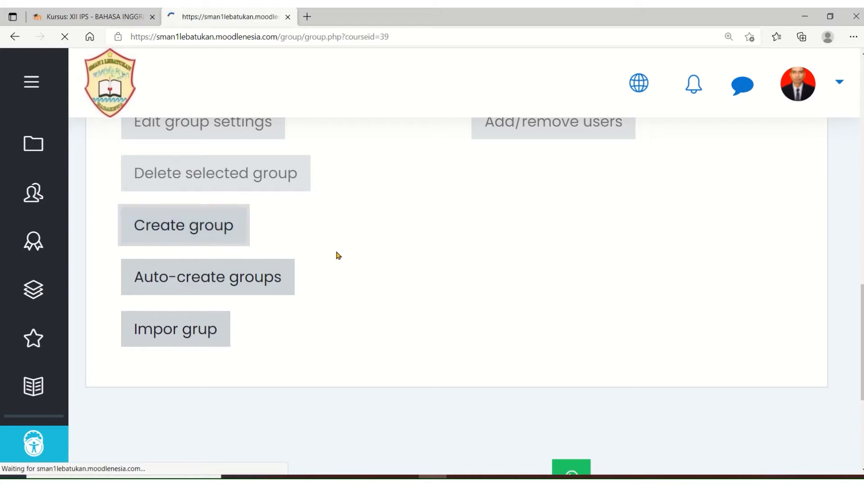
Name the new group UJIAN PAGI/SHIFT 1.
{"action": "scroll", "coordinate": [473, 299], "scroll_direction": "down", "scroll_amount": 4}
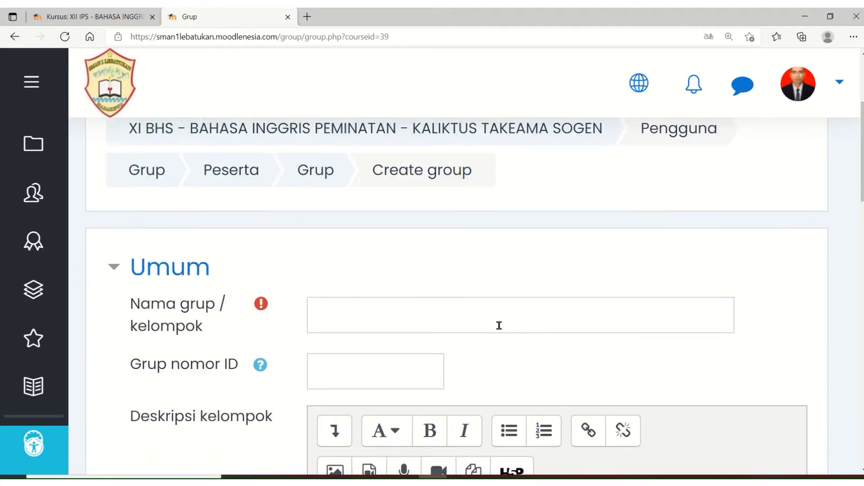
{"action": "scroll", "coordinate": [523, 323], "scroll_direction": "down", "scroll_amount": 3}
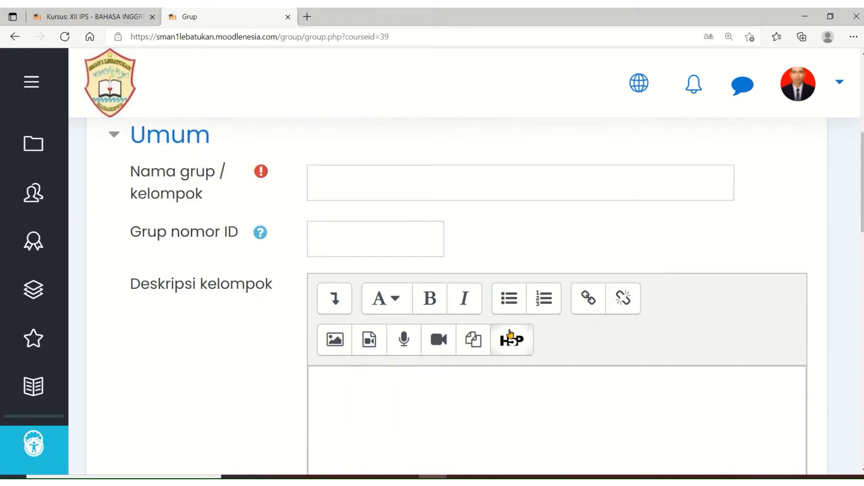
{"action": "left_click", "coordinate": [353, 180]}
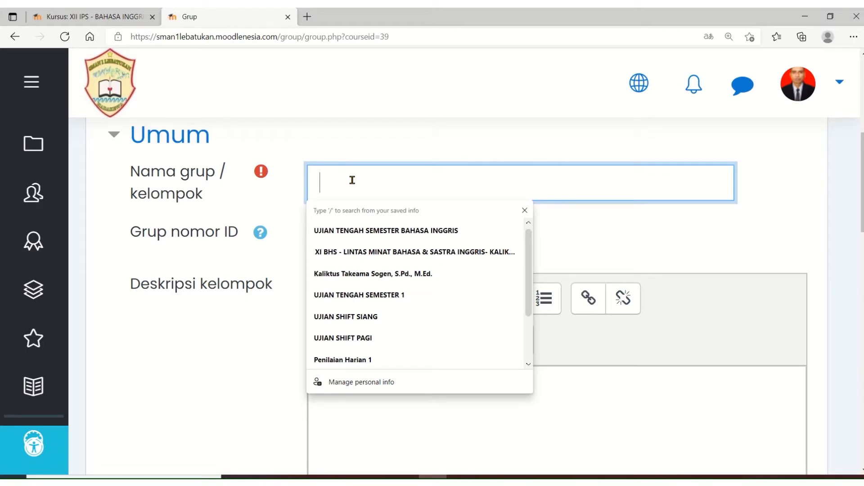
{"action": "type", "text": "UJI"}
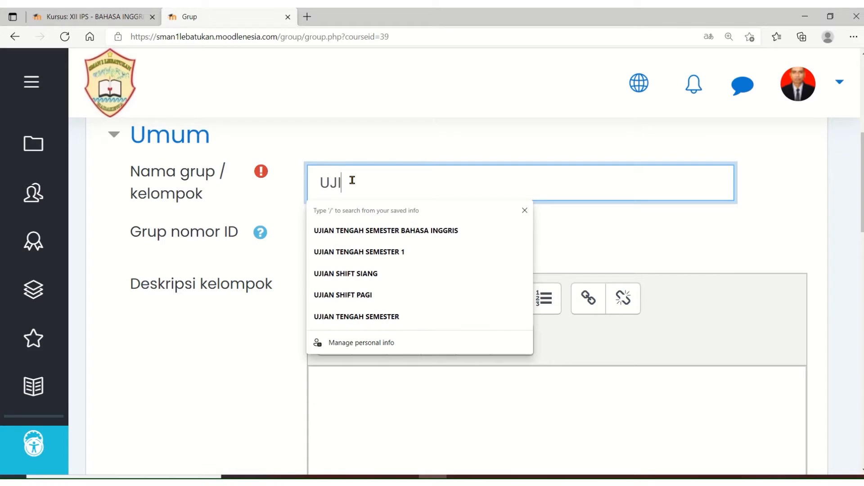
{"action": "type", "text": "AN PA"}
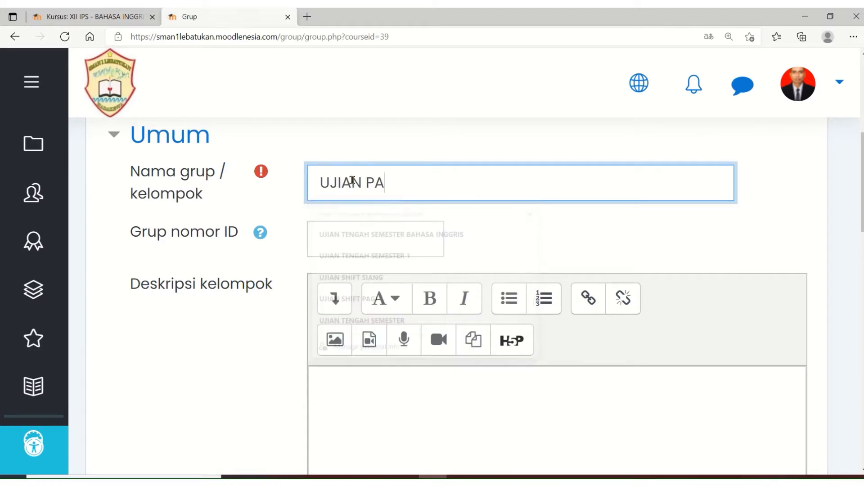
{"action": "type", "text": "GI"}
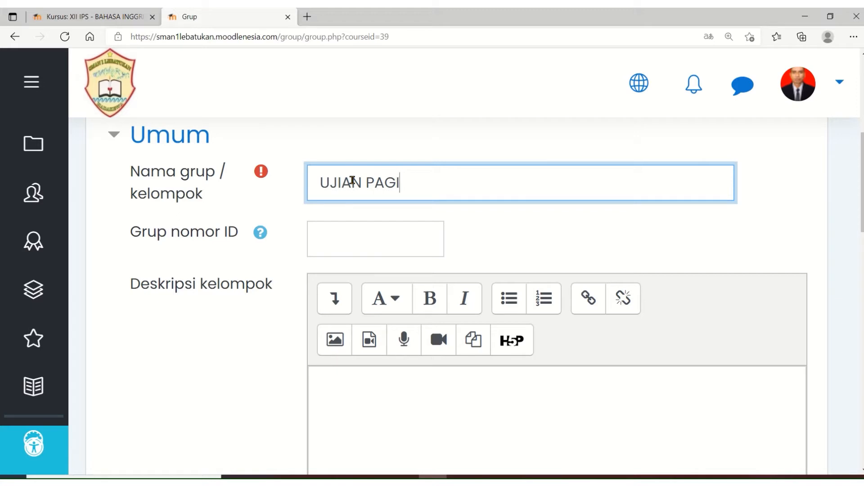
{"action": "type", "text": "/SHID"}
{"action": "key", "text": "BackSpace"}
{"action": "type", "text": "FT"}
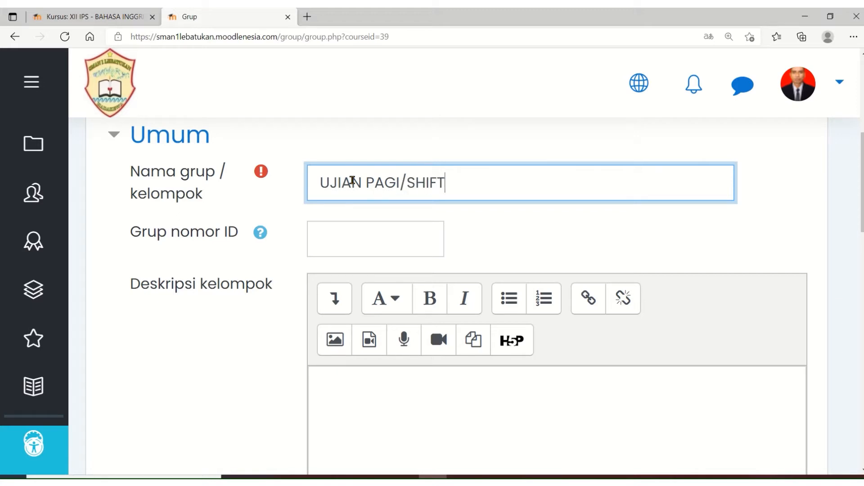
{"action": "type", "text": " 1"}
{"action": "left_click", "coordinate": [336, 246]}
Save the new group, leaving its description, enrolment key and picture empty.
{"action": "scroll", "coordinate": [469, 351], "scroll_direction": "down", "scroll_amount": 7}
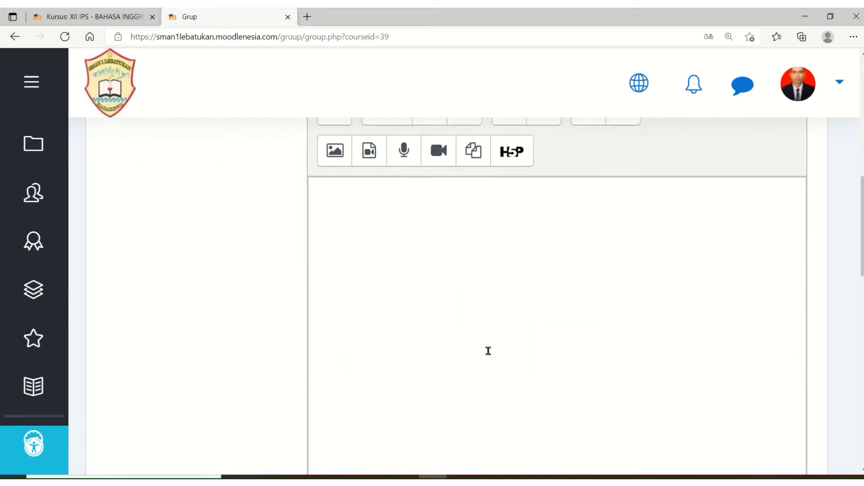
{"action": "scroll", "coordinate": [477, 339], "scroll_direction": "down", "scroll_amount": 3}
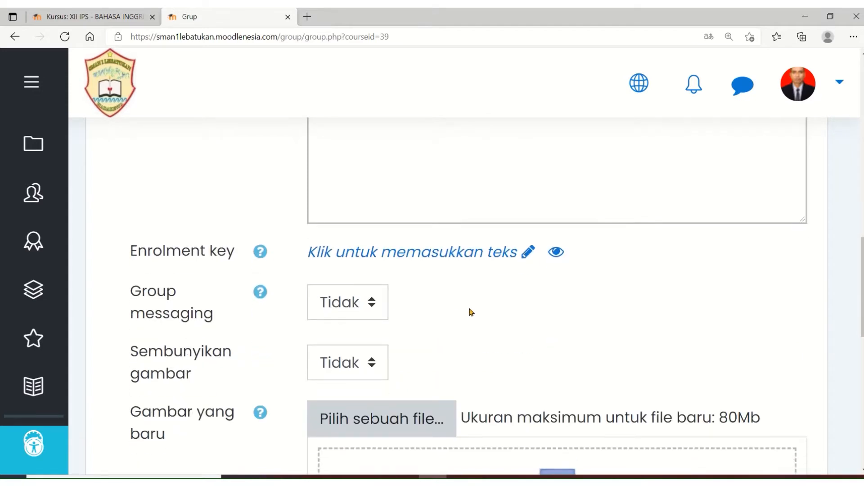
{"action": "scroll", "coordinate": [476, 286], "scroll_direction": "down", "scroll_amount": 6}
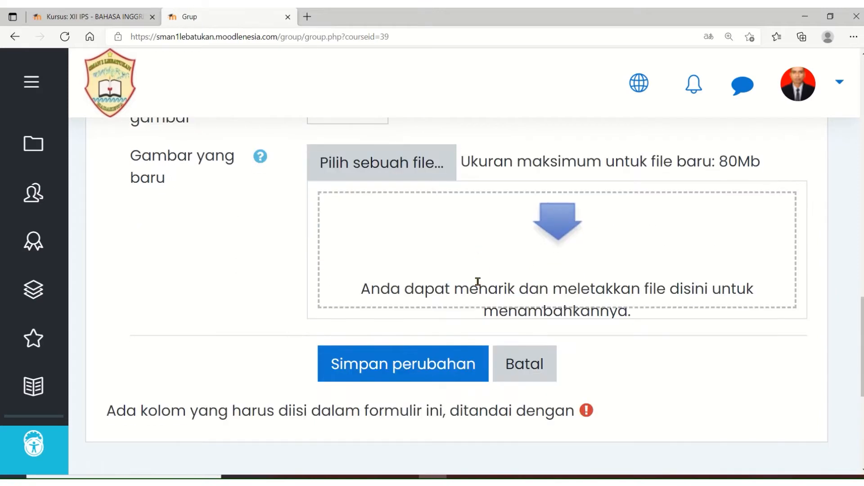
{"action": "scroll", "coordinate": [478, 282], "scroll_direction": "up", "scroll_amount": 6}
{"action": "scroll", "coordinate": [480, 286], "scroll_direction": "down", "scroll_amount": 7}
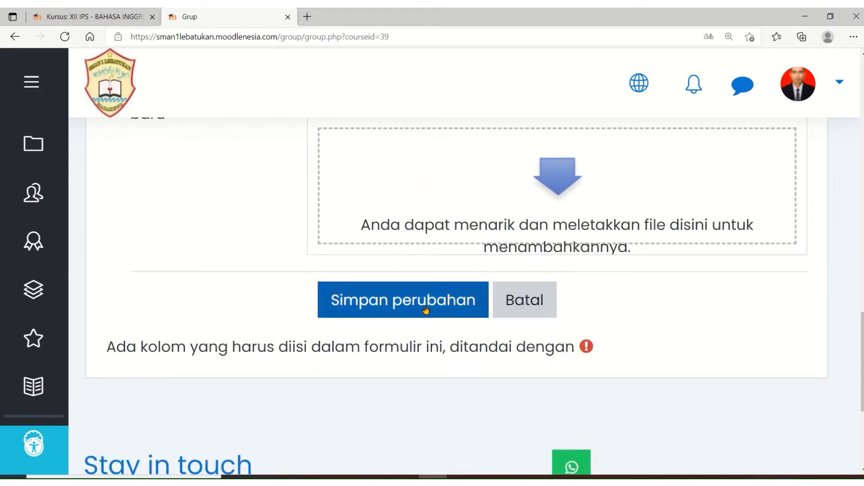
{"action": "left_click", "coordinate": [359, 314]}
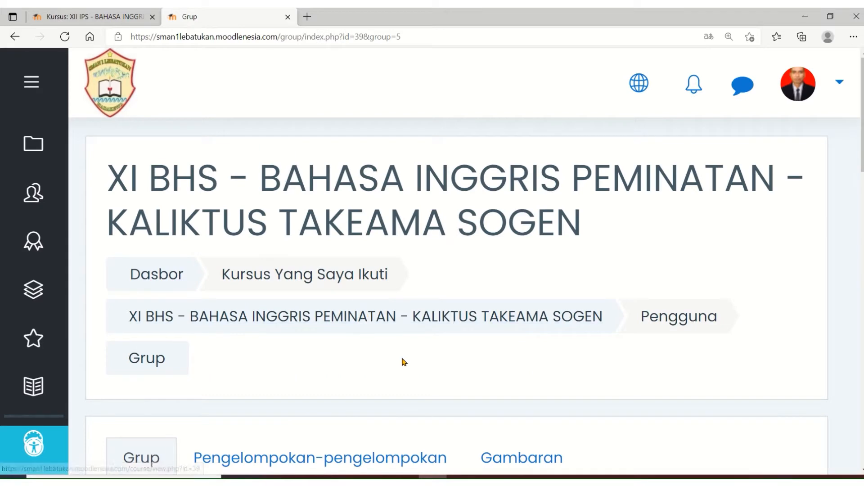
Open the page for adding or removing members of the UJIAN PAGI/SHIFT 1 group and view its potential members.
{"action": "scroll", "coordinate": [409, 353], "scroll_direction": "down", "scroll_amount": 3}
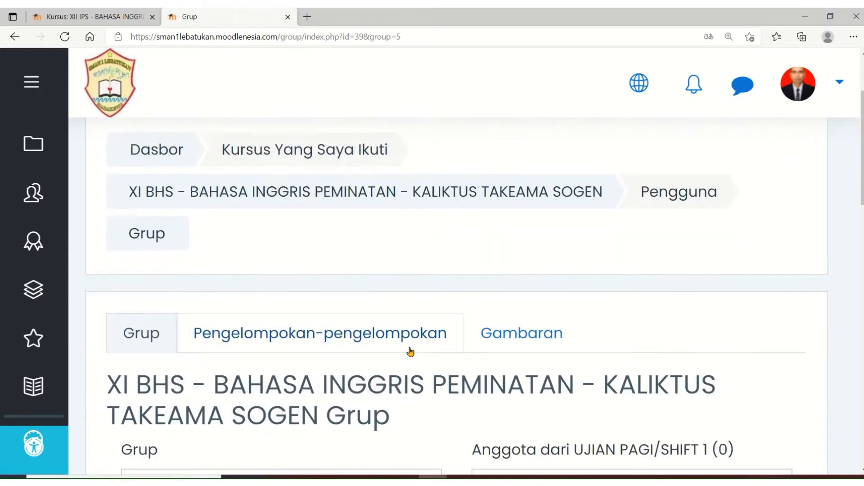
{"action": "scroll", "coordinate": [410, 352], "scroll_direction": "down", "scroll_amount": 10}
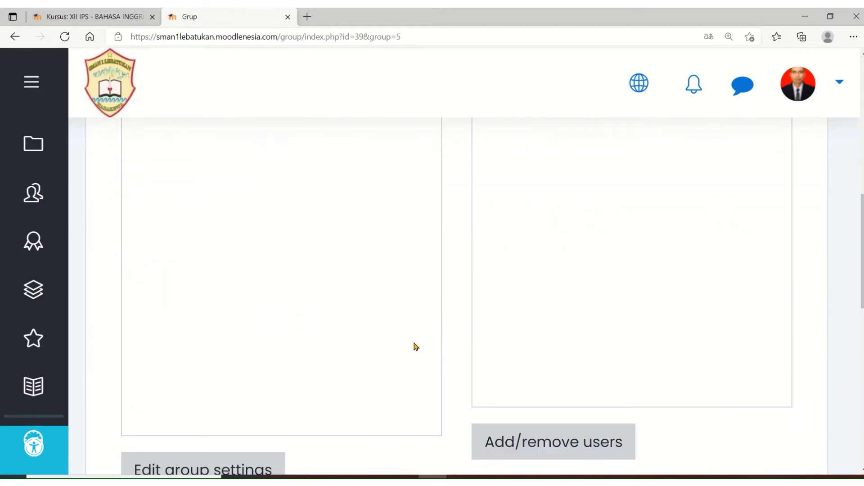
{"action": "scroll", "coordinate": [415, 347], "scroll_direction": "up", "scroll_amount": 5}
{"action": "scroll", "coordinate": [418, 345], "scroll_direction": "down", "scroll_amount": 7}
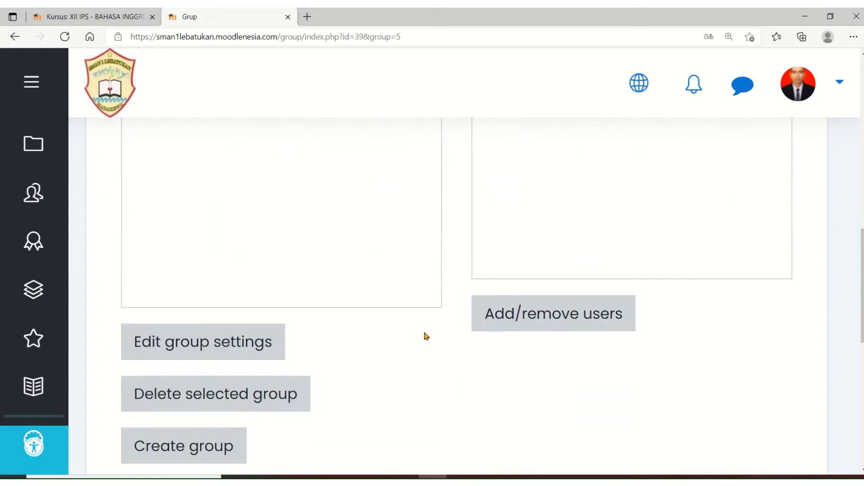
{"action": "scroll", "coordinate": [426, 335], "scroll_direction": "up", "scroll_amount": 5}
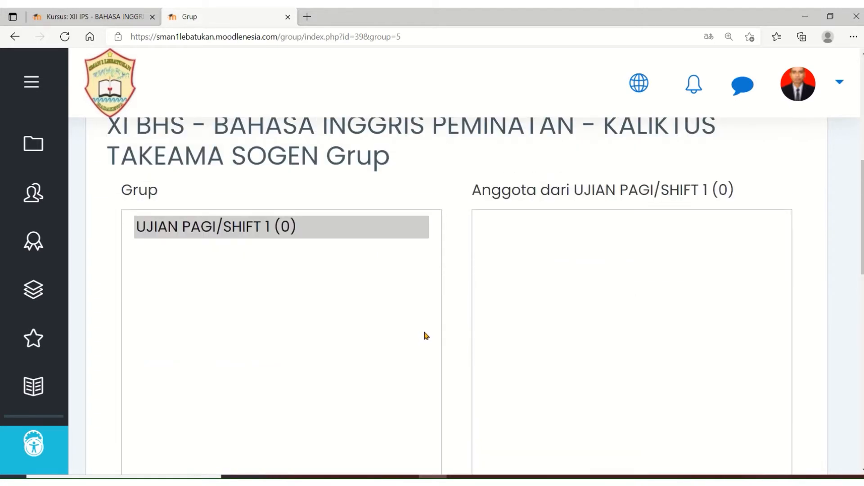
{"action": "scroll", "coordinate": [426, 336], "scroll_direction": "down", "scroll_amount": 5}
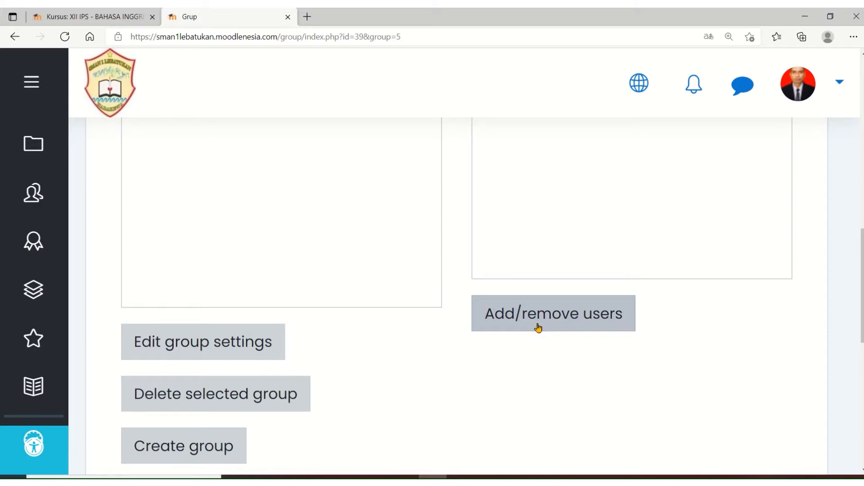
{"action": "left_click", "coordinate": [500, 320]}
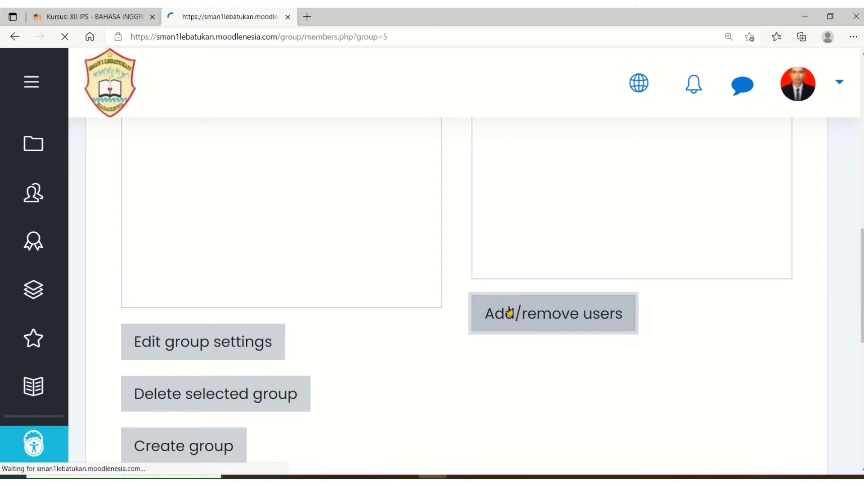
{"action": "scroll", "coordinate": [535, 296], "scroll_direction": "down", "scroll_amount": 5}
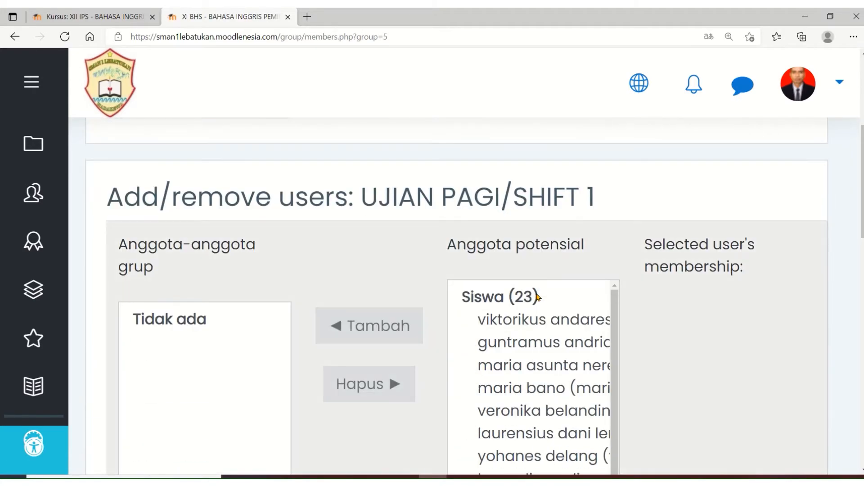
{"action": "scroll", "coordinate": [537, 296], "scroll_direction": "down", "scroll_amount": 1}
{"action": "scroll", "coordinate": [585, 329], "scroll_direction": "up", "scroll_amount": 1}
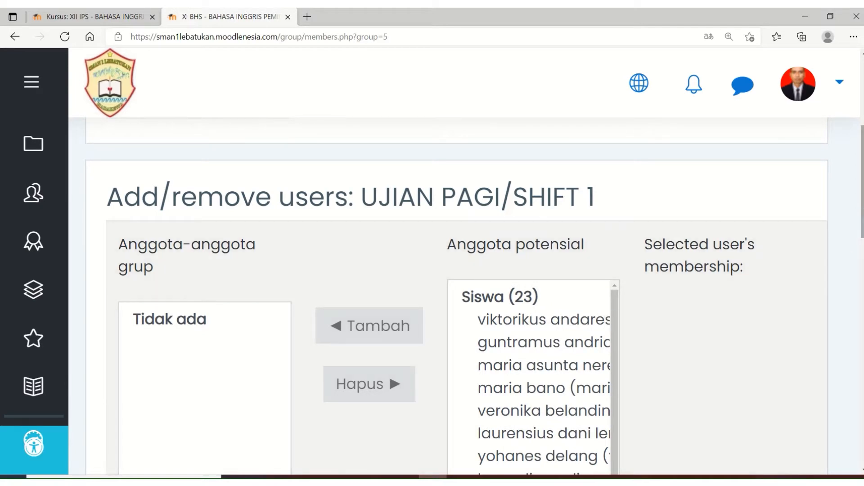
{"action": "scroll", "coordinate": [863, 170], "scroll_direction": "up", "scroll_amount": 3}
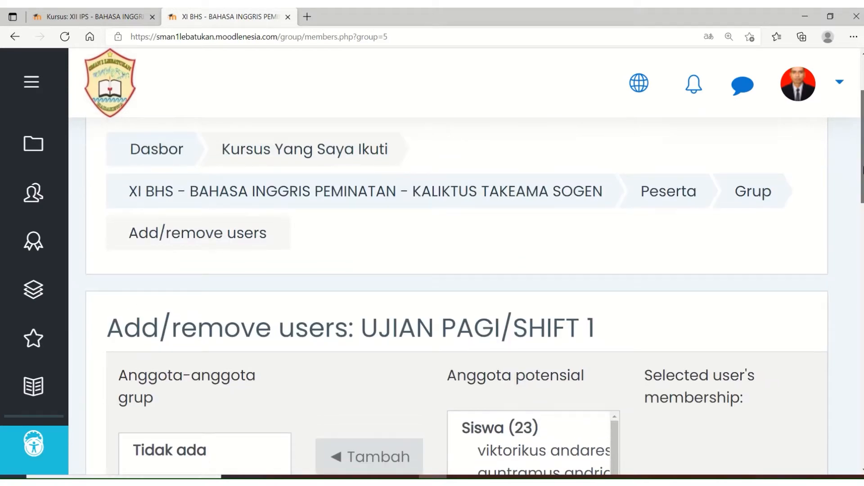
{"action": "scroll", "coordinate": [862, 170], "scroll_direction": "down", "scroll_amount": 1}
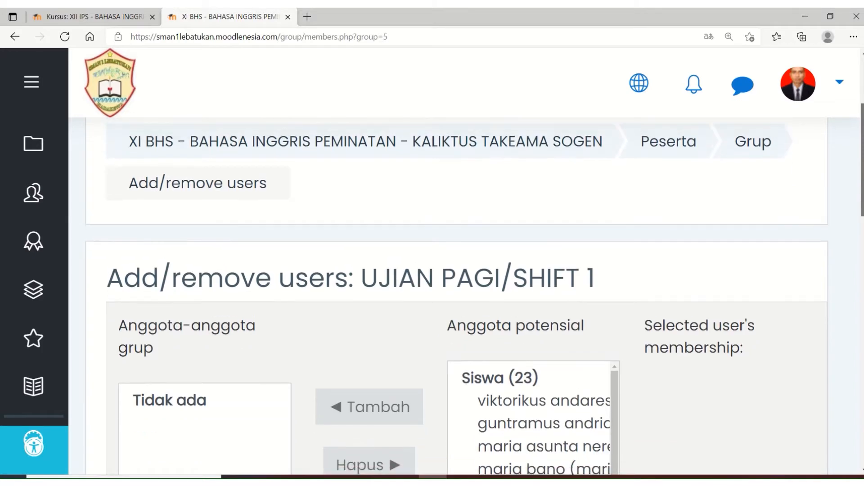
Add the first student listed under potential members to the UJIAN PAGI/SHIFT 1 group.
{"action": "scroll", "coordinate": [863, 170], "scroll_direction": "down", "scroll_amount": 7}
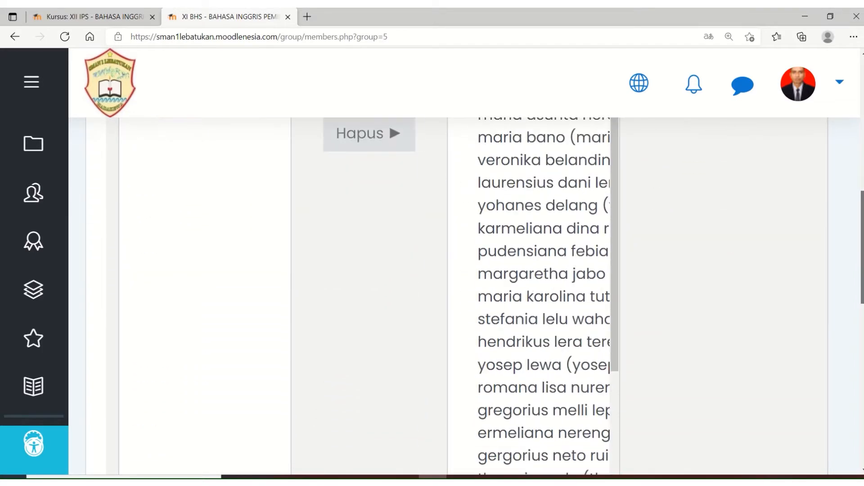
{"action": "left_click_drag", "start_coordinate": [617, 264], "coordinate": [600, 191]}
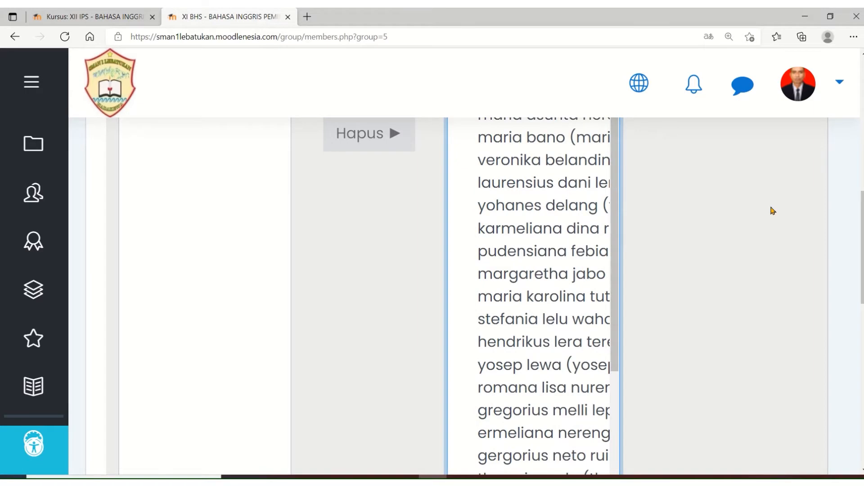
{"action": "scroll", "coordinate": [771, 209], "scroll_direction": "up", "scroll_amount": 4}
{"action": "scroll", "coordinate": [772, 210], "scroll_direction": "down", "scroll_amount": 1}
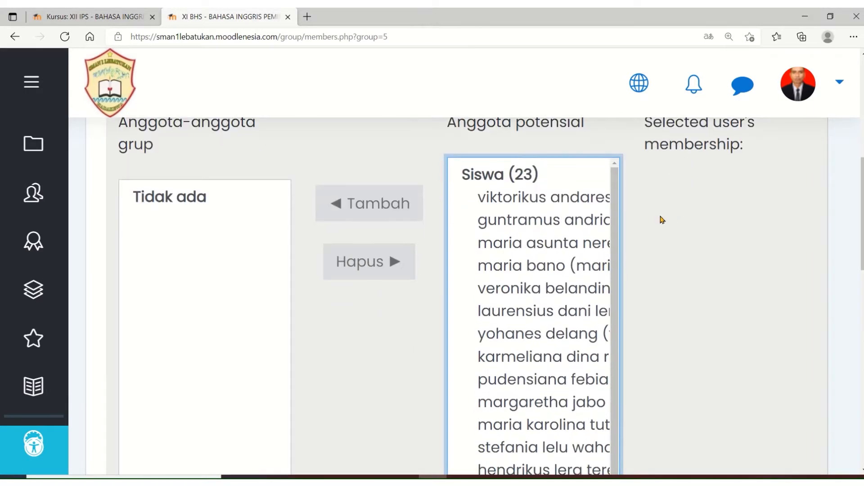
{"action": "left_click", "coordinate": [556, 202]}
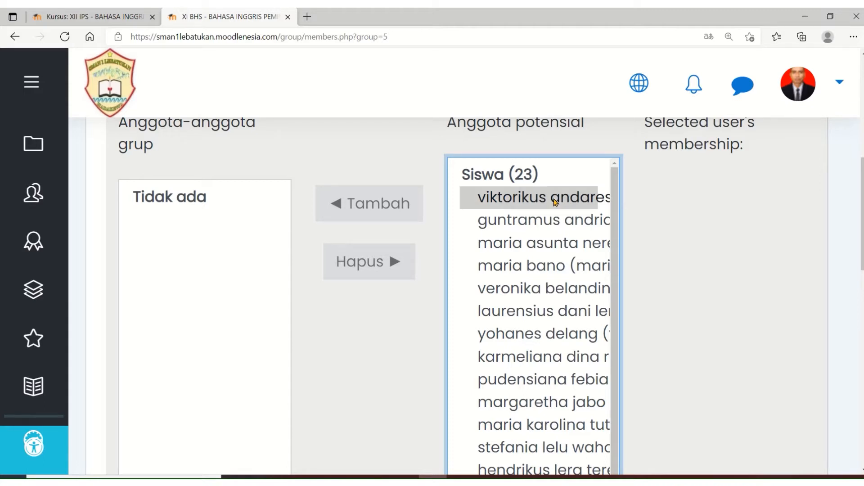
{"action": "left_click", "coordinate": [377, 204]}
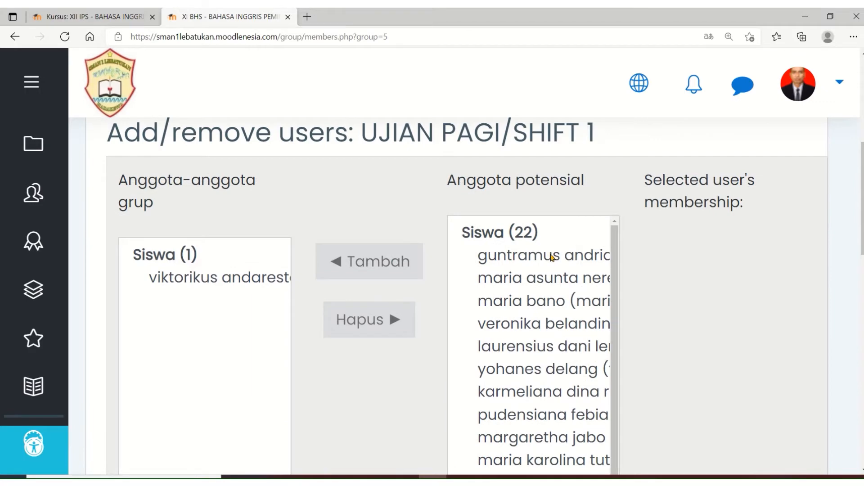
Add the next two students from the potential members list, one at a time, as the group's second and third members.
{"action": "left_click", "coordinate": [551, 257]}
{"action": "scroll", "coordinate": [537, 238], "scroll_direction": "up", "scroll_amount": 2}
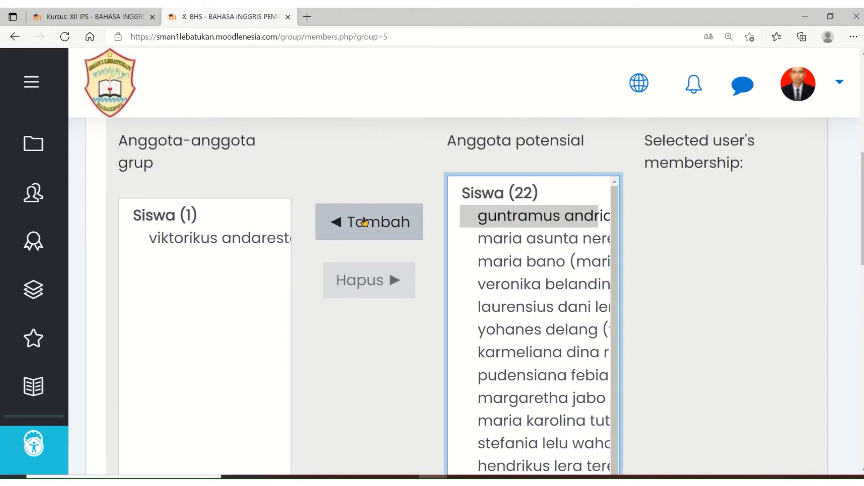
{"action": "left_click", "coordinate": [365, 222]}
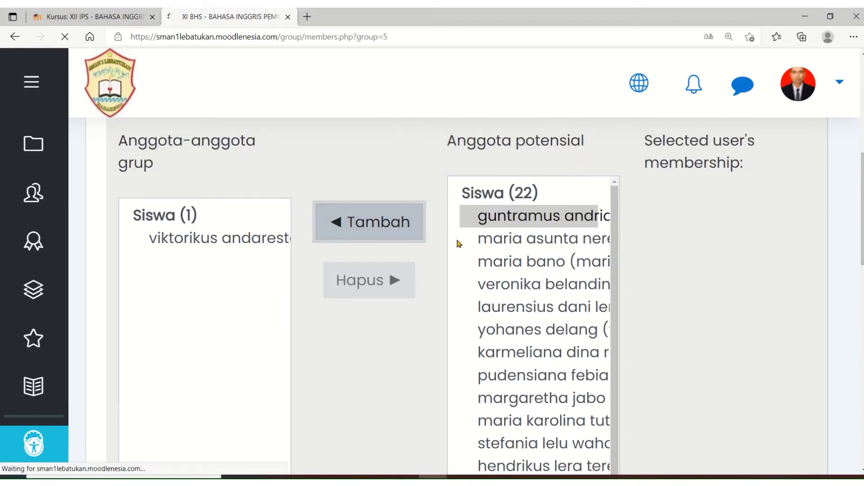
{"action": "scroll", "coordinate": [539, 248], "scroll_direction": "down", "scroll_amount": 5}
{"action": "scroll", "coordinate": [542, 200], "scroll_direction": "up", "scroll_amount": 1}
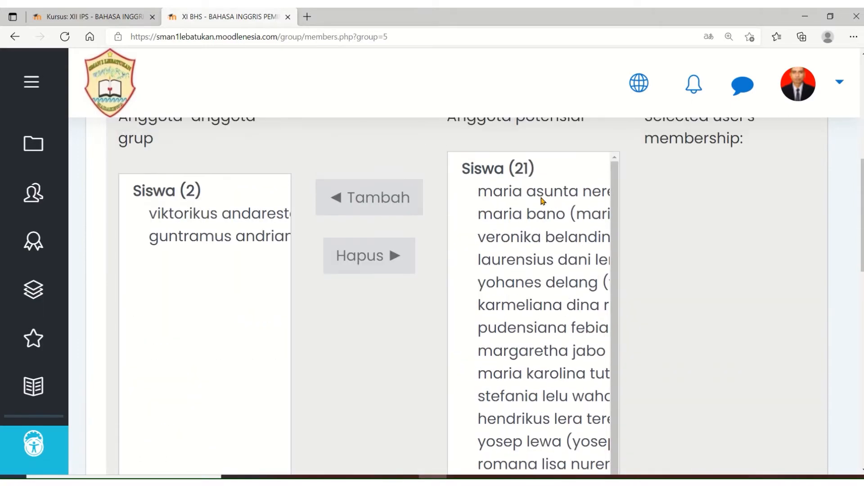
{"action": "left_click", "coordinate": [539, 194]}
{"action": "scroll", "coordinate": [490, 178], "scroll_direction": "up", "scroll_amount": 3}
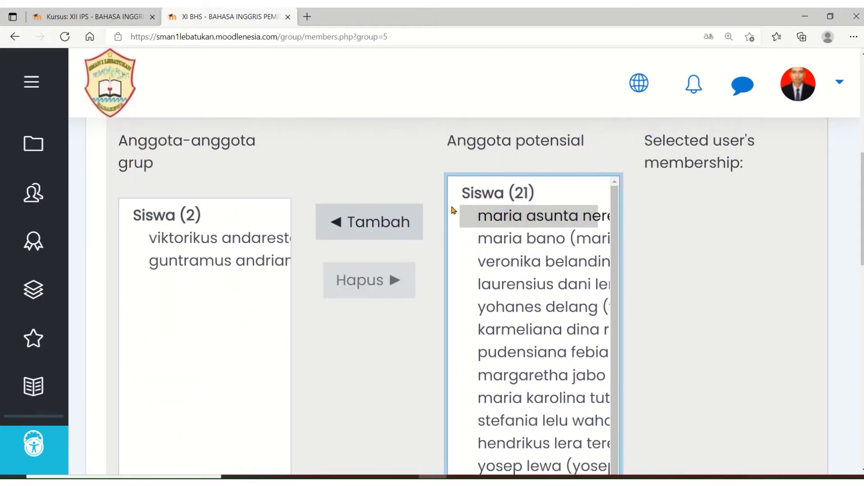
{"action": "left_click", "coordinate": [374, 224]}
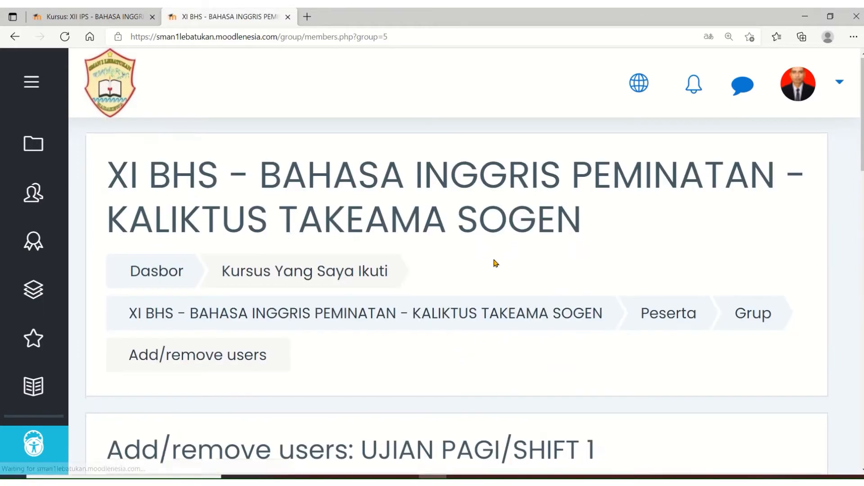
Add the student now heading the potential members list to the group as its fourth member.
{"action": "scroll", "coordinate": [526, 271], "scroll_direction": "down", "scroll_amount": 5}
{"action": "scroll", "coordinate": [526, 271], "scroll_direction": "down", "scroll_amount": 1}
{"action": "left_click", "coordinate": [532, 194]}
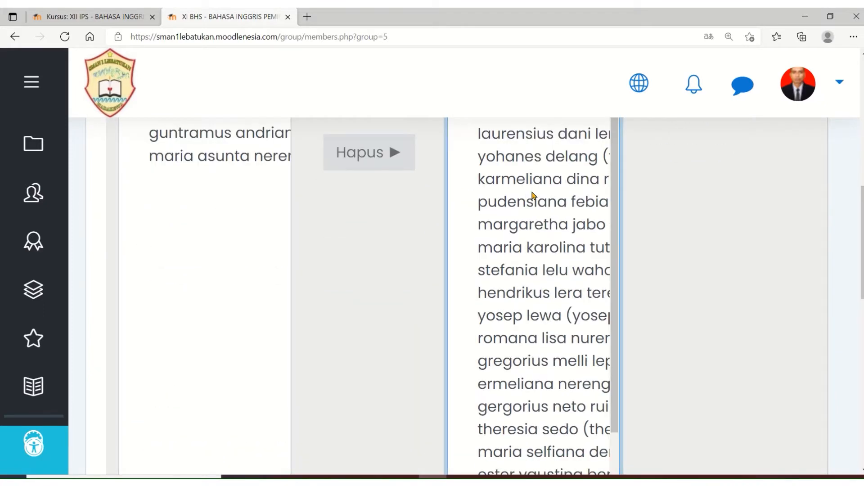
{"action": "scroll", "coordinate": [531, 195], "scroll_direction": "up", "scroll_amount": 3}
{"action": "left_click", "coordinate": [379, 168]}
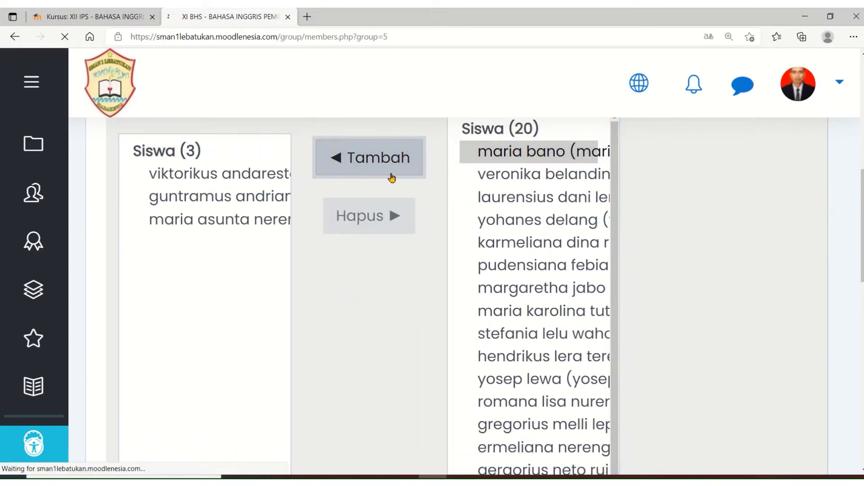
Add the next student in the potential members list to the group as its fifth member.
{"action": "scroll", "coordinate": [563, 299], "scroll_direction": "down", "scroll_amount": 7}
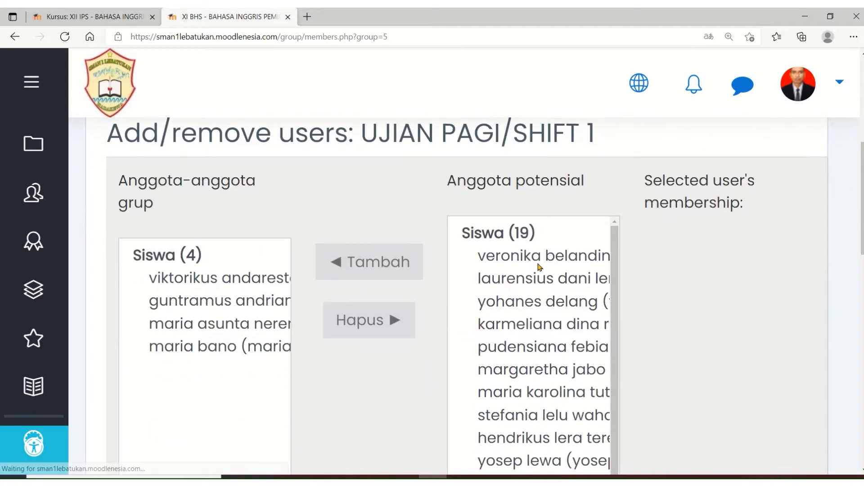
{"action": "scroll", "coordinate": [532, 247], "scroll_direction": "down", "scroll_amount": 4}
{"action": "scroll", "coordinate": [524, 245], "scroll_direction": "up", "scroll_amount": 3}
{"action": "left_click", "coordinate": [511, 219]}
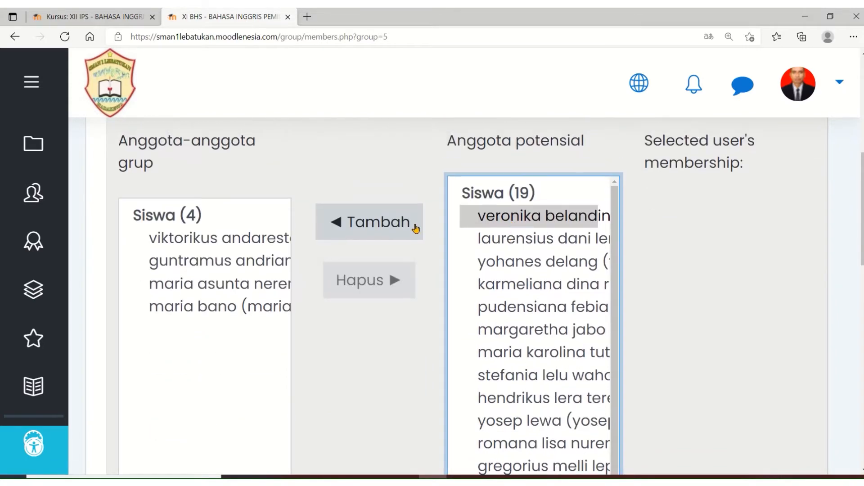
{"action": "left_click", "coordinate": [414, 228]}
Add the first remaining potential student to UJIAN PAGI/SHIFT 1 as the group's sixth member.
{"action": "scroll", "coordinate": [536, 266], "scroll_direction": "down", "scroll_amount": 8}
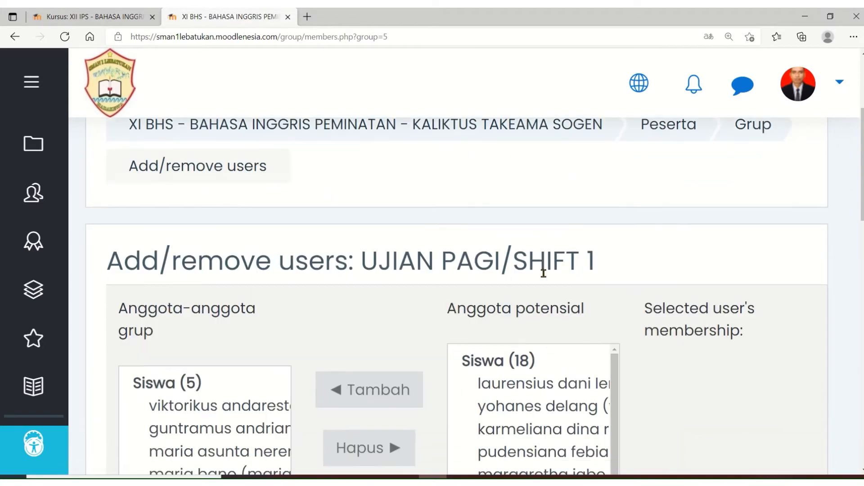
{"action": "scroll", "coordinate": [526, 202], "scroll_direction": "down", "scroll_amount": 2}
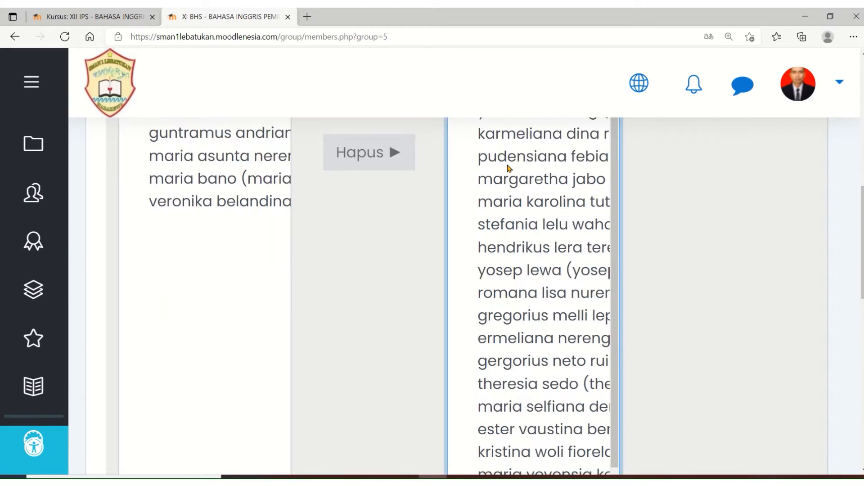
{"action": "scroll", "coordinate": [509, 169], "scroll_direction": "up", "scroll_amount": 3}
{"action": "left_click", "coordinate": [511, 217]}
{"action": "left_click", "coordinate": [385, 223]}
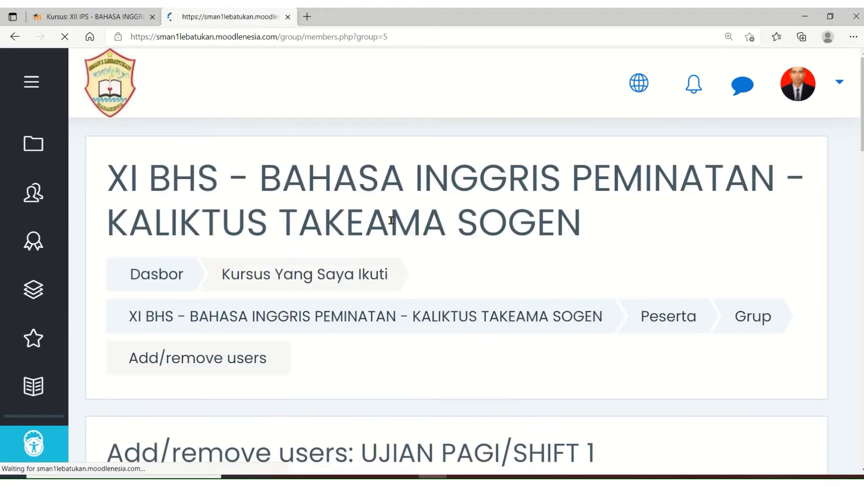
Add the topmost remaining student among the potential members to the group as its seventh member.
{"action": "scroll", "coordinate": [519, 296], "scroll_direction": "down", "scroll_amount": 5}
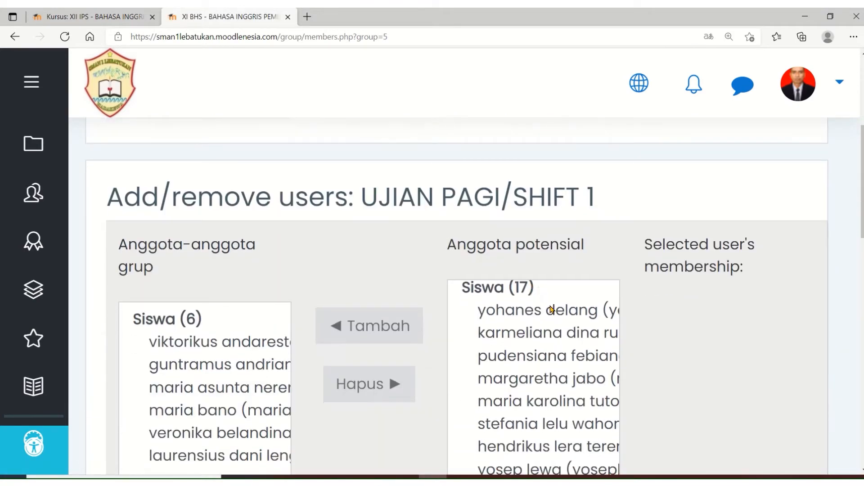
{"action": "scroll", "coordinate": [514, 323], "scroll_direction": "down", "scroll_amount": 3}
{"action": "scroll", "coordinate": [341, 298], "scroll_direction": "up", "scroll_amount": 2}
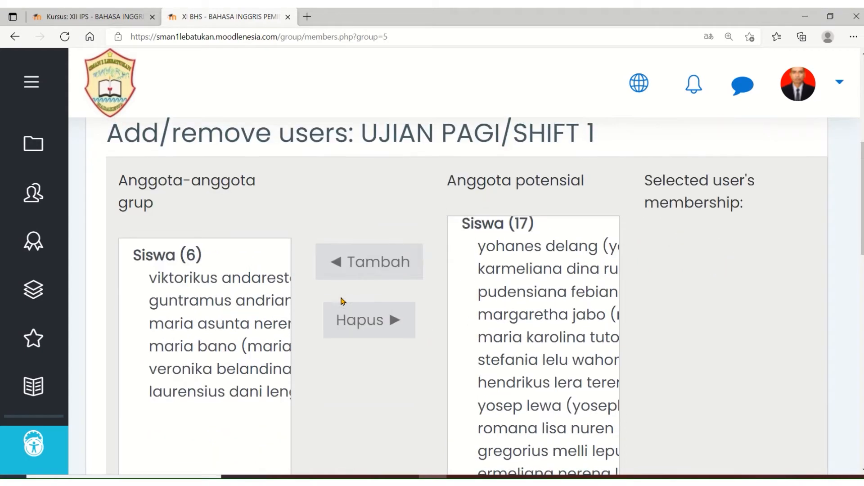
{"action": "scroll", "coordinate": [529, 252], "scroll_direction": "down", "scroll_amount": 3}
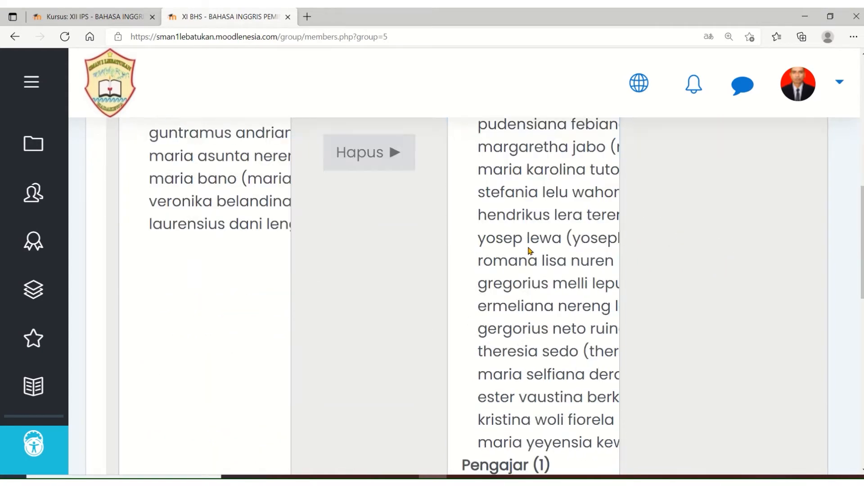
{"action": "scroll", "coordinate": [461, 243], "scroll_direction": "up", "scroll_amount": 1}
{"action": "scroll", "coordinate": [494, 211], "scroll_direction": "up", "scroll_amount": 5}
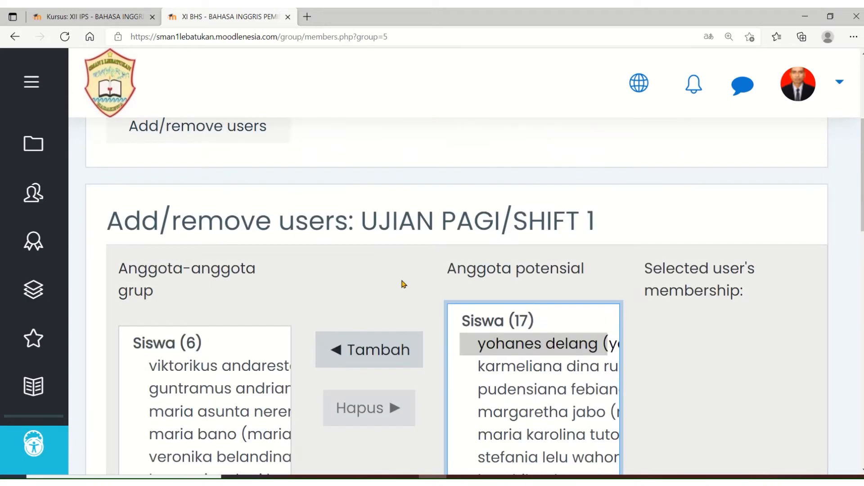
{"action": "left_click", "coordinate": [366, 353]}
Add the next student in the potential members list to the group as its eighth member.
{"action": "scroll", "coordinate": [575, 390], "scroll_direction": "down", "scroll_amount": 9}
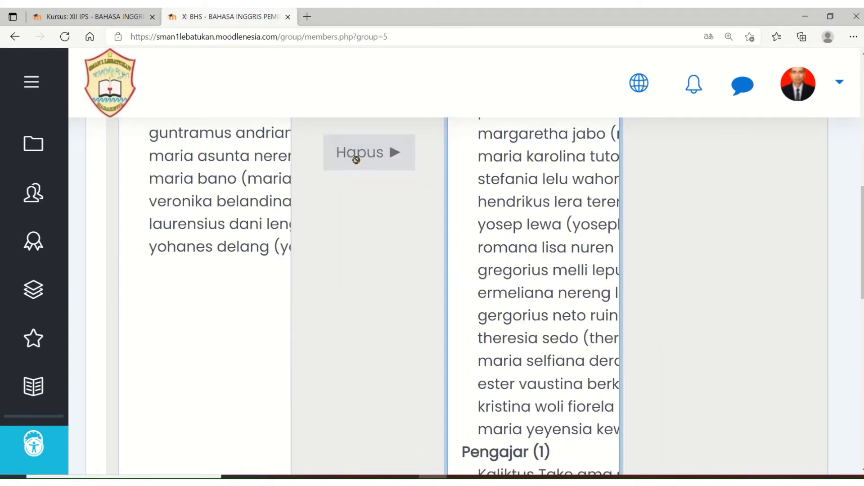
{"action": "scroll", "coordinate": [448, 163], "scroll_direction": "up", "scroll_amount": 3}
{"action": "left_click", "coordinate": [388, 232]}
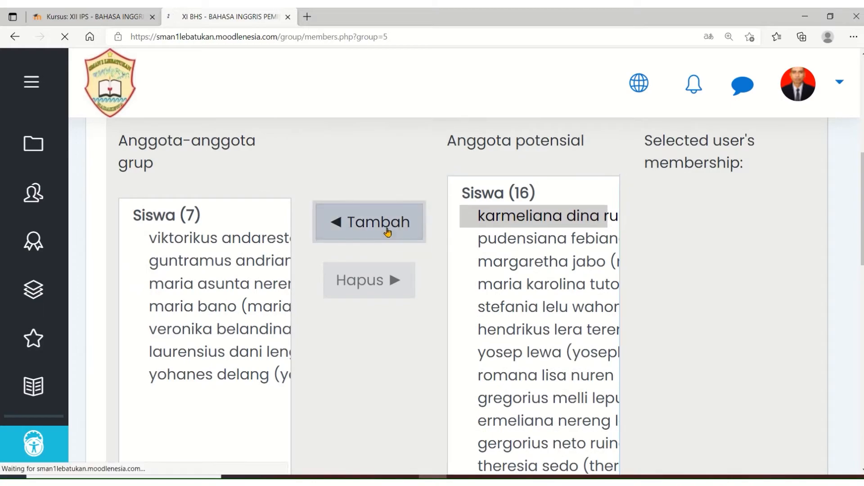
Add the first remaining potential student to UJIAN PAGI/SHIFT 1 as the group's ninth member.
{"action": "scroll", "coordinate": [520, 262], "scroll_direction": "down", "scroll_amount": 8}
{"action": "scroll", "coordinate": [520, 262], "scroll_direction": "up", "scroll_amount": 3}
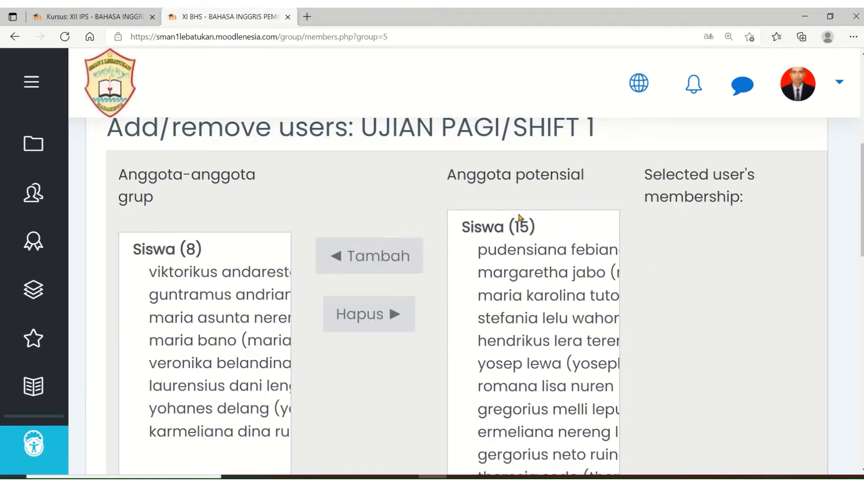
{"action": "left_click", "coordinate": [506, 218]}
{"action": "scroll", "coordinate": [498, 247], "scroll_direction": "down", "scroll_amount": 4}
{"action": "scroll", "coordinate": [451, 216], "scroll_direction": "up", "scroll_amount": 2}
{"action": "scroll", "coordinate": [416, 190], "scroll_direction": "up", "scroll_amount": 2}
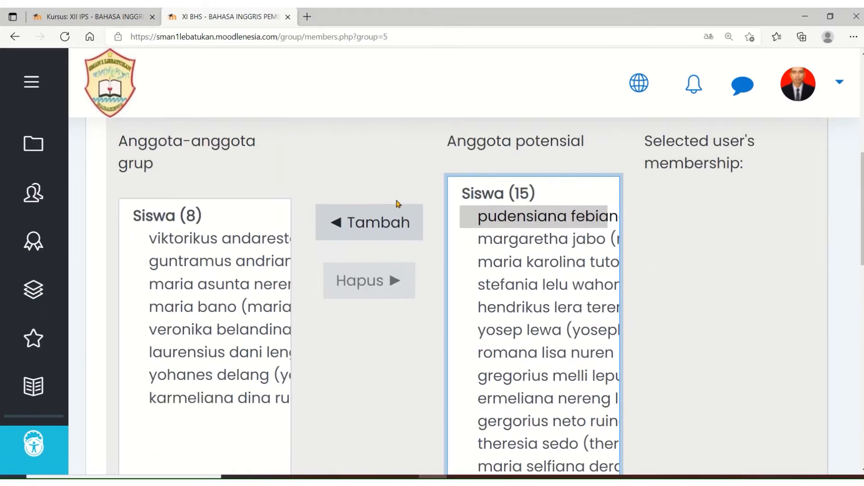
{"action": "left_click", "coordinate": [396, 222]}
Add the next student in the potential members list to the group as its tenth member.
{"action": "scroll", "coordinate": [508, 312], "scroll_direction": "down", "scroll_amount": 10}
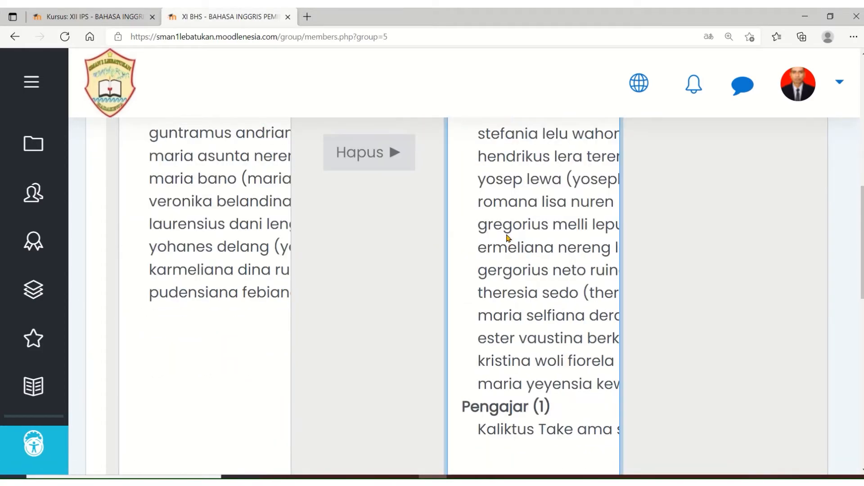
{"action": "scroll", "coordinate": [507, 202], "scroll_direction": "up", "scroll_amount": 5}
{"action": "left_click", "coordinate": [493, 283]}
{"action": "left_click", "coordinate": [400, 294]}
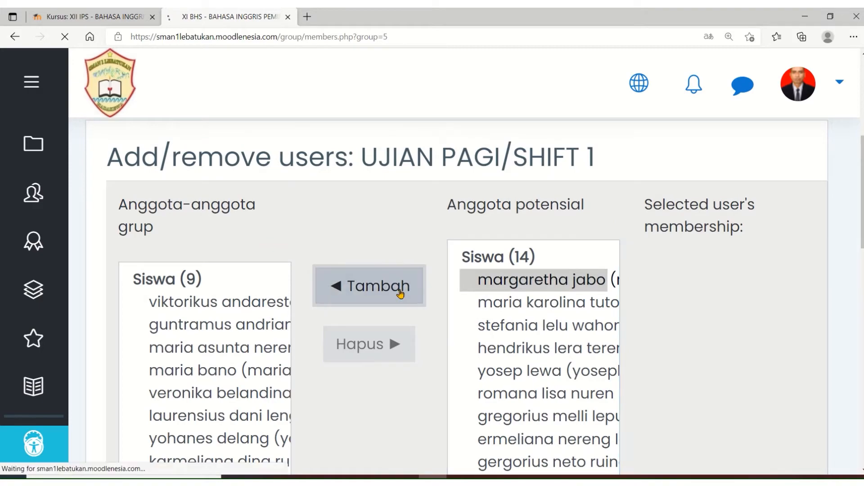
Select only the first remaining potential student and add them to the group as its eleventh member.
{"action": "scroll", "coordinate": [451, 293], "scroll_direction": "down", "scroll_amount": 7}
{"action": "scroll", "coordinate": [504, 268], "scroll_direction": "down", "scroll_amount": 3}
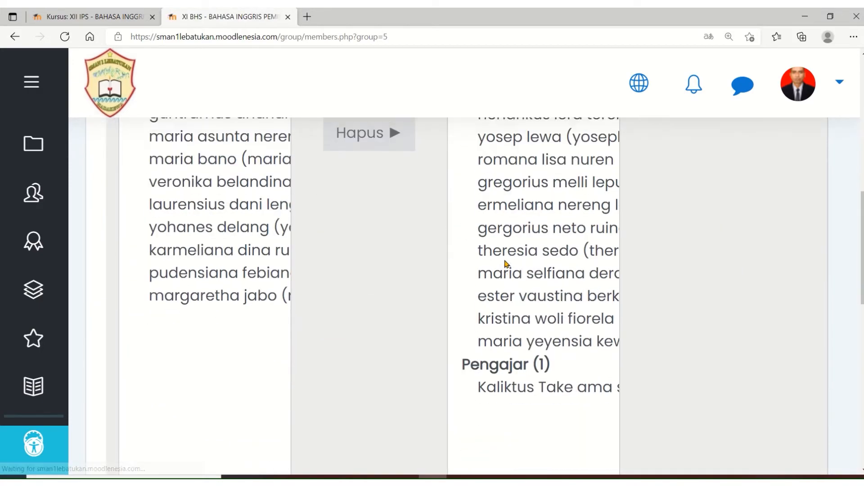
{"action": "scroll", "coordinate": [505, 264], "scroll_direction": "up", "scroll_amount": 2}
{"action": "left_click_drag", "start_coordinate": [540, 193], "coordinate": [535, 270]}
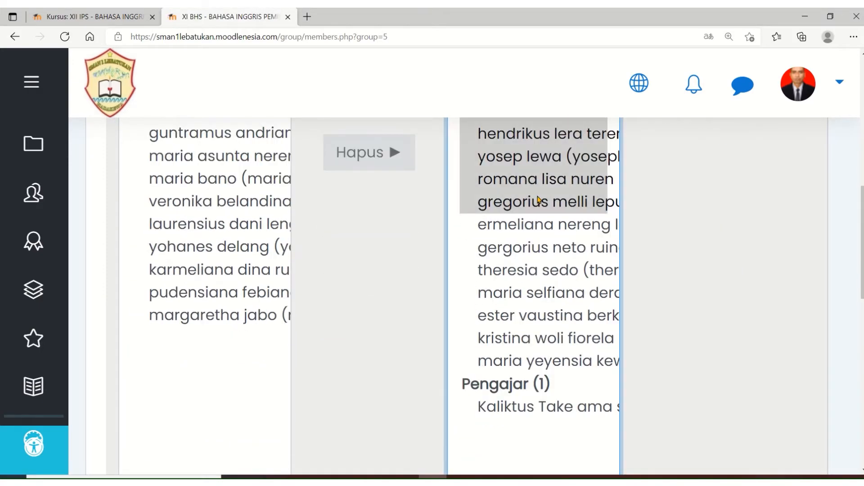
{"action": "scroll", "coordinate": [536, 198], "scroll_direction": "up", "scroll_amount": 3}
{"action": "left_click", "coordinate": [536, 279]}
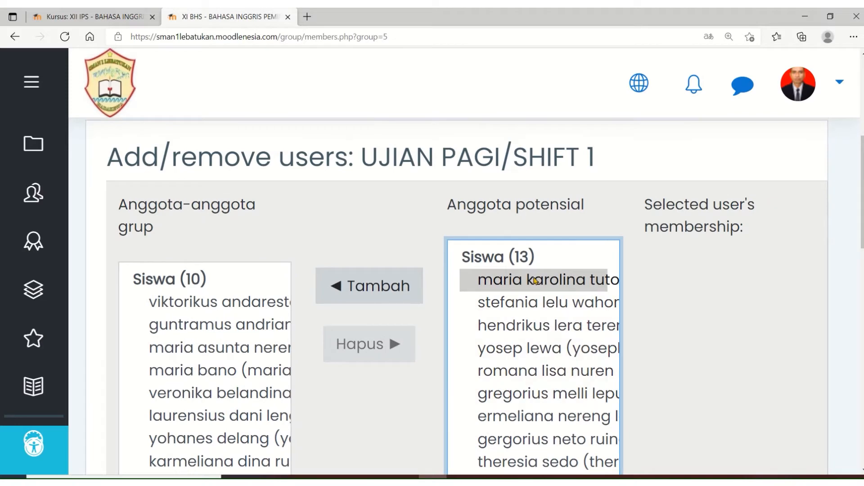
{"action": "left_click", "coordinate": [391, 287]}
Review the group's members against the remaining potential members, through to the end of the page.
{"action": "scroll", "coordinate": [492, 272], "scroll_direction": "down", "scroll_amount": 7}
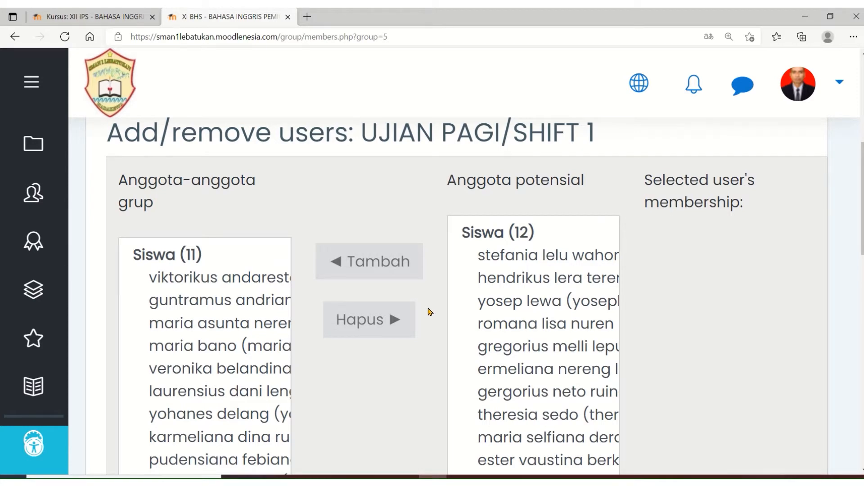
{"action": "scroll", "coordinate": [430, 311], "scroll_direction": "down", "scroll_amount": 2}
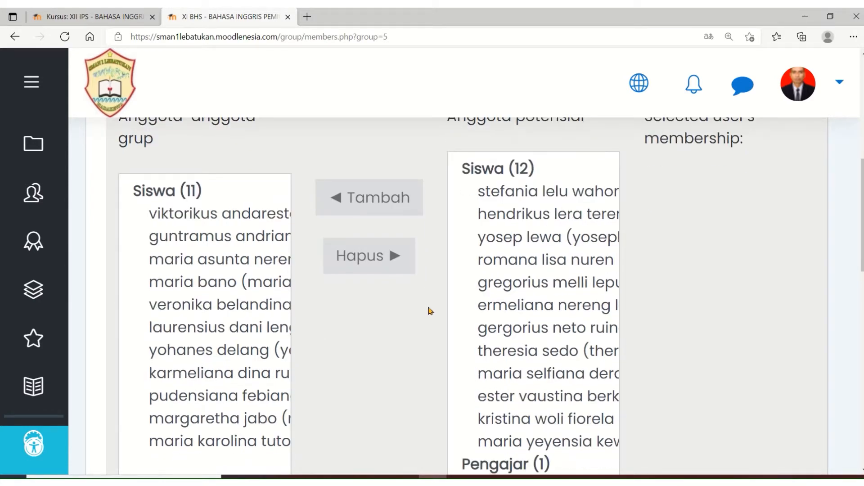
{"action": "scroll", "coordinate": [430, 311], "scroll_direction": "up", "scroll_amount": 2}
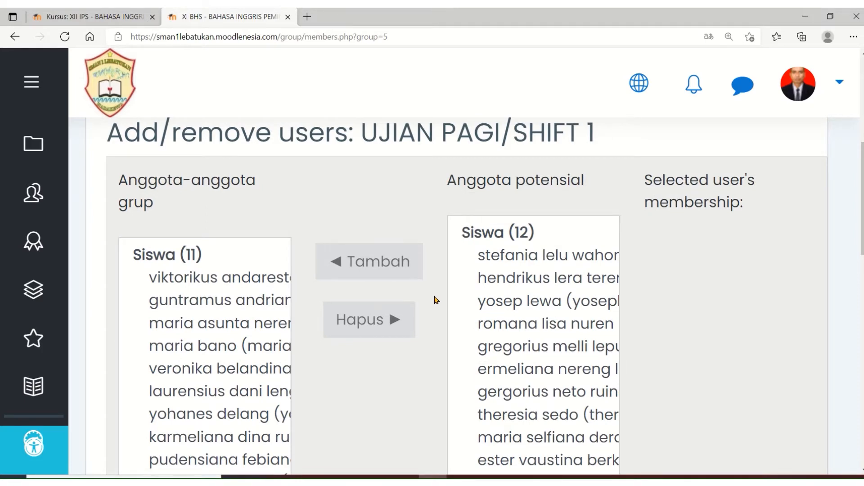
{"action": "scroll", "coordinate": [435, 300], "scroll_direction": "down", "scroll_amount": 8}
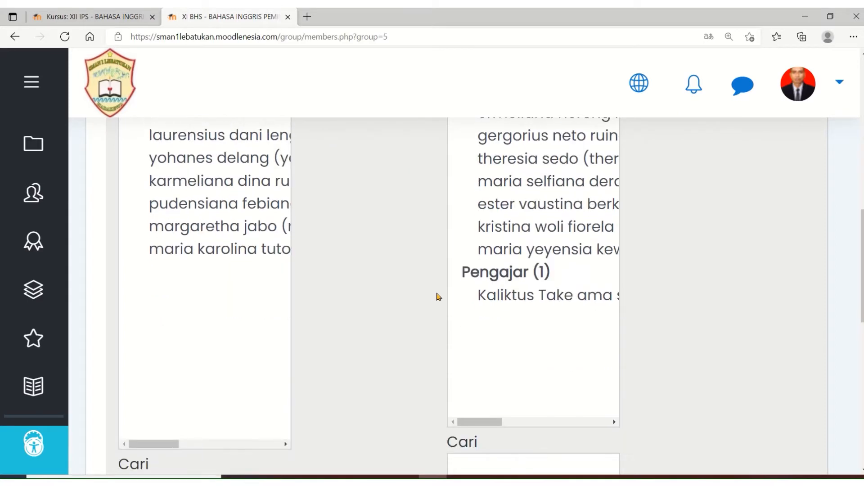
{"action": "scroll", "coordinate": [439, 297], "scroll_direction": "down", "scroll_amount": 5}
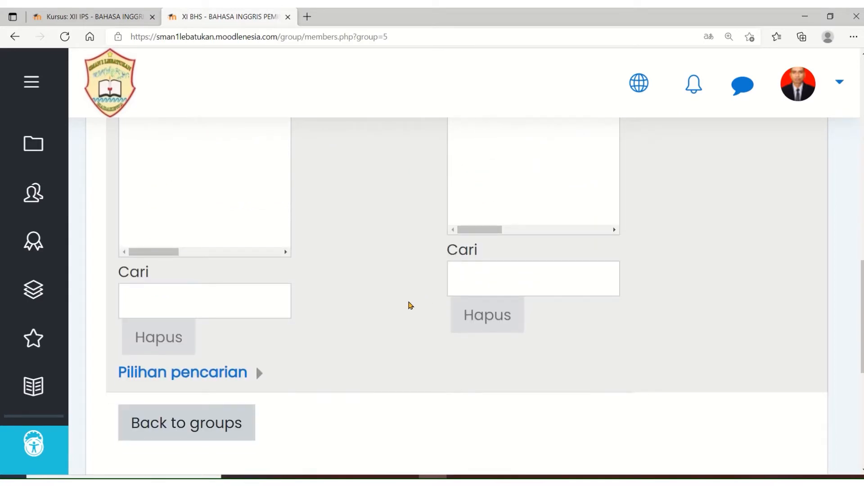
Return to the course's groups overview and check the member list of UJIAN PAGI/SHIFT 1.
{"action": "scroll", "coordinate": [410, 305], "scroll_direction": "down", "scroll_amount": 2}
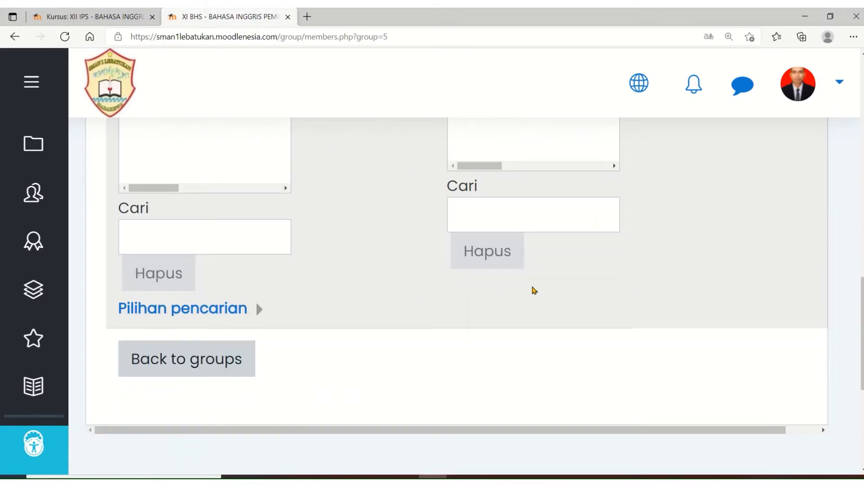
{"action": "scroll", "coordinate": [385, 319], "scroll_direction": "down", "scroll_amount": 2}
{"action": "left_click", "coordinate": [225, 301]}
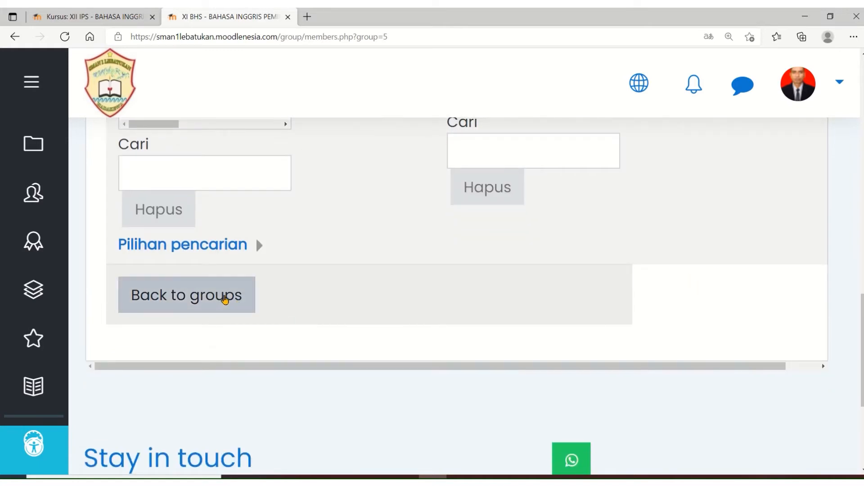
{"action": "left_click", "coordinate": [223, 300]}
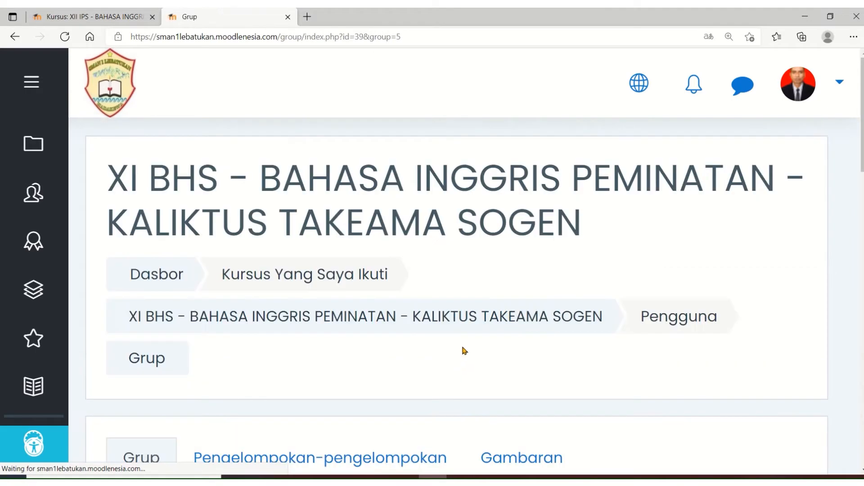
{"action": "scroll", "coordinate": [464, 350], "scroll_direction": "down", "scroll_amount": 5}
{"action": "scroll", "coordinate": [466, 349], "scroll_direction": "down", "scroll_amount": 12}
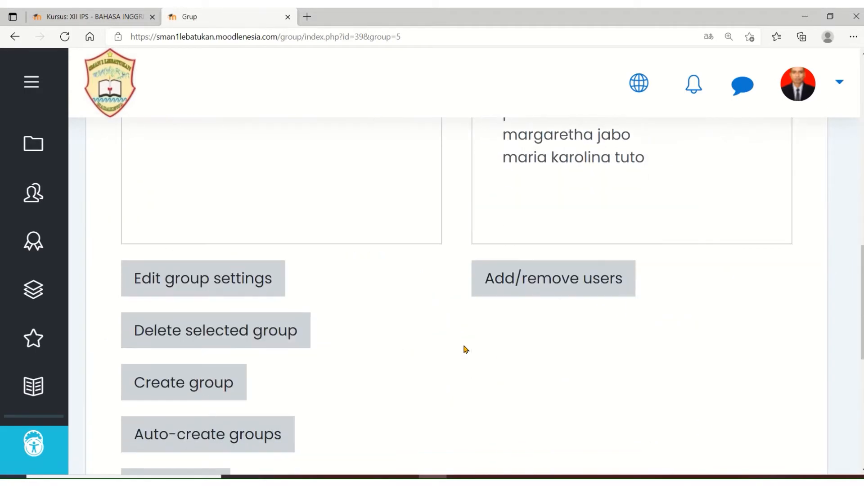
{"action": "scroll", "coordinate": [466, 349], "scroll_direction": "up", "scroll_amount": 2}
{"action": "scroll", "coordinate": [466, 349], "scroll_direction": "up", "scroll_amount": 6}
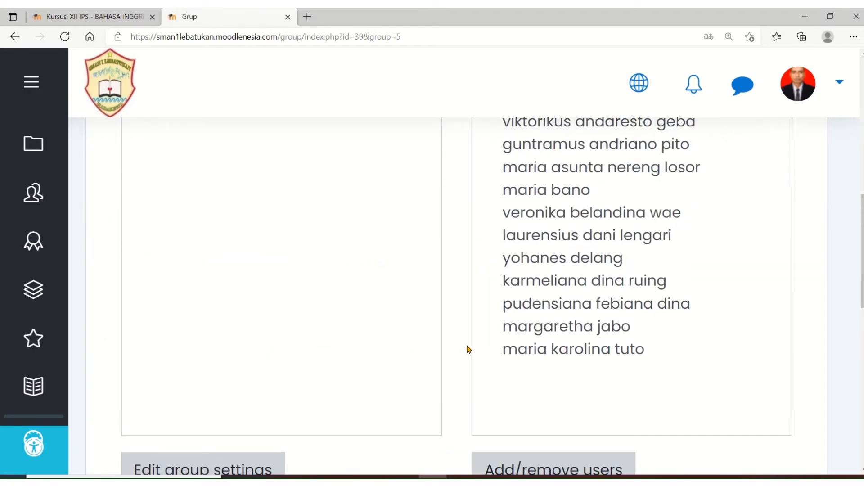
Start creating another group in the course and name it UJIAN SIANG/SHIFT 2.
{"action": "scroll", "coordinate": [472, 349], "scroll_direction": "down", "scroll_amount": 8}
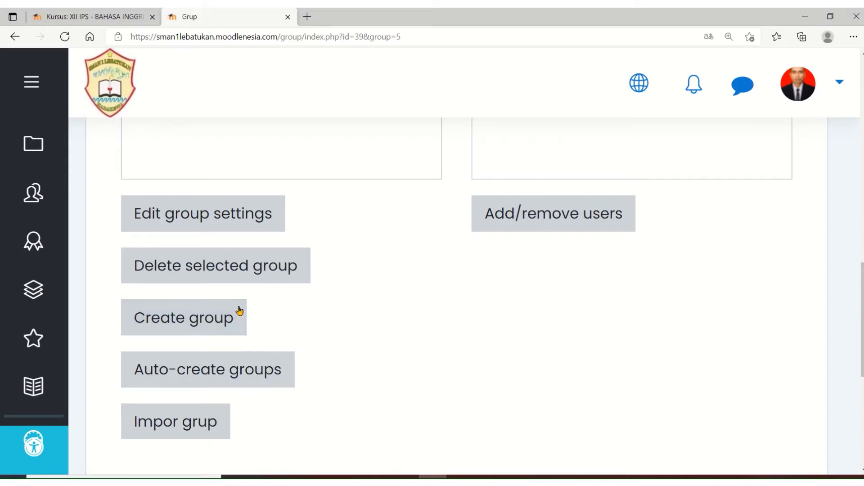
{"action": "left_click", "coordinate": [196, 323]}
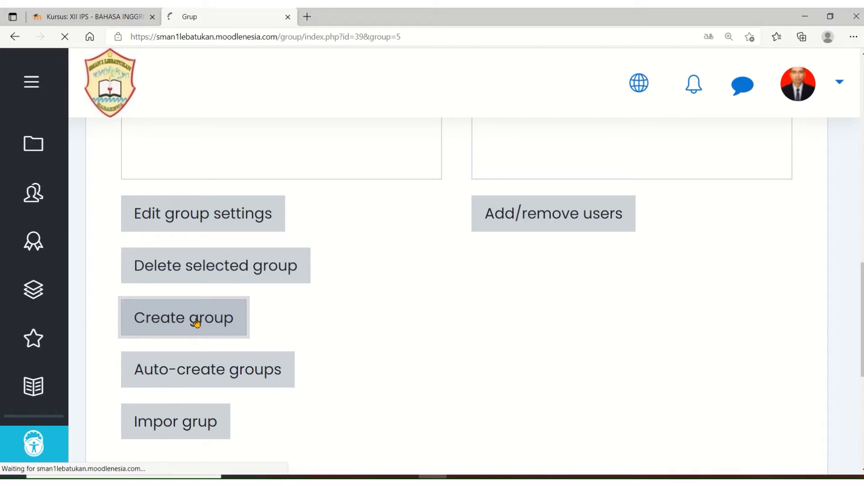
{"action": "scroll", "coordinate": [417, 327], "scroll_direction": "down", "scroll_amount": 4}
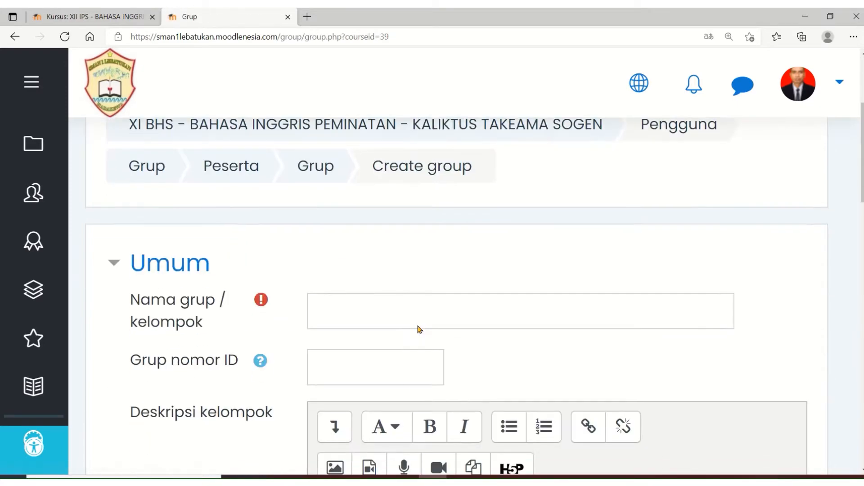
{"action": "left_click", "coordinate": [391, 309]}
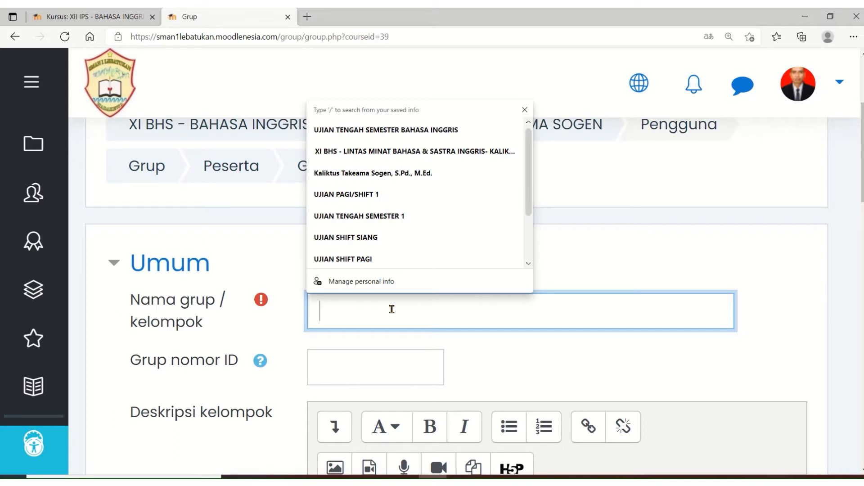
{"action": "type", "text": "UJIAN SIANG"}
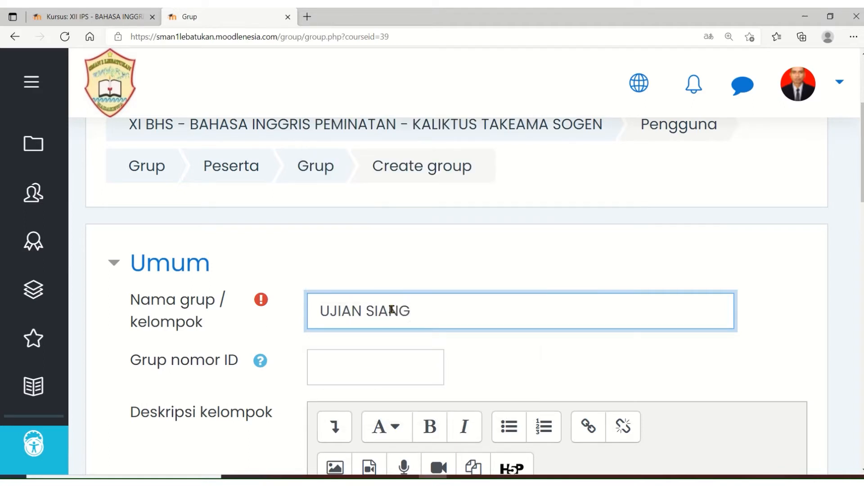
{"action": "type", "text": "/SHIFT2"}
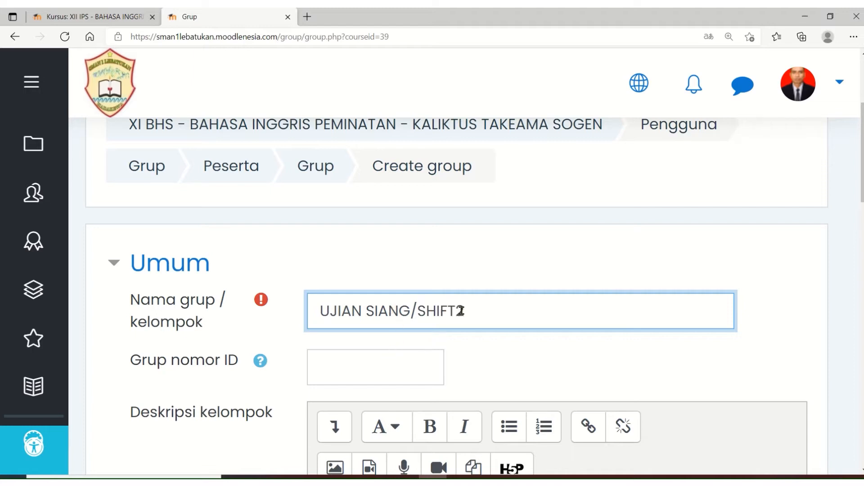
Set the new group's ID number to 2 and save the group with the other settings at their defaults.
{"action": "left_click", "coordinate": [365, 365]}
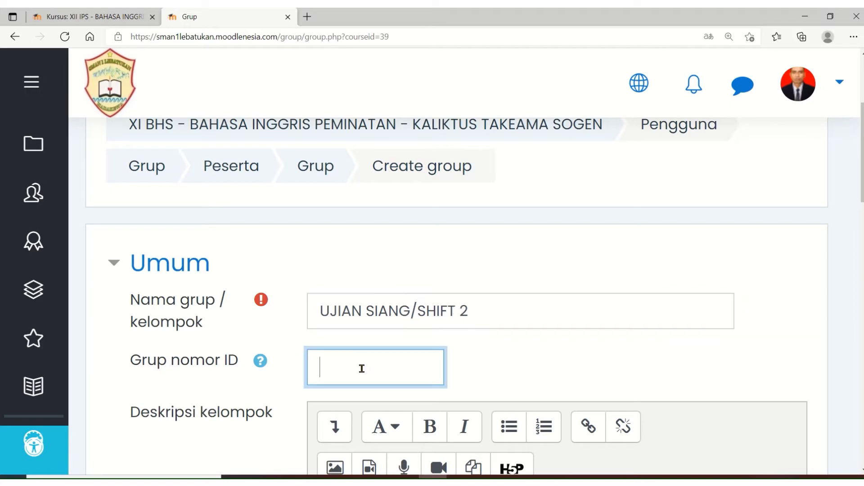
{"action": "type", "text": "2"}
{"action": "scroll", "coordinate": [428, 341], "scroll_direction": "down", "scroll_amount": 3}
{"action": "scroll", "coordinate": [428, 341], "scroll_direction": "down", "scroll_amount": 10}
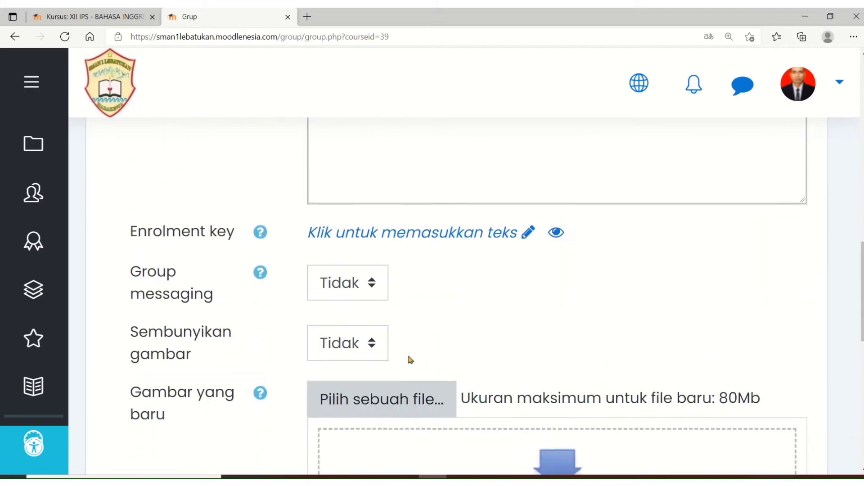
{"action": "scroll", "coordinate": [389, 350], "scroll_direction": "down", "scroll_amount": 3}
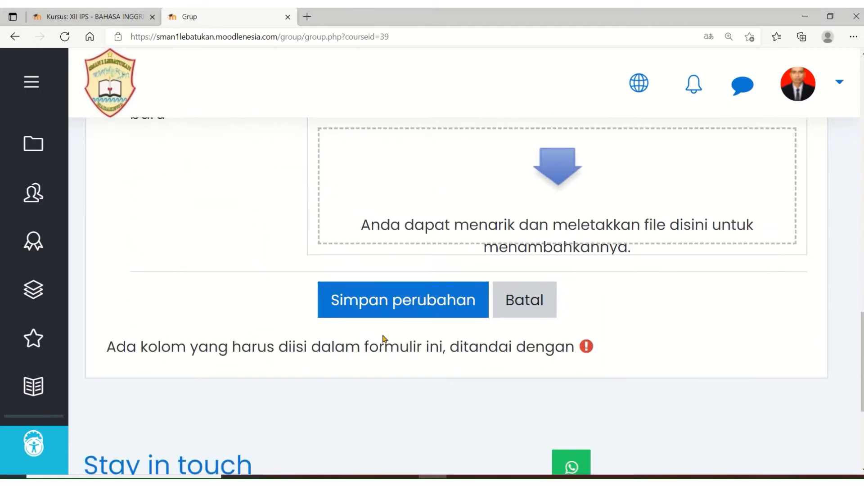
{"action": "left_click", "coordinate": [384, 310]}
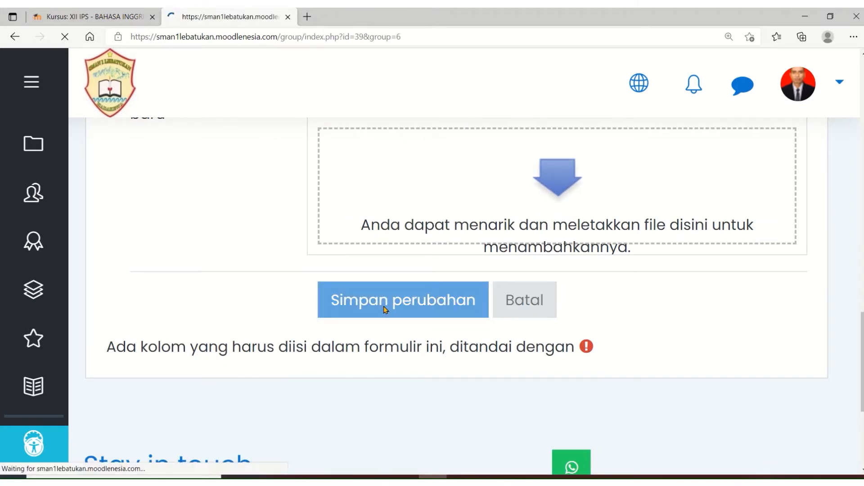
Open the page for adding and removing users of the group UJIAN SIANG/SHIFT 2.
{"action": "scroll", "coordinate": [406, 320], "scroll_direction": "down", "scroll_amount": 8}
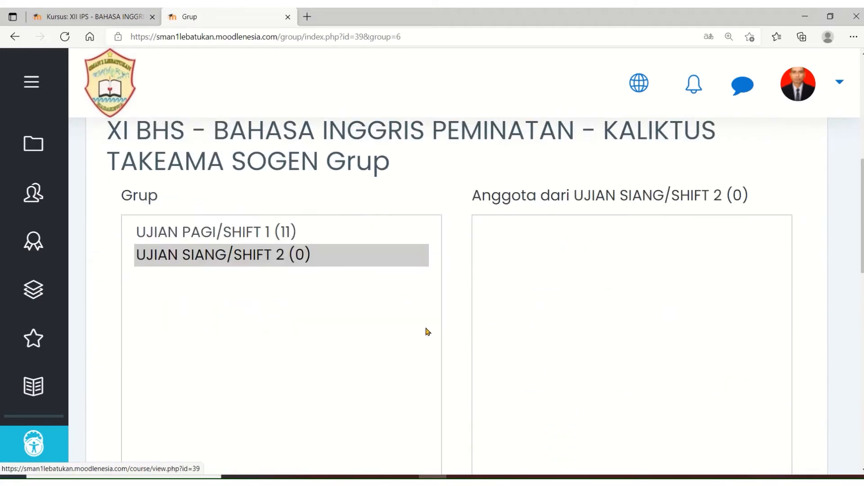
{"action": "scroll", "coordinate": [434, 329], "scroll_direction": "down", "scroll_amount": 6}
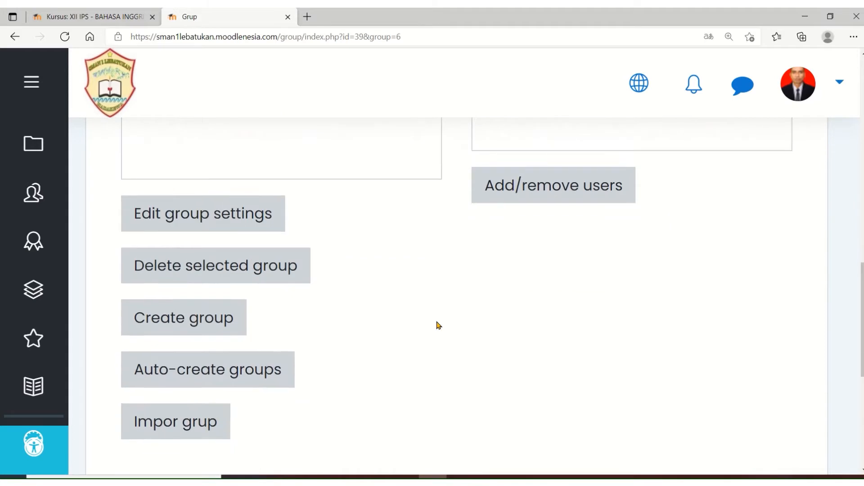
{"action": "scroll", "coordinate": [451, 324], "scroll_direction": "up", "scroll_amount": 5}
{"action": "scroll", "coordinate": [514, 346], "scroll_direction": "up", "scroll_amount": 5}
{"action": "scroll", "coordinate": [511, 345], "scroll_direction": "down", "scroll_amount": 3}
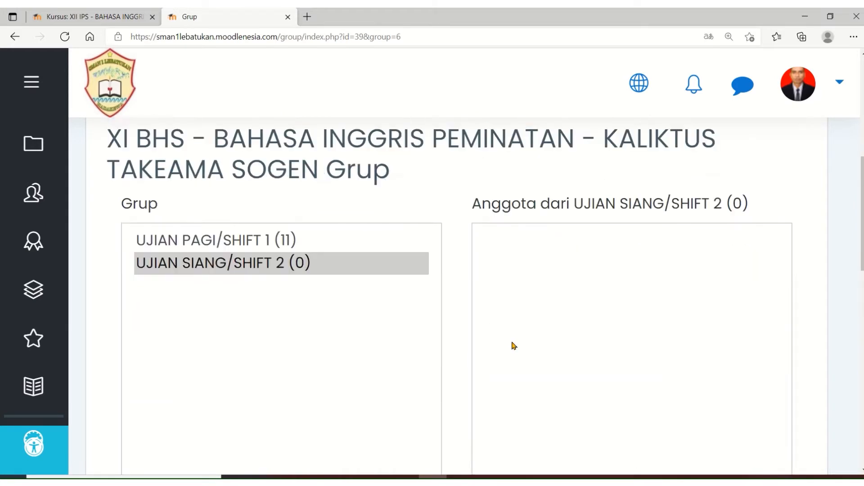
{"action": "left_click", "coordinate": [226, 213]}
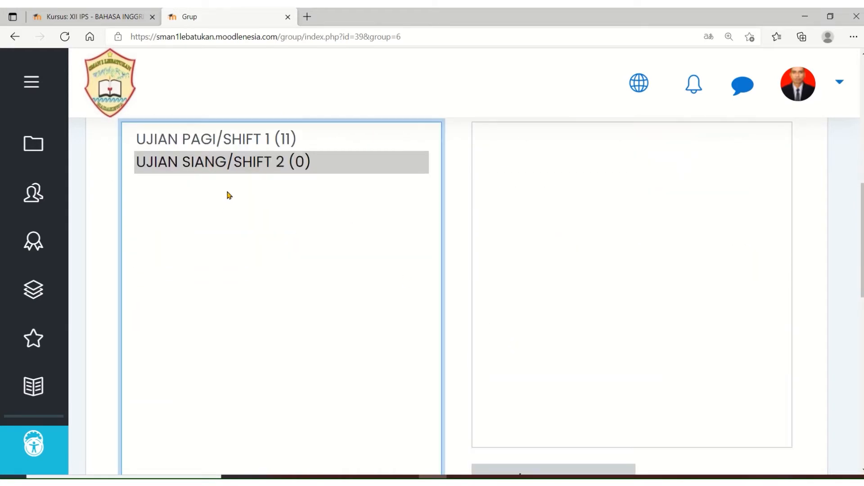
{"action": "scroll", "coordinate": [439, 292], "scroll_direction": "down", "scroll_amount": 5}
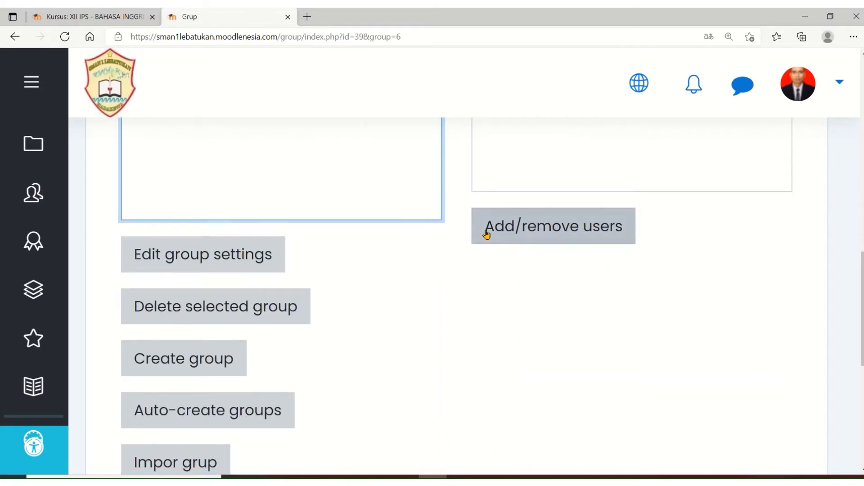
{"action": "left_click", "coordinate": [486, 235]}
Add the last student in the potential members list to UJIAN SIANG/SHIFT 2 as the group's first member.
{"action": "scroll", "coordinate": [492, 275], "scroll_direction": "down", "scroll_amount": 6}
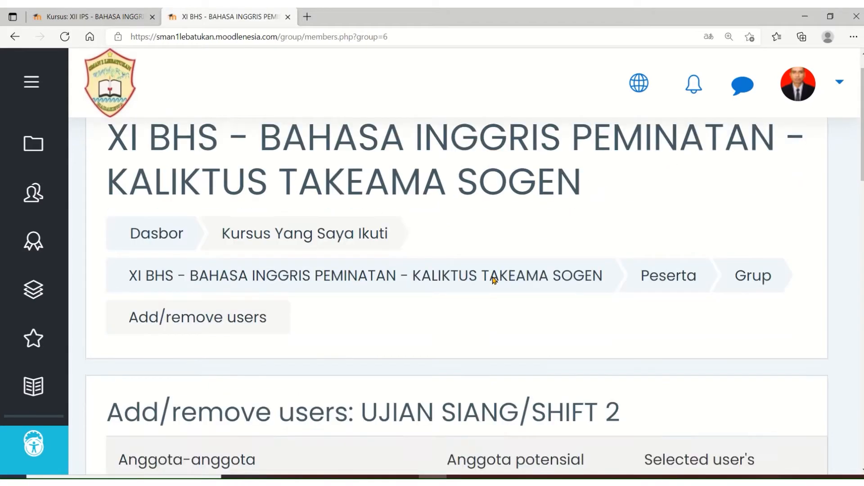
{"action": "scroll", "coordinate": [494, 280], "scroll_direction": "down", "scroll_amount": 3}
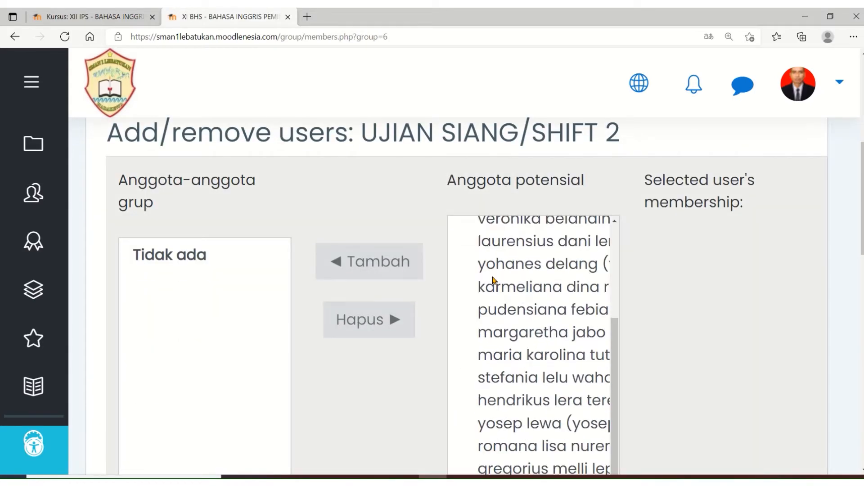
{"action": "scroll", "coordinate": [494, 280], "scroll_direction": "down", "scroll_amount": 1}
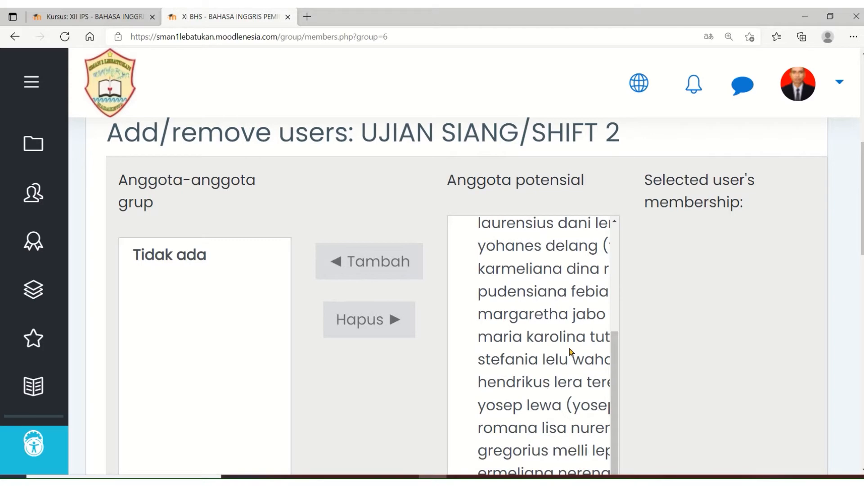
{"action": "scroll", "coordinate": [643, 336], "scroll_direction": "down", "scroll_amount": 5}
{"action": "scroll", "coordinate": [626, 329], "scroll_direction": "up", "scroll_amount": 3}
{"action": "scroll", "coordinate": [622, 329], "scroll_direction": "down", "scroll_amount": 2}
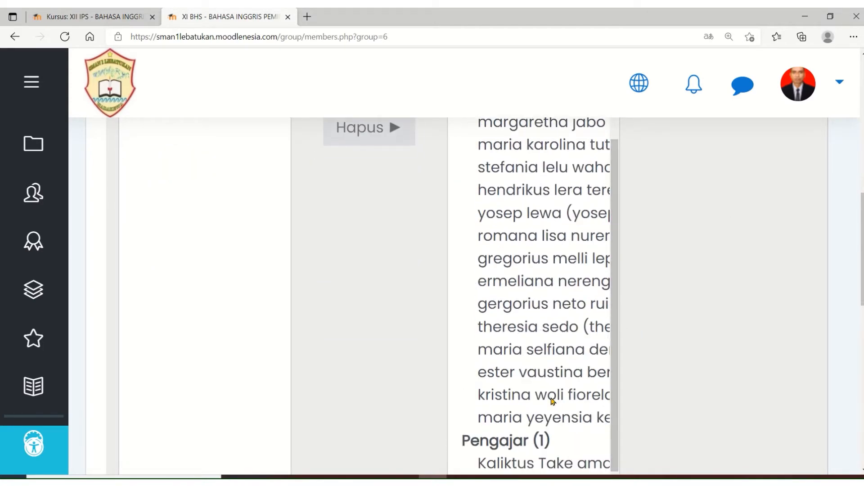
{"action": "left_click", "coordinate": [516, 421]}
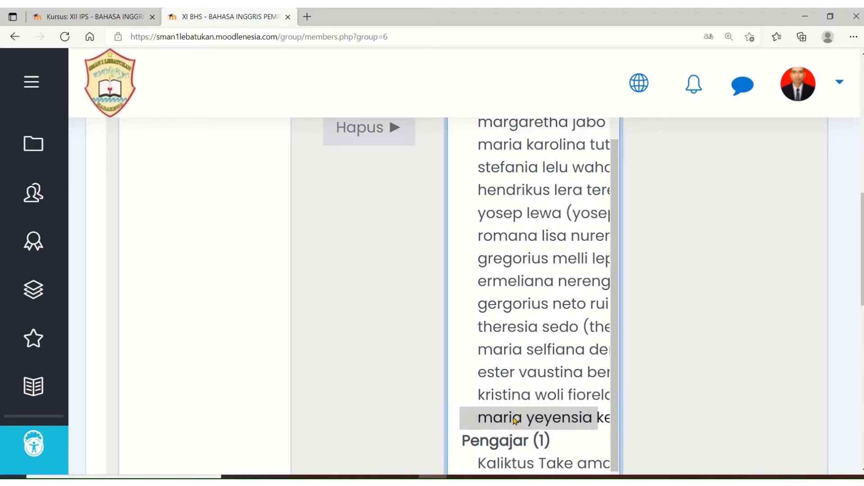
{"action": "scroll", "coordinate": [515, 421], "scroll_direction": "up", "scroll_amount": 1}
{"action": "scroll", "coordinate": [383, 315], "scroll_direction": "up", "scroll_amount": 3}
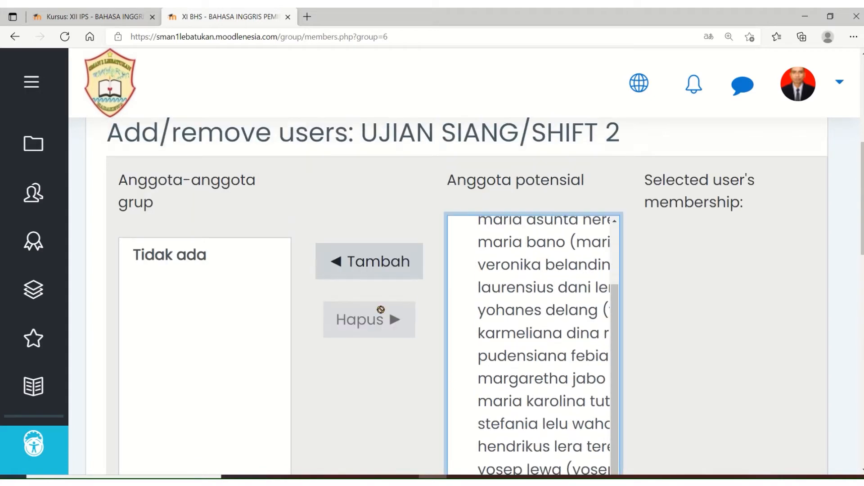
{"action": "scroll", "coordinate": [382, 310], "scroll_direction": "down", "scroll_amount": 2}
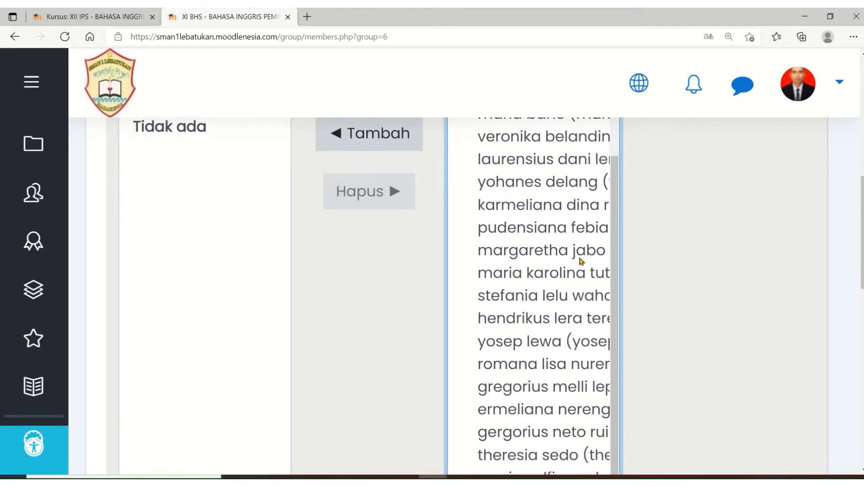
{"action": "scroll", "coordinate": [581, 261], "scroll_direction": "up", "scroll_amount": 2}
{"action": "scroll", "coordinate": [581, 262], "scroll_direction": "up", "scroll_amount": 5}
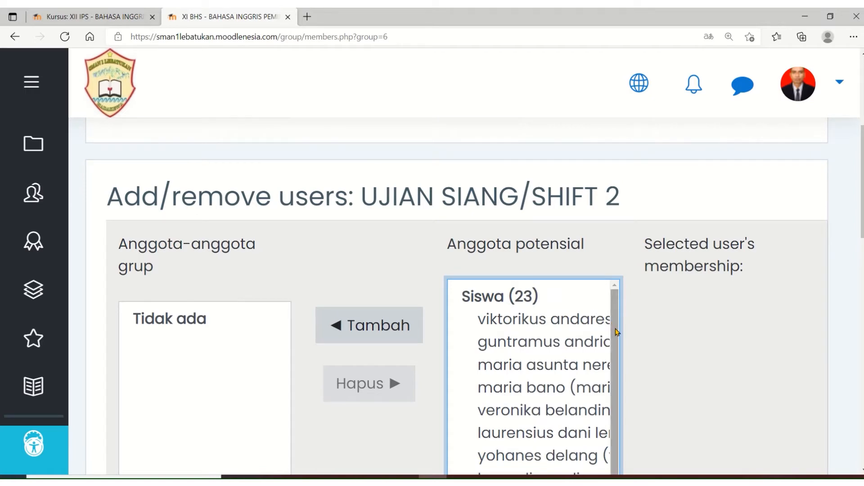
{"action": "left_click_drag", "start_coordinate": [617, 332], "coordinate": [626, 450]}
{"action": "scroll", "coordinate": [582, 360], "scroll_direction": "down", "scroll_amount": 6}
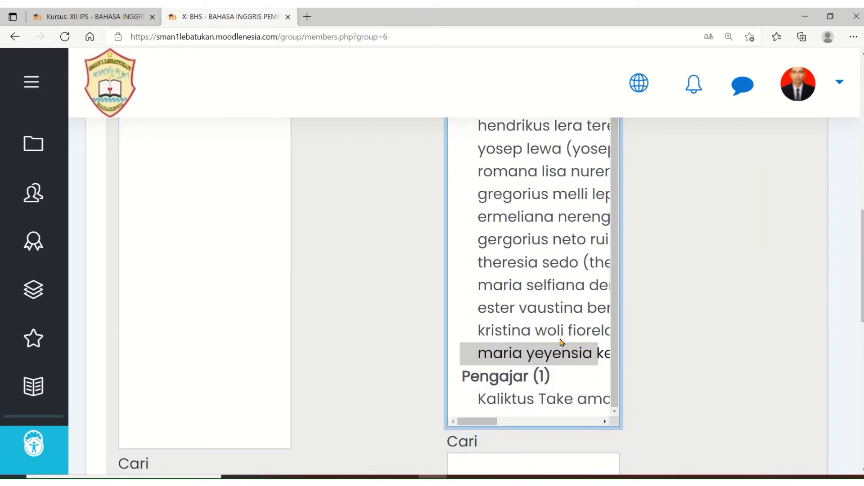
{"action": "scroll", "coordinate": [562, 342], "scroll_direction": "up", "scroll_amount": 1}
{"action": "scroll", "coordinate": [562, 342], "scroll_direction": "down", "scroll_amount": 1}
{"action": "scroll", "coordinate": [562, 343], "scroll_direction": "up", "scroll_amount": 2}
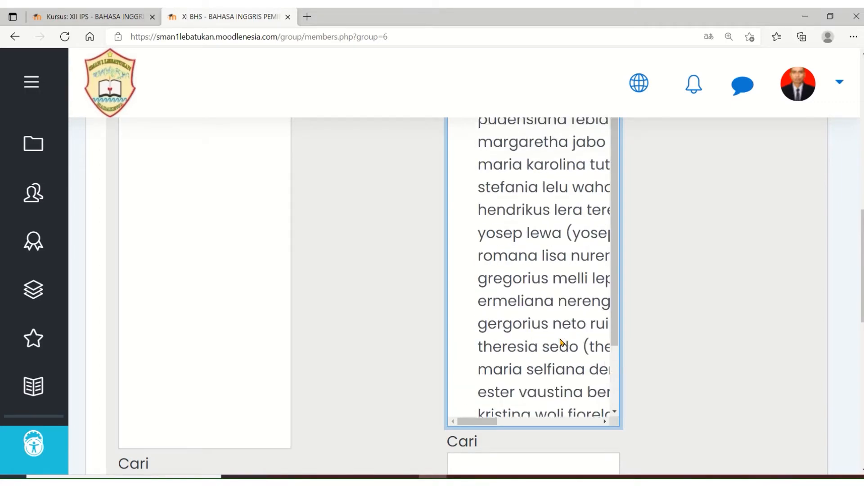
{"action": "scroll", "coordinate": [561, 342], "scroll_direction": "up", "scroll_amount": 1}
{"action": "scroll", "coordinate": [355, 233], "scroll_direction": "up", "scroll_amount": 6}
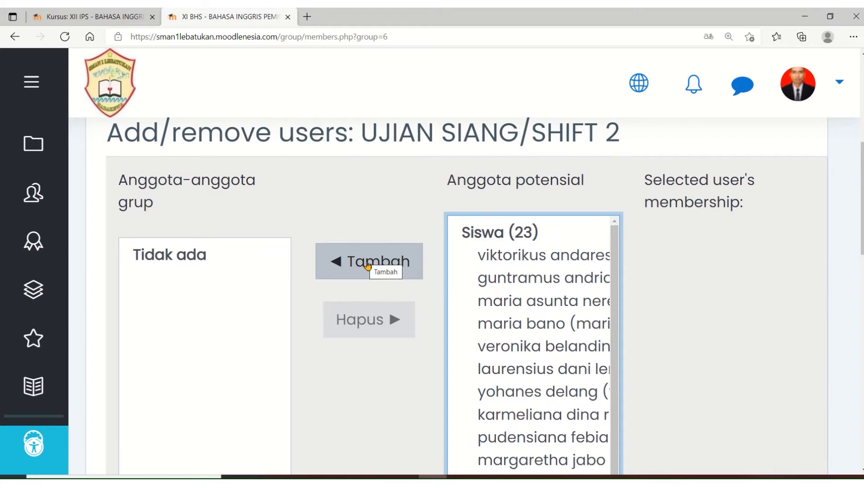
{"action": "left_click", "coordinate": [367, 265]}
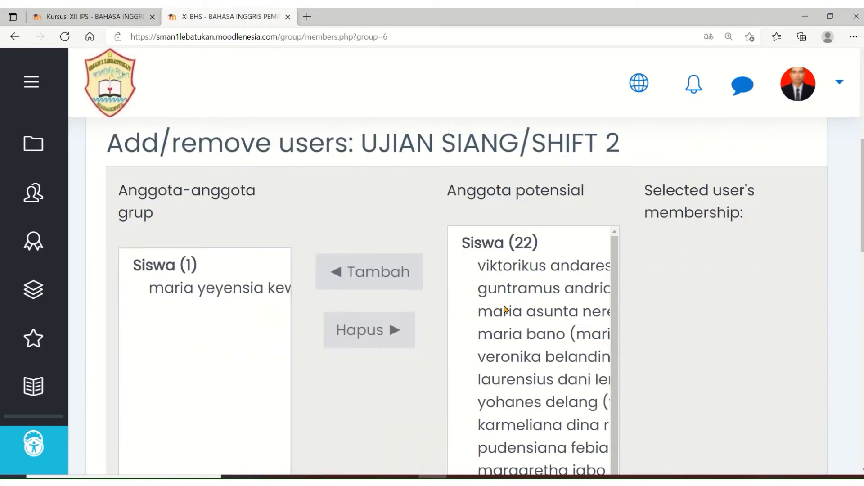
Add the potential student members from the tenth through the last in the list to UJIAN SIANG/SHIFT 2, leaving out the teacher.
{"action": "scroll", "coordinate": [506, 309], "scroll_direction": "down", "scroll_amount": 10}
{"action": "scroll", "coordinate": [513, 247], "scroll_direction": "up", "scroll_amount": 2}
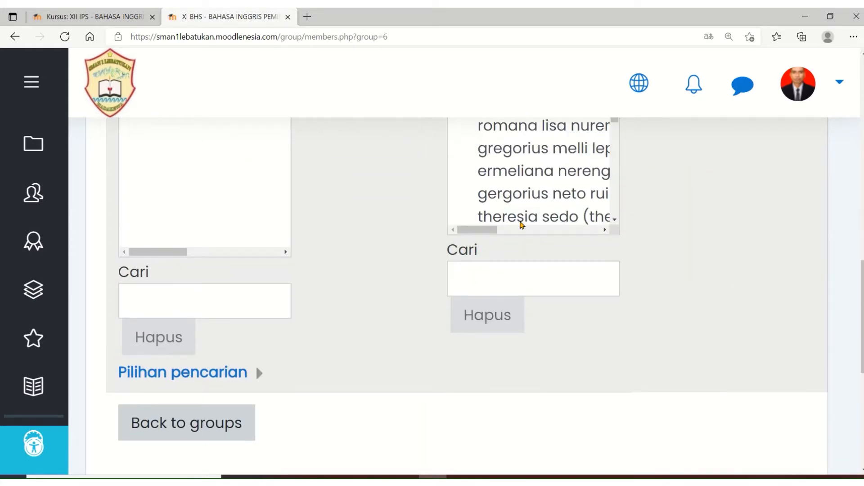
{"action": "left_click", "coordinate": [522, 225]}
{"action": "scroll", "coordinate": [519, 238], "scroll_direction": "down", "scroll_amount": 4}
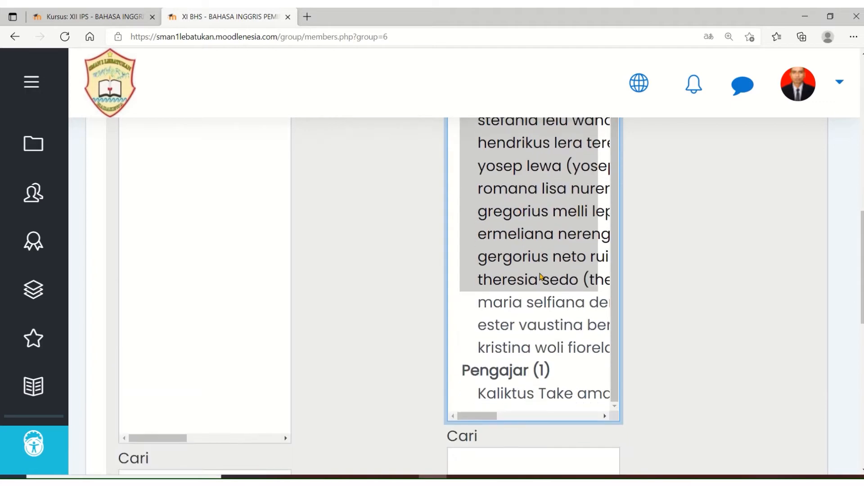
{"action": "left_click", "coordinate": [540, 276]}
{"action": "scroll", "coordinate": [542, 282], "scroll_direction": "up", "scroll_amount": 6}
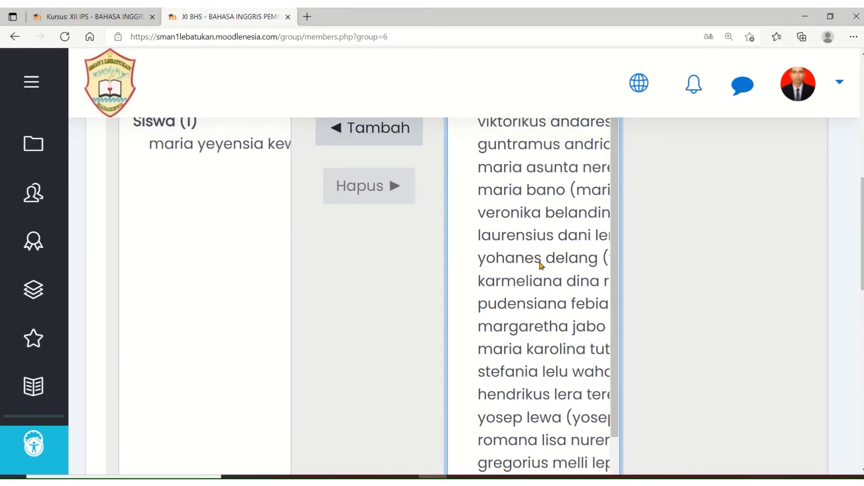
{"action": "left_click_drag", "start_coordinate": [536, 325], "coordinate": [566, 346]}
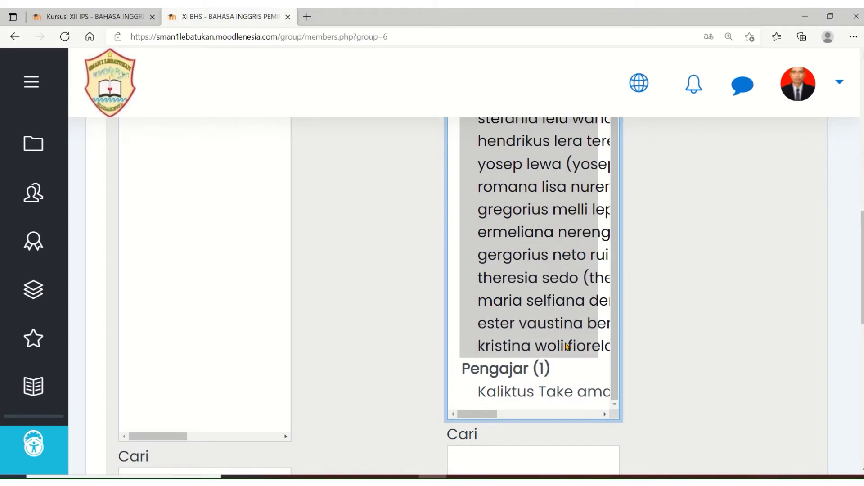
{"action": "scroll", "coordinate": [553, 342], "scroll_direction": "up", "scroll_amount": 8}
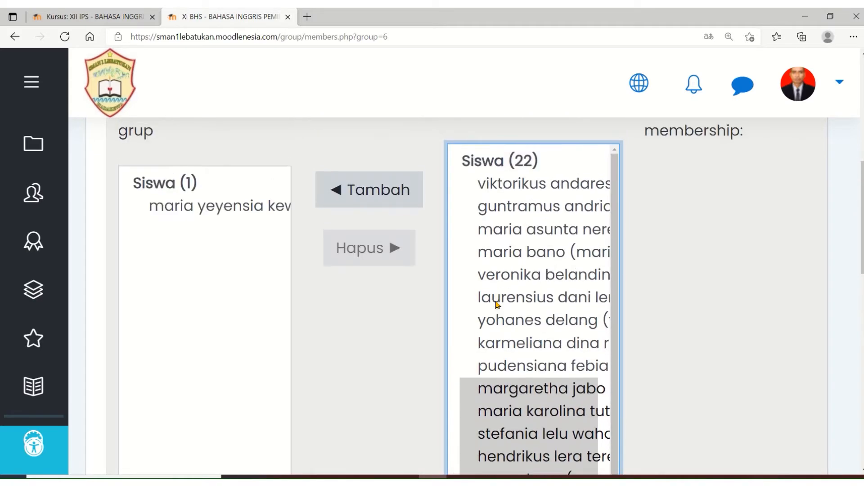
{"action": "left_click", "coordinate": [379, 199]}
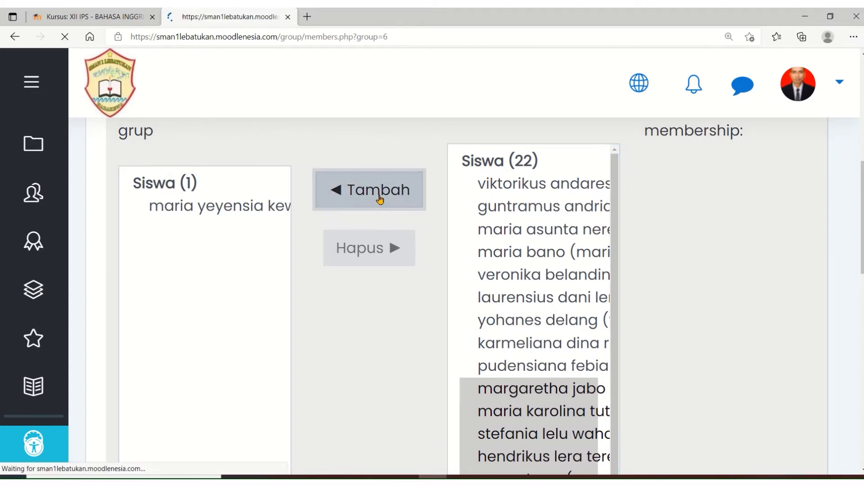
Remove the first student in the group's member list from UJIAN SIANG/SHIFT 2.
{"action": "scroll", "coordinate": [431, 239], "scroll_direction": "down", "scroll_amount": 2}
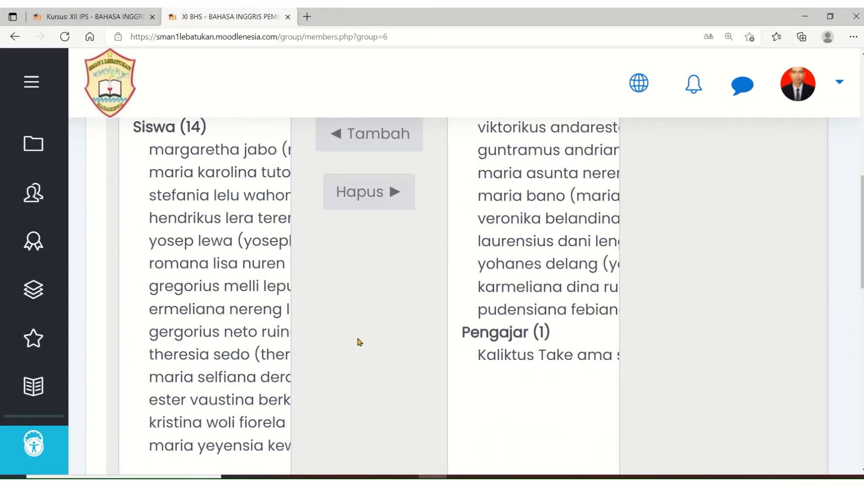
{"action": "scroll", "coordinate": [355, 344], "scroll_direction": "up", "scroll_amount": 1}
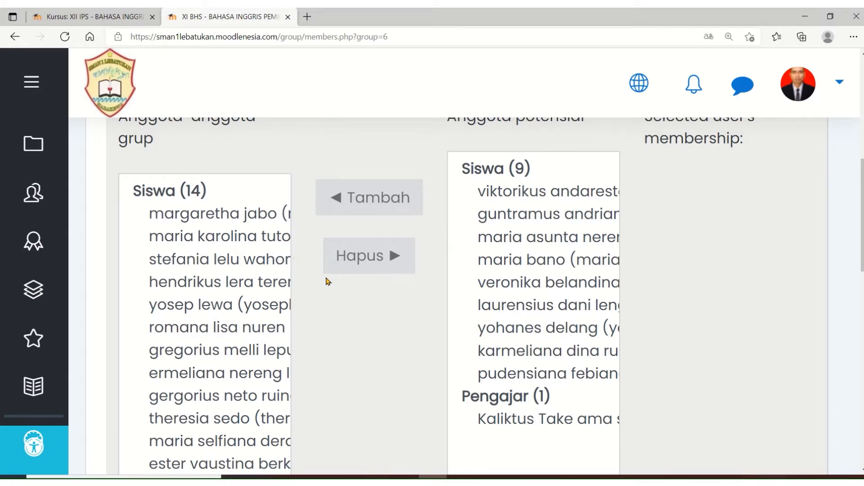
{"action": "scroll", "coordinate": [252, 234], "scroll_direction": "down", "scroll_amount": 4}
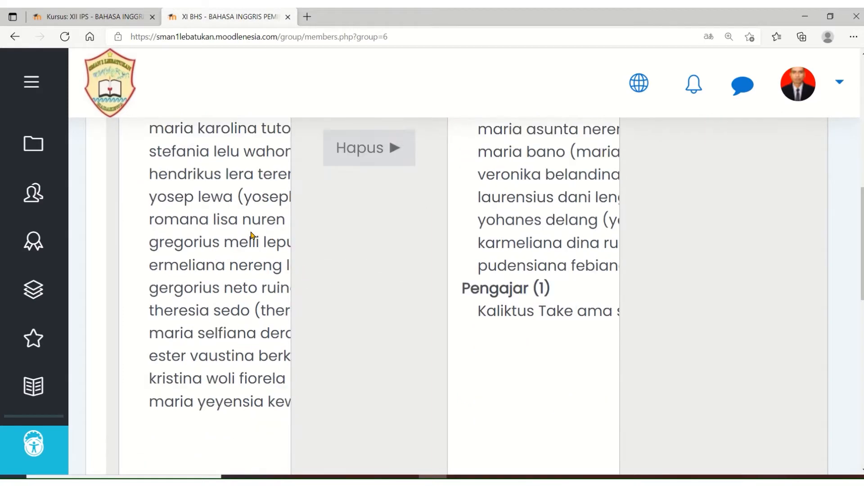
{"action": "scroll", "coordinate": [255, 237], "scroll_direction": "up", "scroll_amount": 2}
{"action": "scroll", "coordinate": [255, 238], "scroll_direction": "up", "scroll_amount": 2}
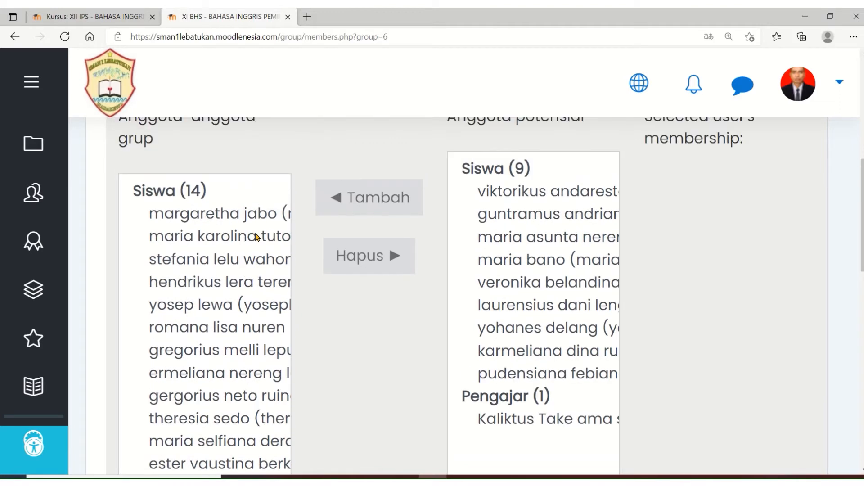
{"action": "scroll", "coordinate": [257, 226], "scroll_direction": "down", "scroll_amount": 2}
{"action": "left_click", "coordinate": [259, 222]}
{"action": "scroll", "coordinate": [259, 222], "scroll_direction": "up", "scroll_amount": 2}
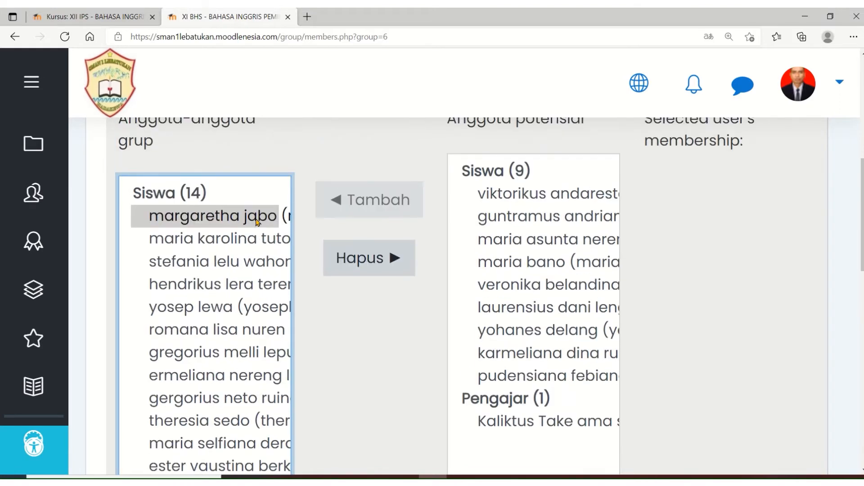
{"action": "left_click", "coordinate": [358, 267]}
{"action": "scroll", "coordinate": [358, 270], "scroll_direction": "down", "scroll_amount": 8}
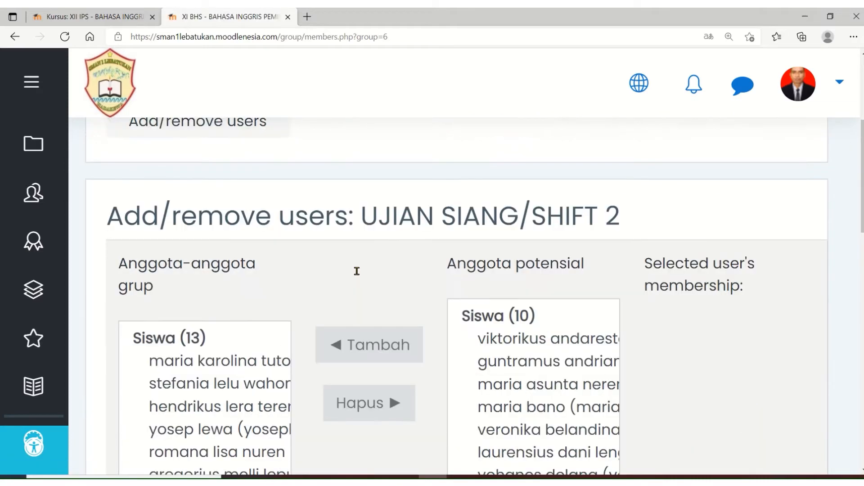
Remove one more student, the one heading the remaining member list, from UJIAN SIANG/SHIFT 2.
{"action": "scroll", "coordinate": [357, 271], "scroll_direction": "down", "scroll_amount": 2}
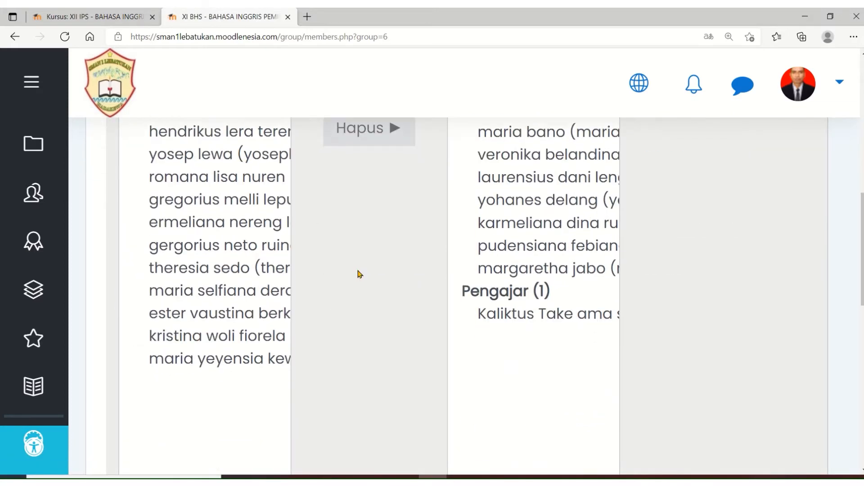
{"action": "scroll", "coordinate": [358, 270], "scroll_direction": "up", "scroll_amount": 3}
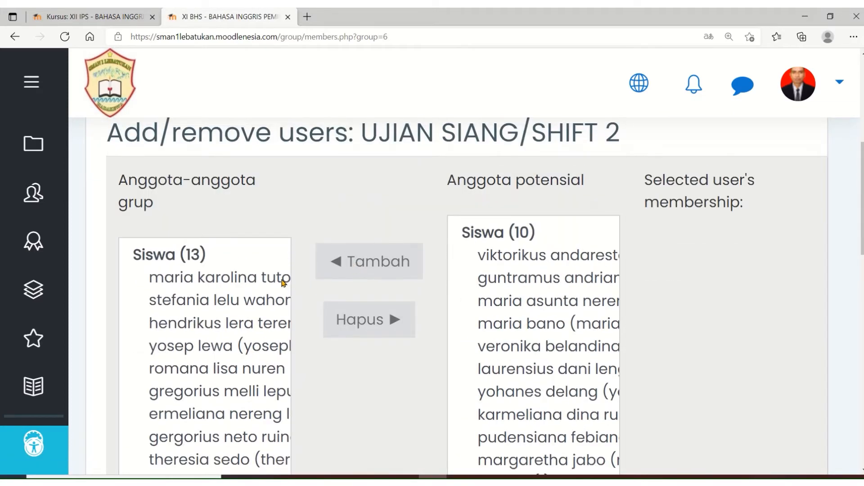
{"action": "left_click", "coordinate": [282, 279]}
{"action": "scroll", "coordinate": [283, 282], "scroll_direction": "up", "scroll_amount": 4}
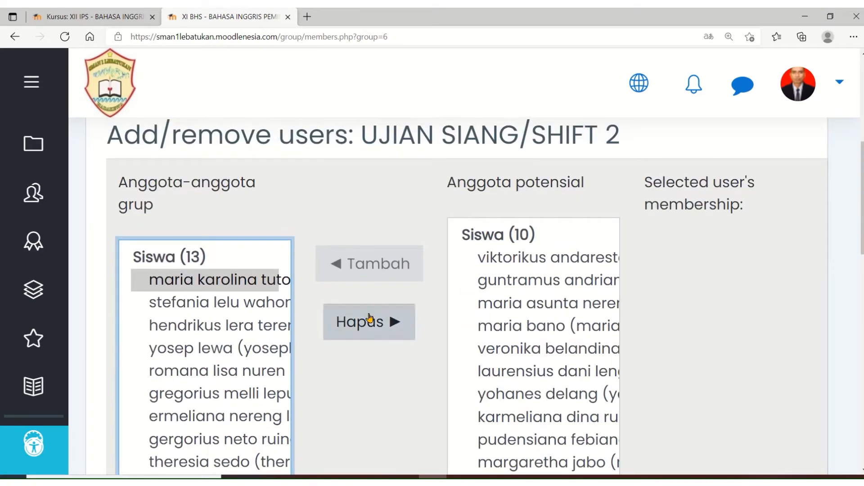
{"action": "left_click", "coordinate": [367, 322]}
{"action": "scroll", "coordinate": [489, 286], "scroll_direction": "down", "scroll_amount": 8}
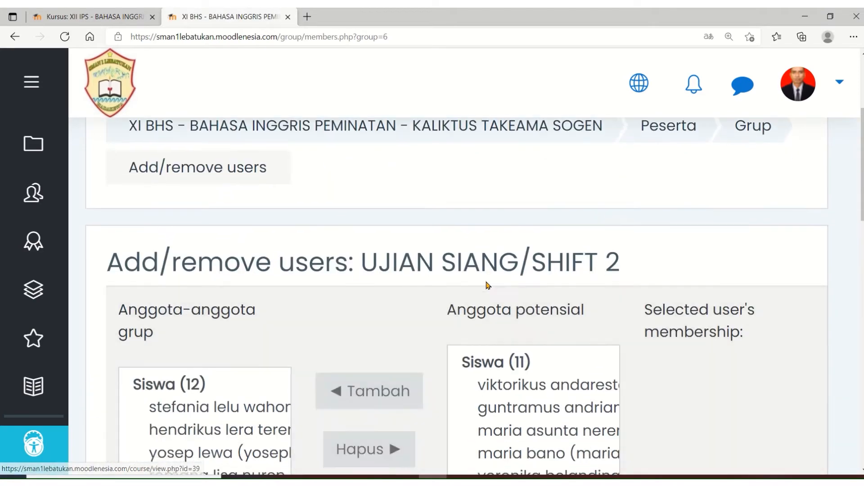
Check the member and potential member lists of UJIAN SIANG/SHIFT 2 and return to the course's groups page.
{"action": "scroll", "coordinate": [491, 285], "scroll_direction": "down", "scroll_amount": 5}
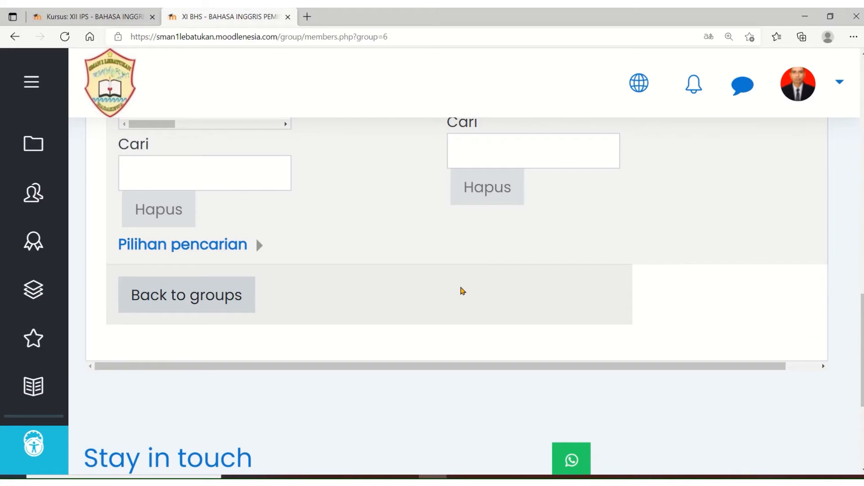
{"action": "scroll", "coordinate": [355, 307], "scroll_direction": "up", "scroll_amount": 1}
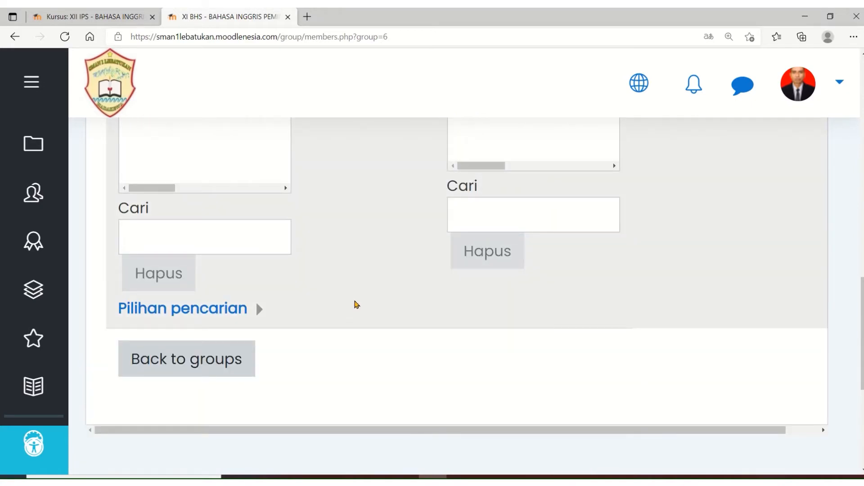
{"action": "scroll", "coordinate": [357, 305], "scroll_direction": "up", "scroll_amount": 5}
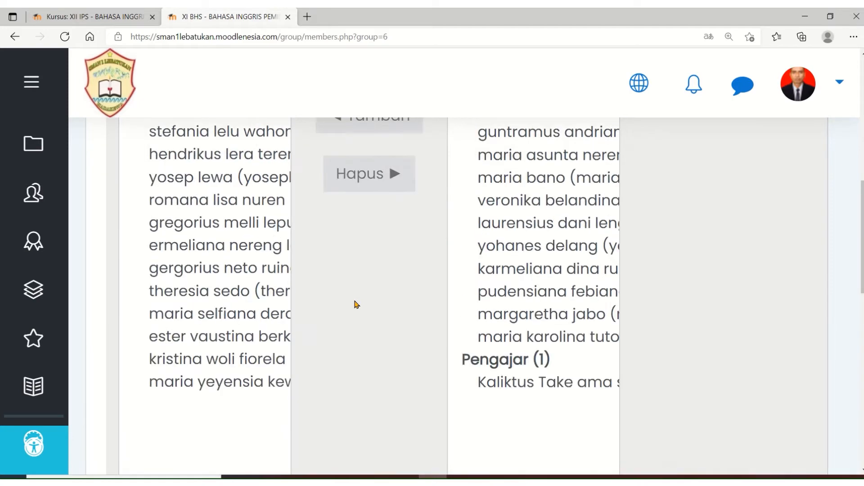
{"action": "scroll", "coordinate": [356, 304], "scroll_direction": "up", "scroll_amount": 1}
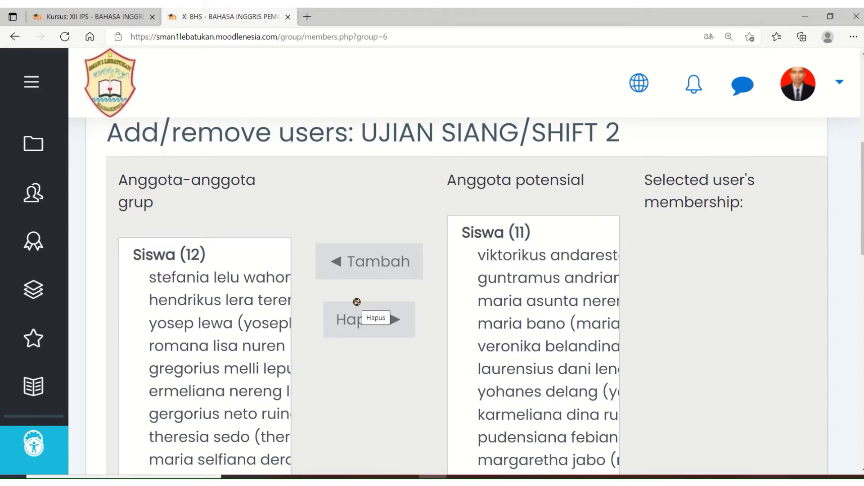
{"action": "scroll", "coordinate": [357, 302], "scroll_direction": "down", "scroll_amount": 10}
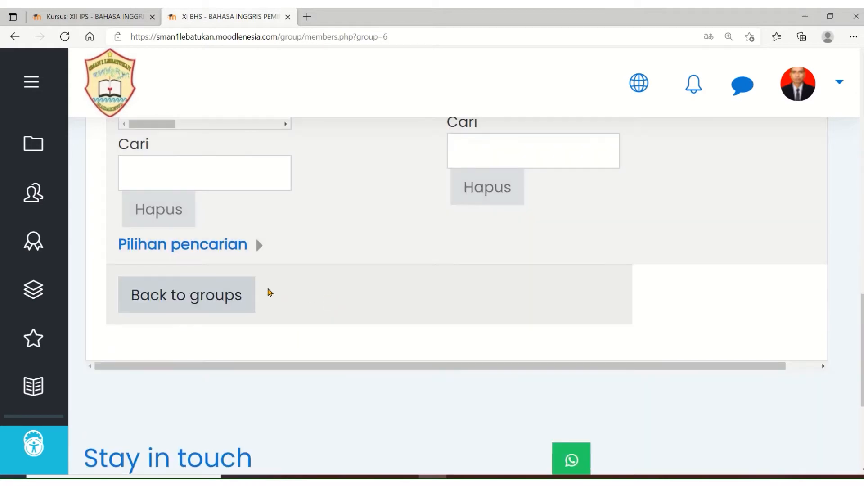
{"action": "left_click", "coordinate": [188, 304]}
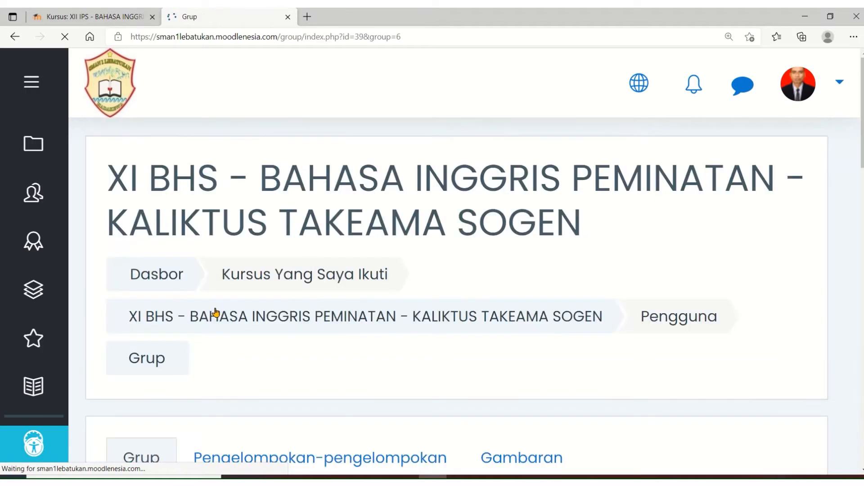
Look over the groups page and go back to the main page of the XI BHS English course.
{"action": "scroll", "coordinate": [480, 311], "scroll_direction": "down", "scroll_amount": 15}
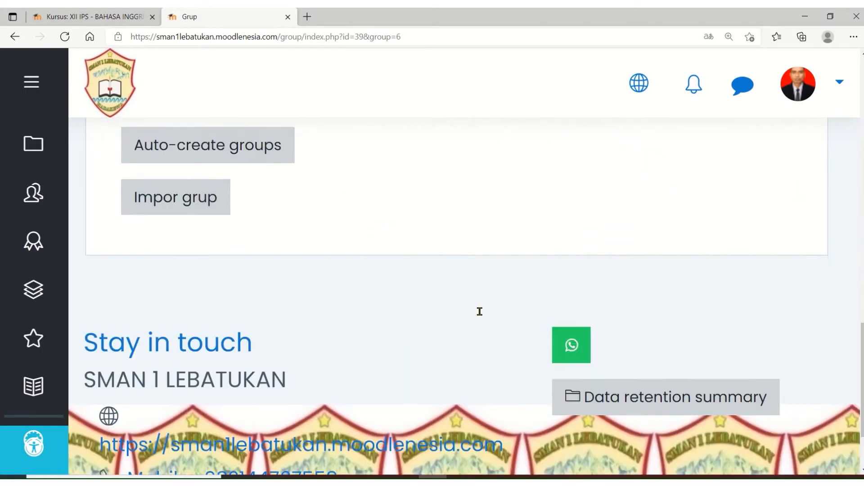
{"action": "scroll", "coordinate": [480, 311], "scroll_direction": "up", "scroll_amount": 10}
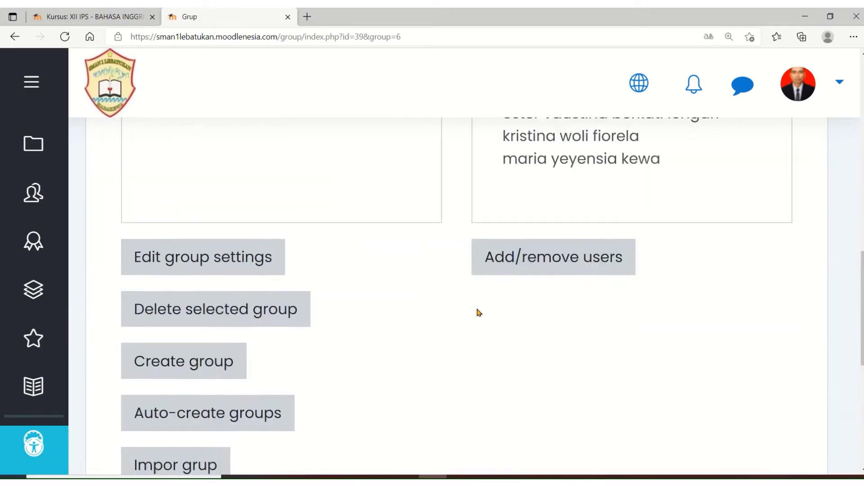
{"action": "scroll", "coordinate": [480, 312], "scroll_direction": "up", "scroll_amount": 8}
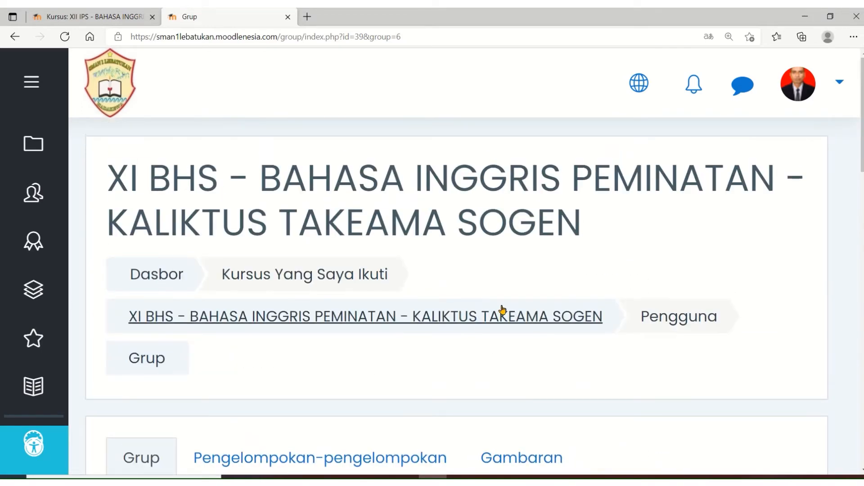
{"action": "left_click", "coordinate": [273, 319]}
{"action": "scroll", "coordinate": [355, 310], "scroll_direction": "down", "scroll_amount": 10}
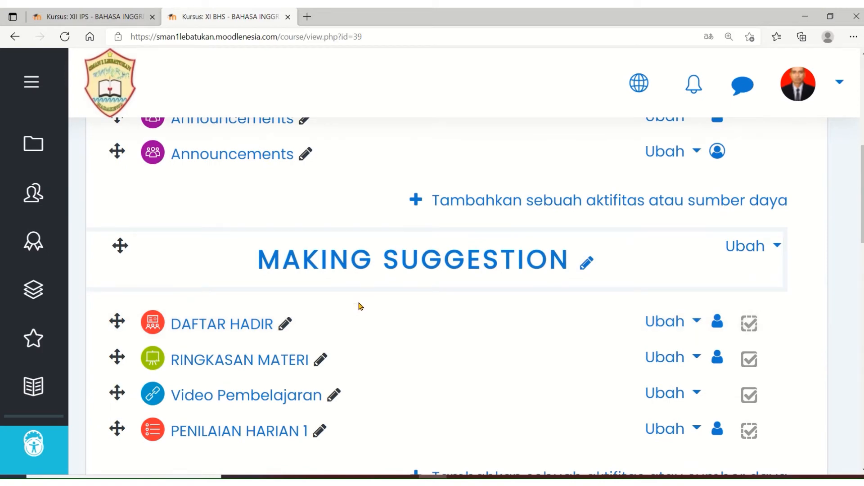
{"action": "scroll", "coordinate": [361, 306], "scroll_direction": "up", "scroll_amount": 2}
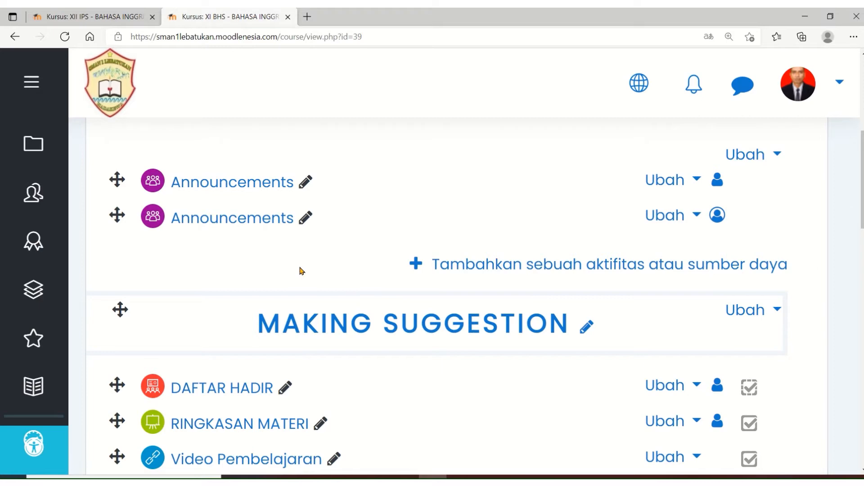
Open the course's participant list and check which exam shift group each student is assigned to.
{"action": "left_click", "coordinate": [35, 195]}
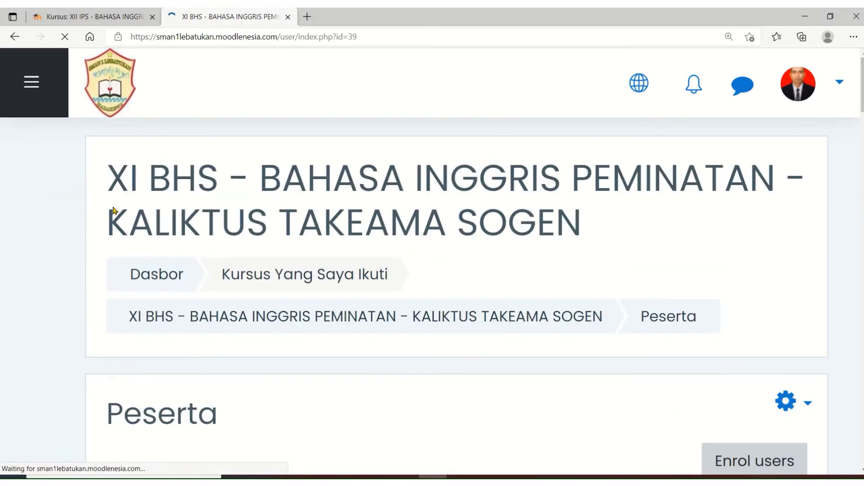
{"action": "scroll", "coordinate": [489, 279], "scroll_direction": "down", "scroll_amount": 6}
{"action": "scroll", "coordinate": [489, 279], "scroll_direction": "down", "scroll_amount": 8}
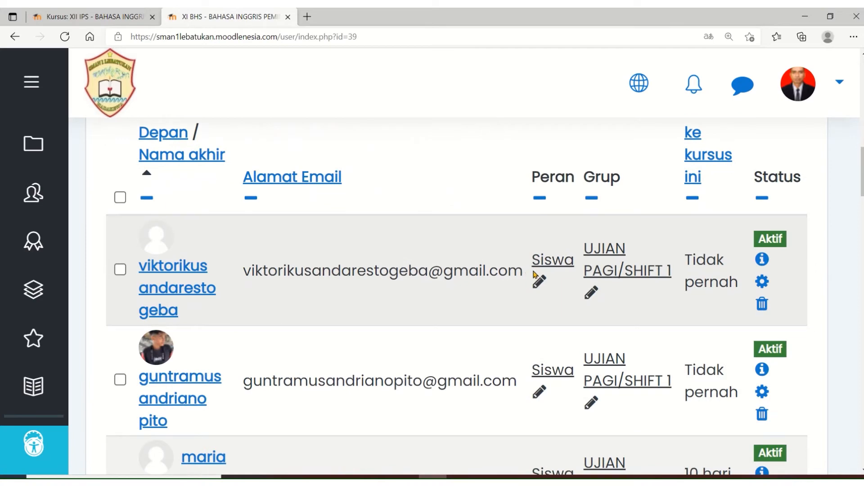
{"action": "scroll", "coordinate": [535, 273], "scroll_direction": "down", "scroll_amount": 1}
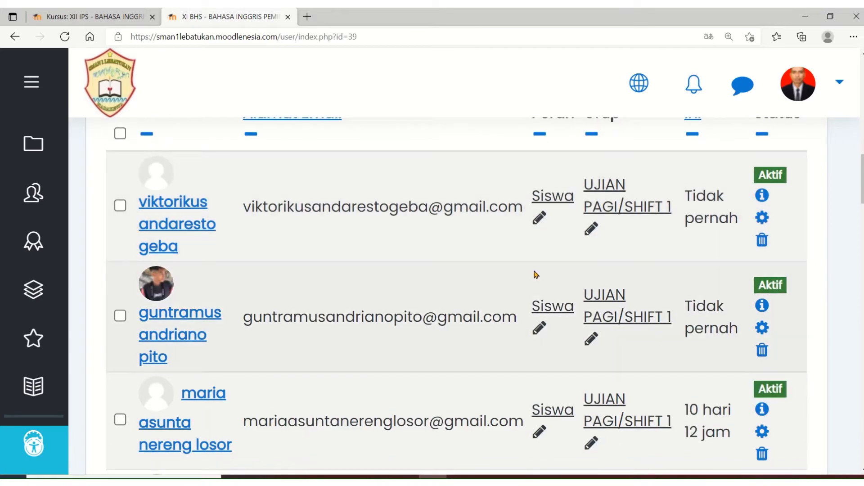
{"action": "key", "text": "ctrl+minus"}
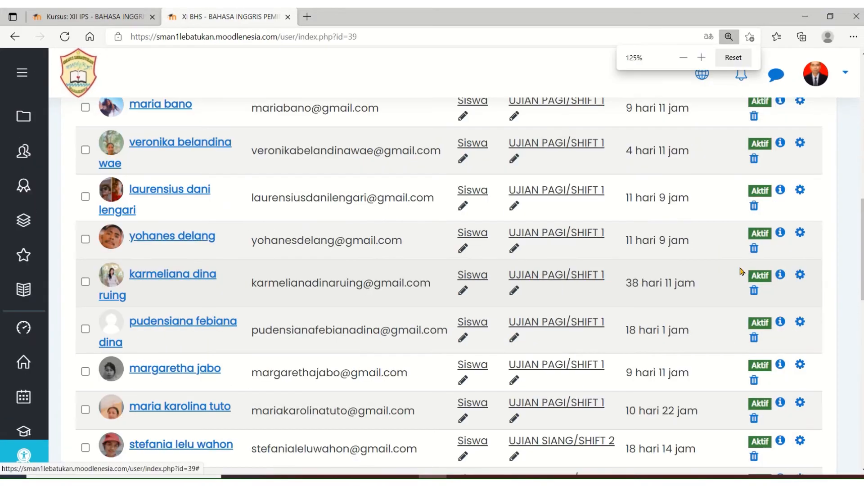
{"action": "scroll", "coordinate": [742, 271], "scroll_direction": "up", "scroll_amount": 3}
{"action": "scroll", "coordinate": [742, 272], "scroll_direction": "up", "scroll_amount": 1}
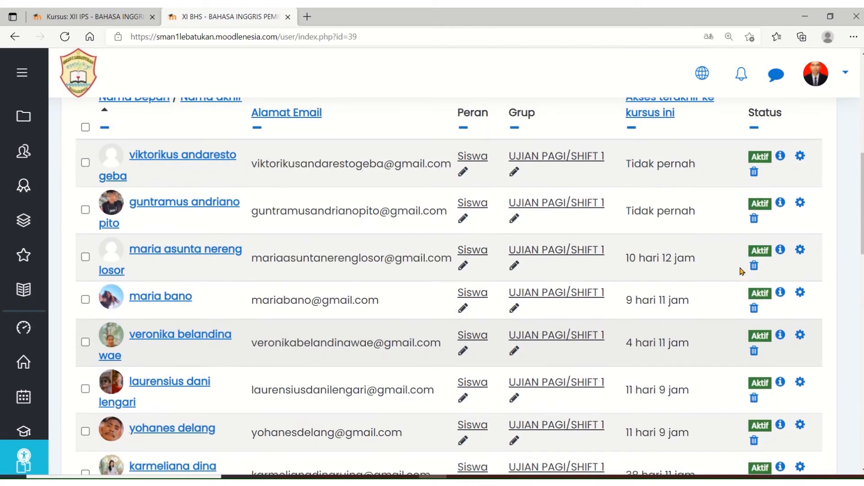
{"action": "scroll", "coordinate": [742, 272], "scroll_direction": "up", "scroll_amount": 1}
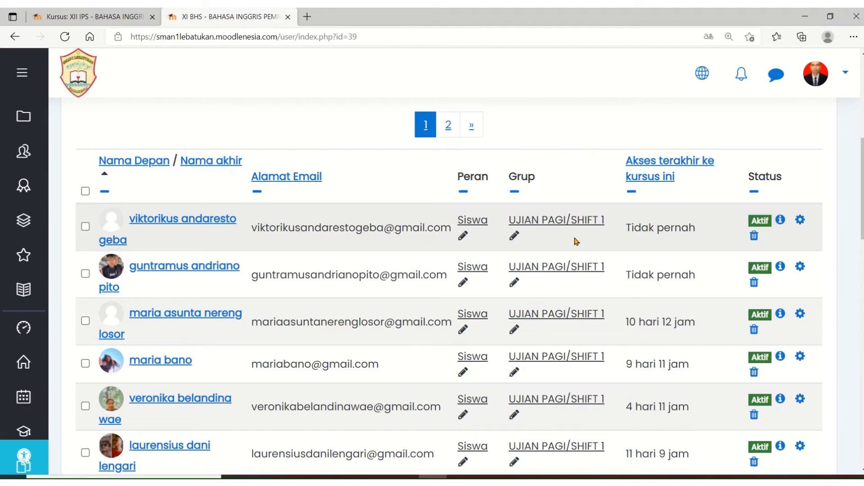
{"action": "scroll", "coordinate": [573, 245], "scroll_direction": "down", "scroll_amount": 8}
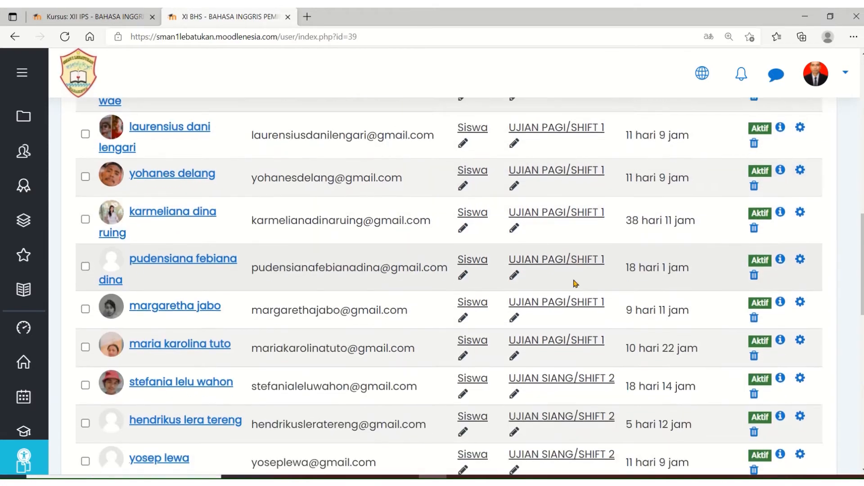
{"action": "scroll", "coordinate": [575, 286], "scroll_direction": "up", "scroll_amount": 6}
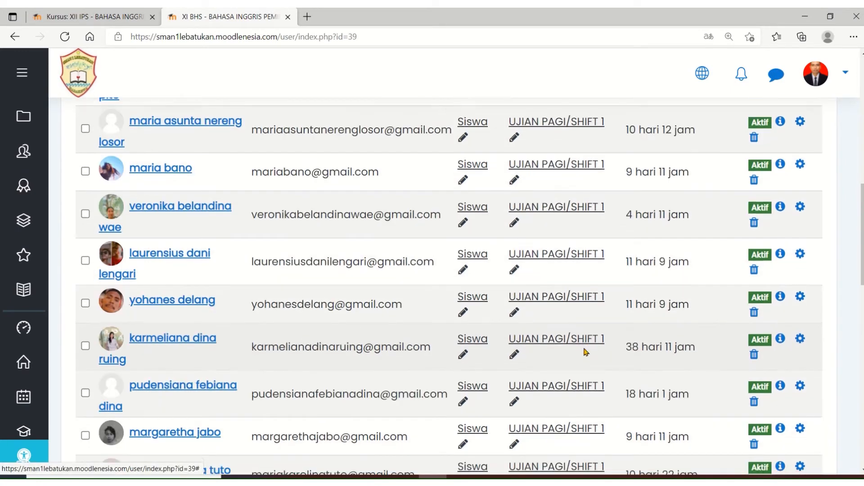
Check the exam shift group of the remaining students on both pages of the participant list.
{"action": "scroll", "coordinate": [588, 326], "scroll_direction": "down", "scroll_amount": 5}
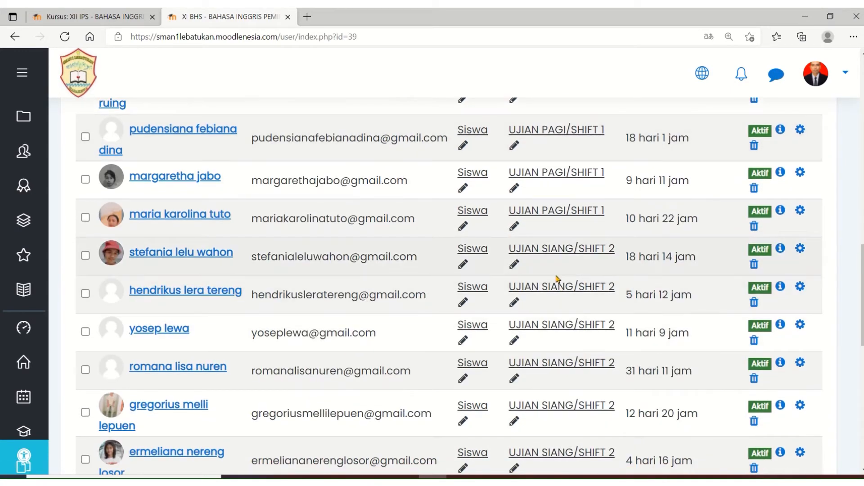
{"action": "scroll", "coordinate": [560, 292], "scroll_direction": "down", "scroll_amount": 3}
{"action": "scroll", "coordinate": [561, 292], "scroll_direction": "down", "scroll_amount": 2}
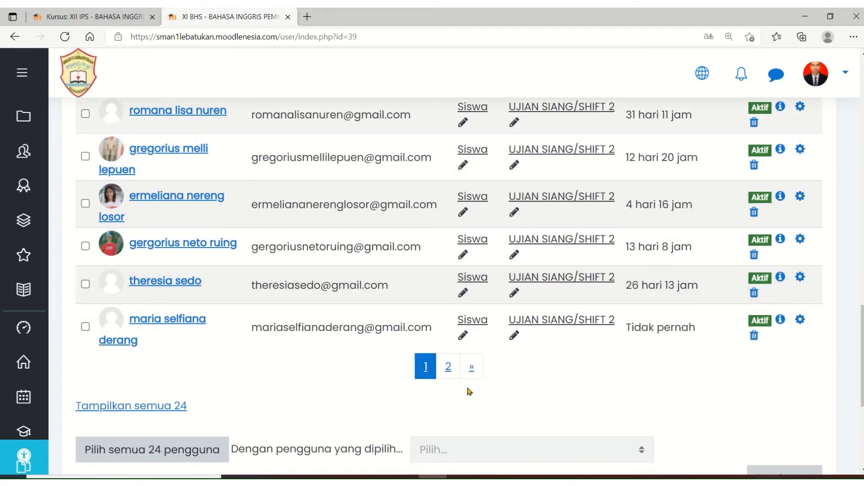
{"action": "left_click", "coordinate": [449, 366]}
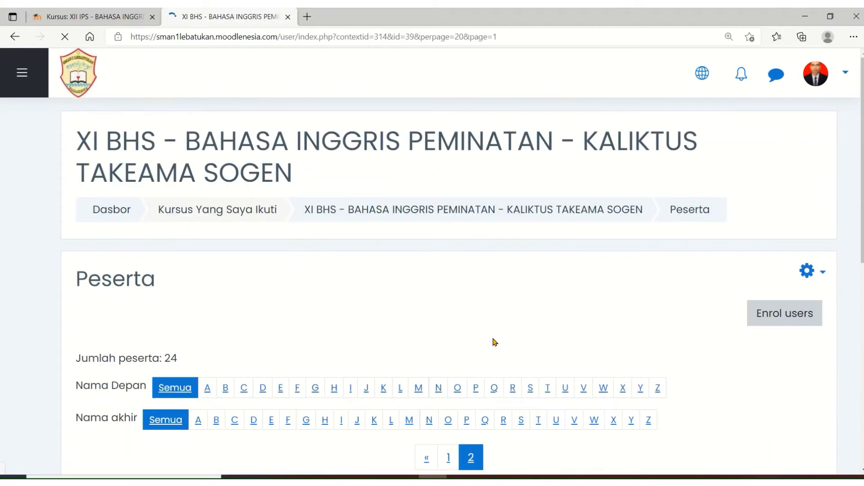
{"action": "scroll", "coordinate": [483, 351], "scroll_direction": "down", "scroll_amount": 5}
{"action": "scroll", "coordinate": [494, 340], "scroll_direction": "down", "scroll_amount": 3}
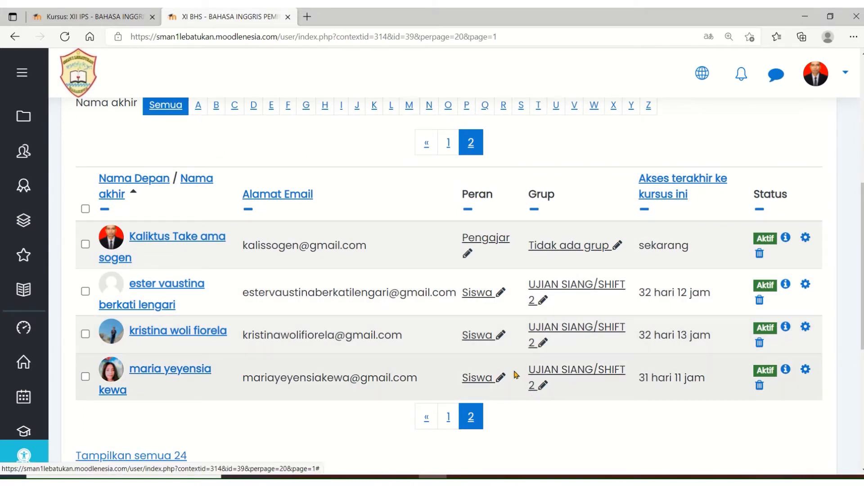
{"action": "scroll", "coordinate": [514, 370], "scroll_direction": "up", "scroll_amount": 4}
{"action": "scroll", "coordinate": [513, 369], "scroll_direction": "up", "scroll_amount": 1}
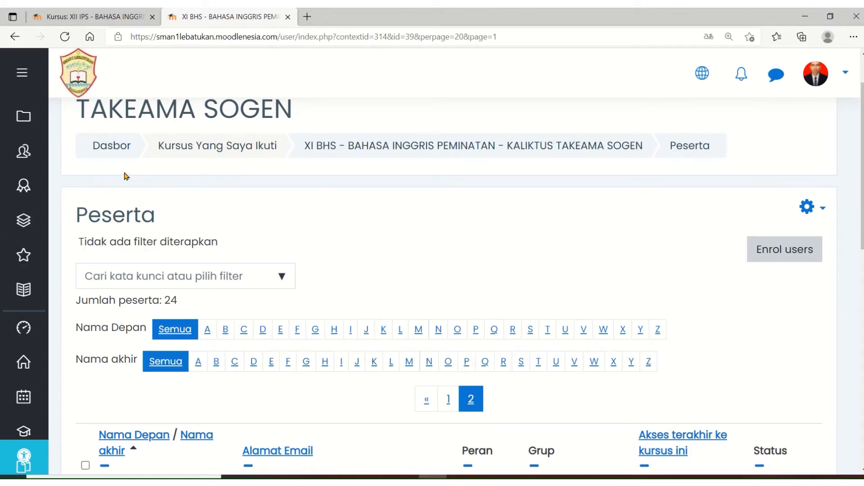
Go back to the dashboard and reopen the XI BHS English course from the recently accessed courses.
{"action": "left_click", "coordinate": [111, 151]}
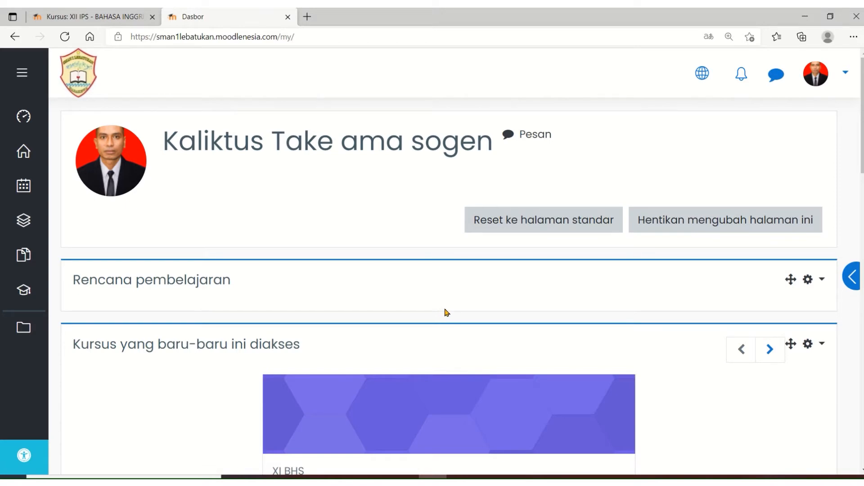
{"action": "scroll", "coordinate": [450, 312], "scroll_direction": "down", "scroll_amount": 4}
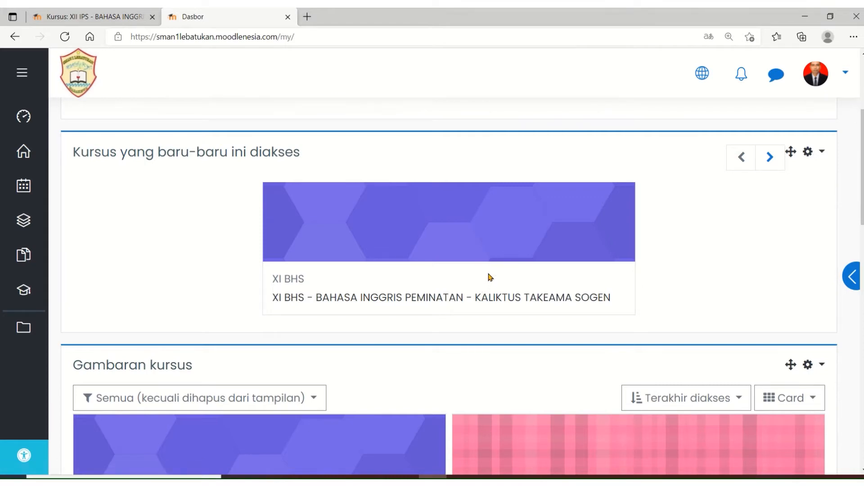
{"action": "left_click", "coordinate": [486, 304]}
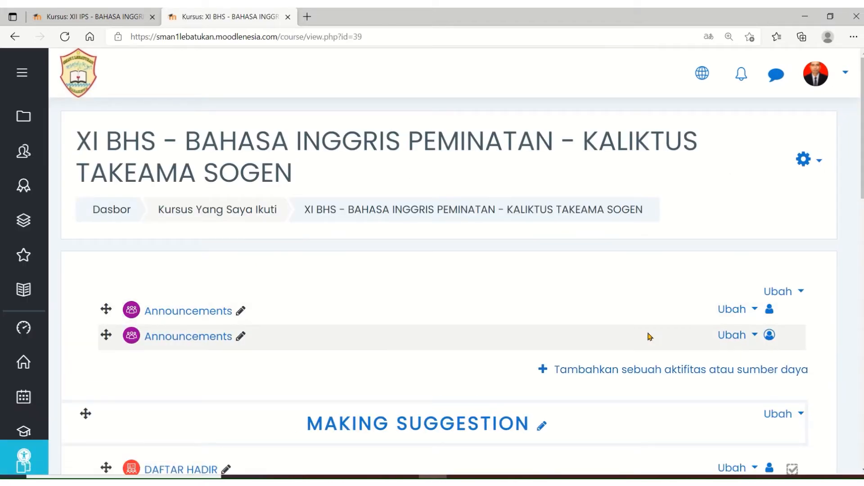
Look through the course's sections and its administration options to find an empty topic for the exam.
{"action": "scroll", "coordinate": [649, 336], "scroll_direction": "down", "scroll_amount": 4}
{"action": "scroll", "coordinate": [649, 336], "scroll_direction": "down", "scroll_amount": 2}
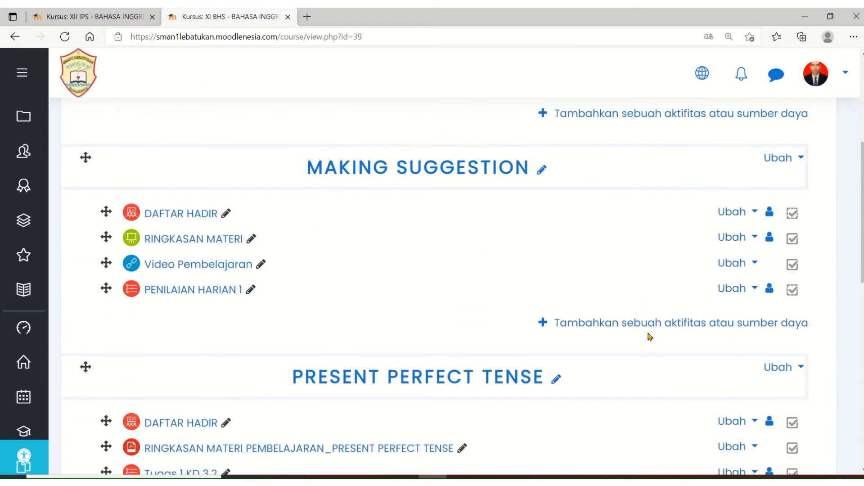
{"action": "scroll", "coordinate": [650, 337], "scroll_direction": "down", "scroll_amount": 6}
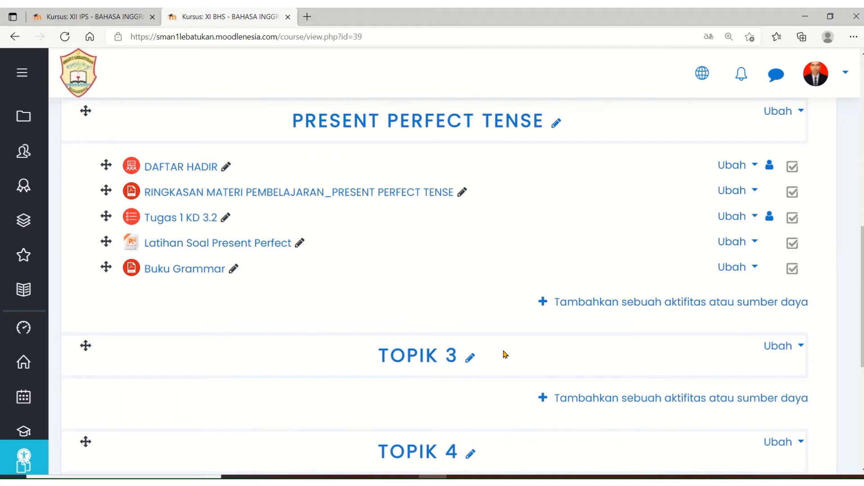
{"action": "left_click", "coordinate": [802, 112]}
{"action": "left_click", "coordinate": [833, 147]}
{"action": "scroll", "coordinate": [833, 148], "scroll_direction": "up", "scroll_amount": 2}
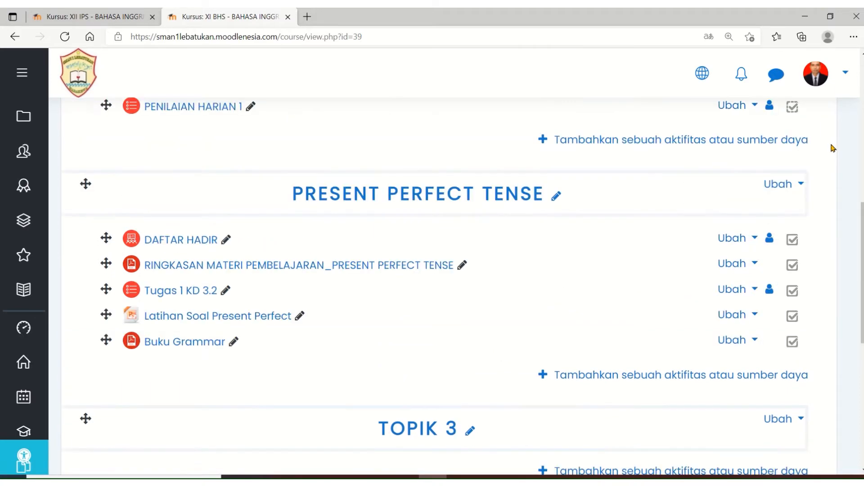
{"action": "scroll", "coordinate": [833, 149], "scroll_direction": "up", "scroll_amount": 10}
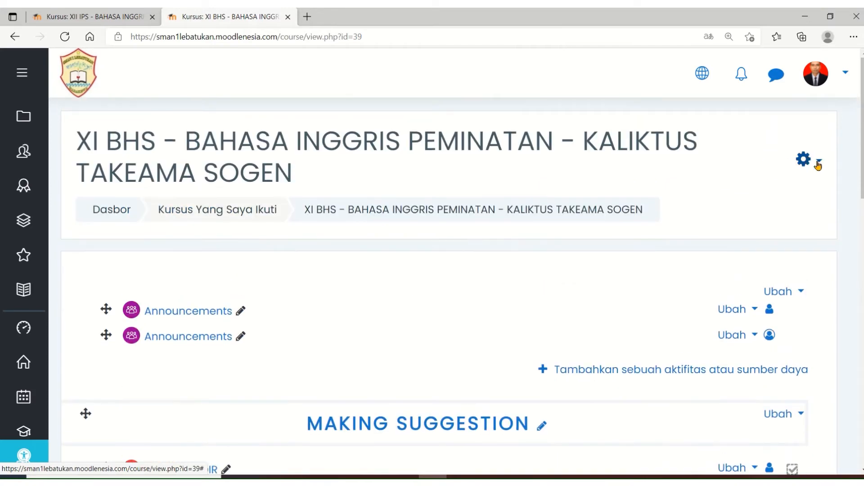
{"action": "left_click", "coordinate": [818, 162]}
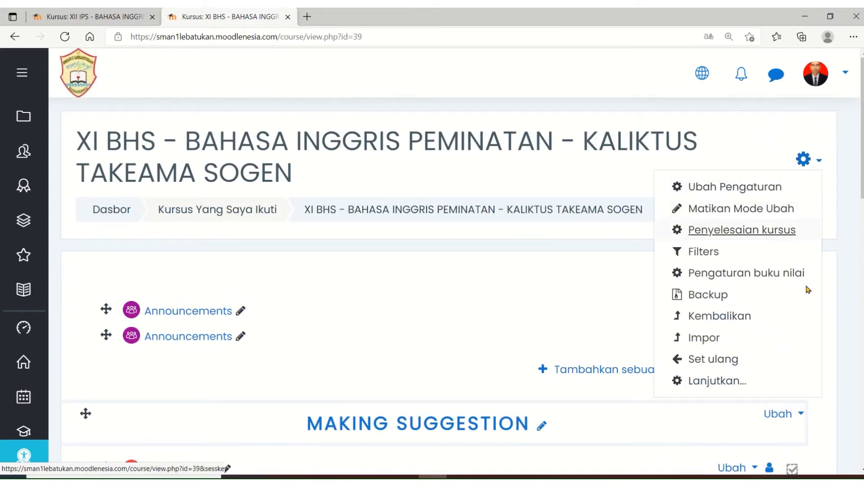
{"action": "left_click", "coordinate": [575, 283]}
{"action": "scroll", "coordinate": [576, 282], "scroll_direction": "down", "scroll_amount": 7}
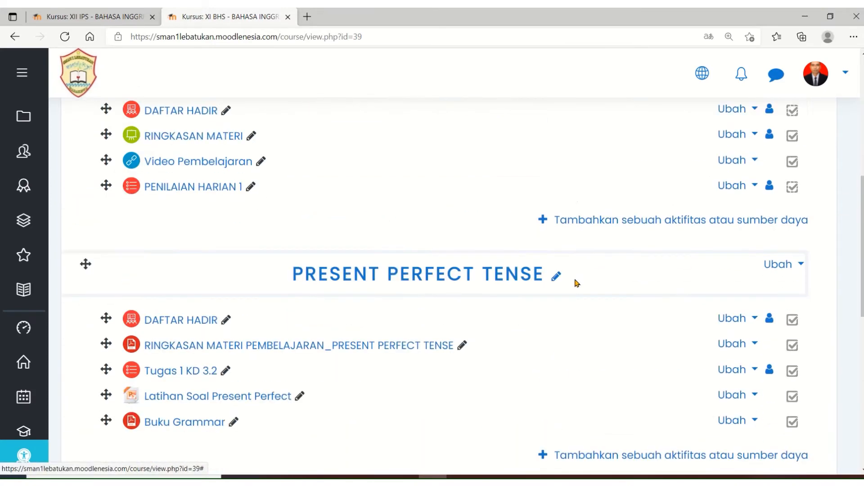
{"action": "scroll", "coordinate": [575, 284], "scroll_direction": "down", "scroll_amount": 7}
{"action": "scroll", "coordinate": [578, 273], "scroll_direction": "up", "scroll_amount": 4}
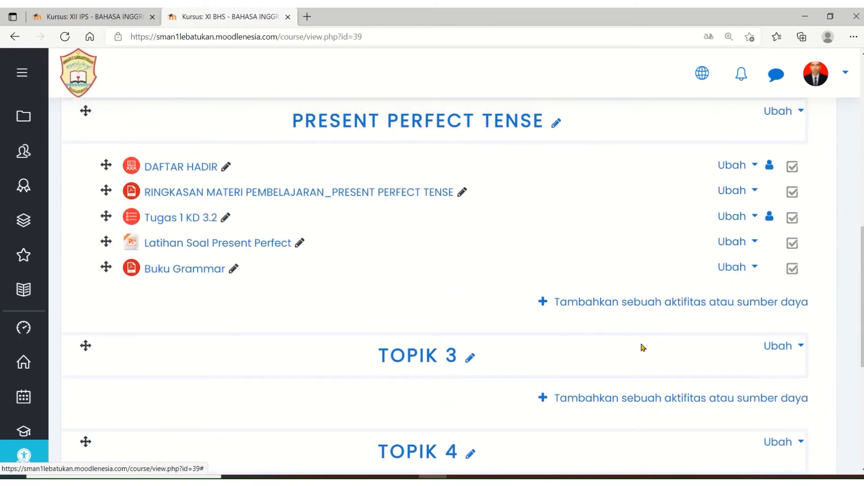
Open the settings of TOPIK 3 and enable a custom section name.
{"action": "left_click", "coordinate": [800, 353]}
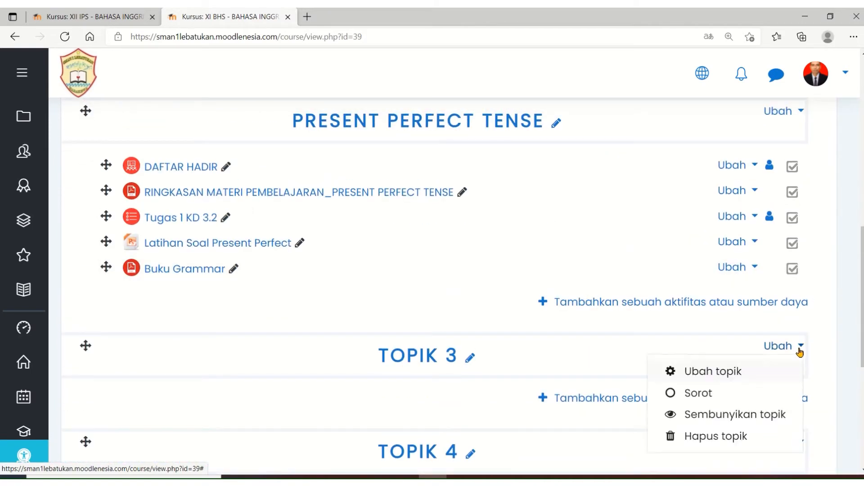
{"action": "left_click", "coordinate": [727, 373]}
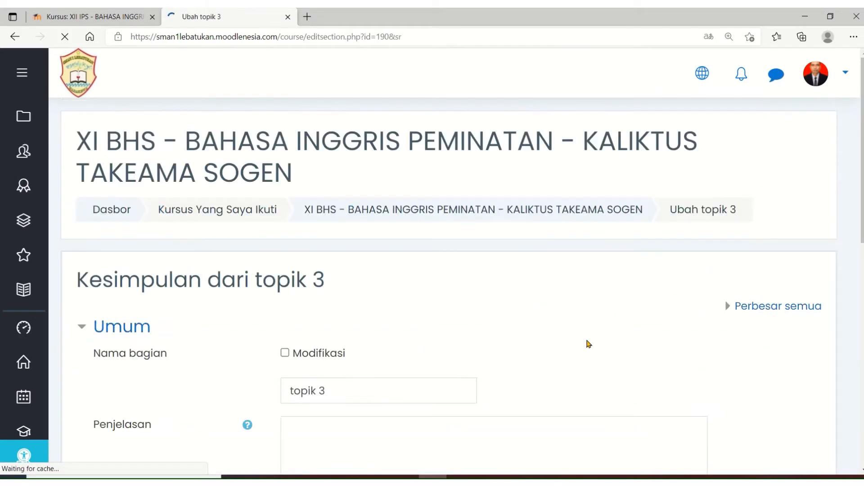
{"action": "scroll", "coordinate": [588, 345], "scroll_direction": "down", "scroll_amount": 3}
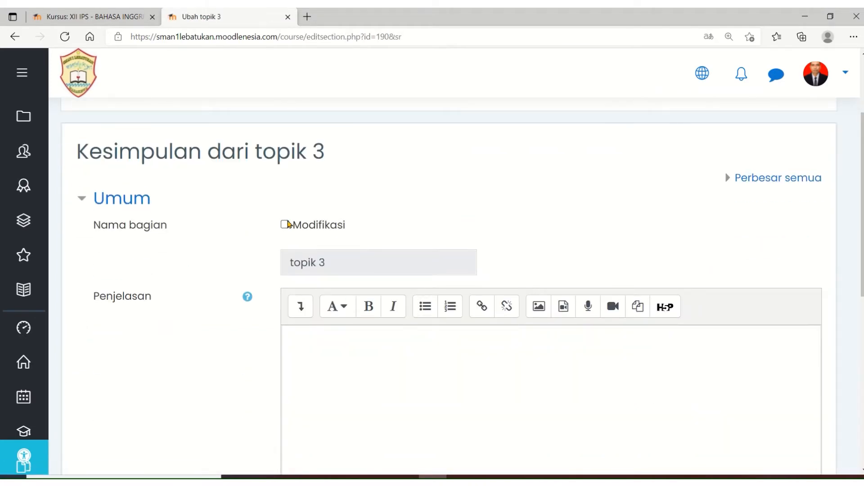
{"action": "left_click", "coordinate": [287, 224]}
Name the section UJIAN TENGAH SEMESTER 1 2021/2022 and save the changes.
{"action": "left_click", "coordinate": [375, 267]}
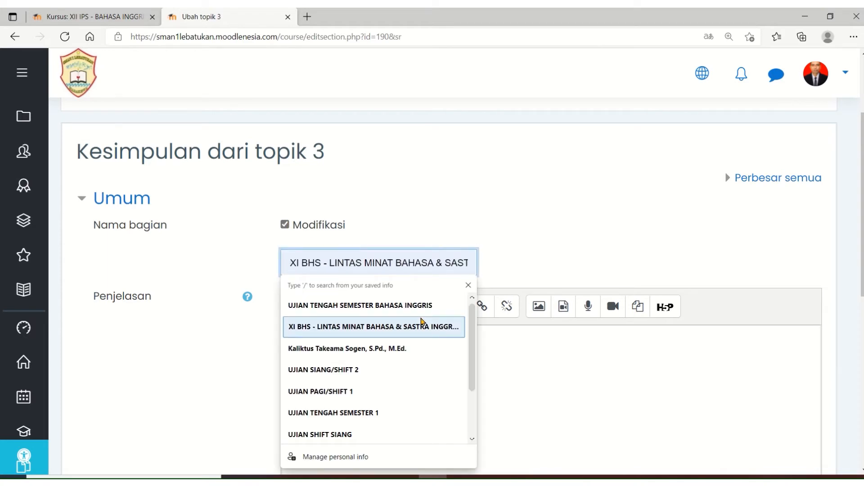
{"action": "key", "text": "Down"}
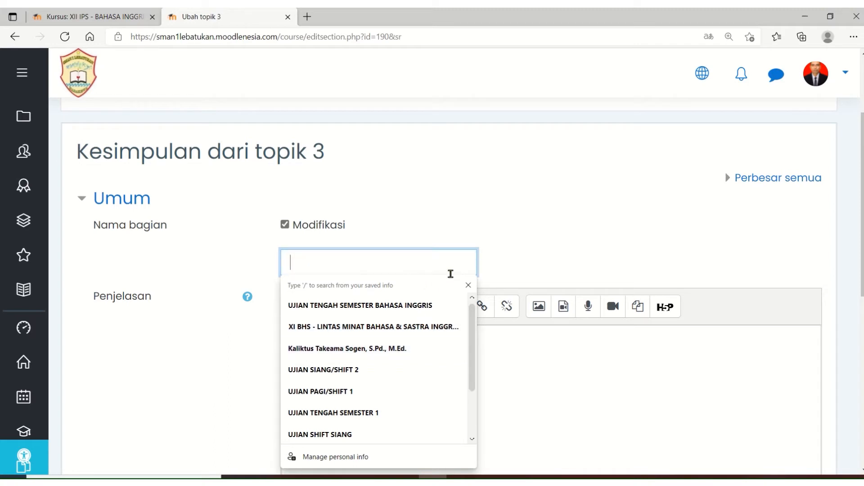
{"action": "type", "text": "UJIAM"}
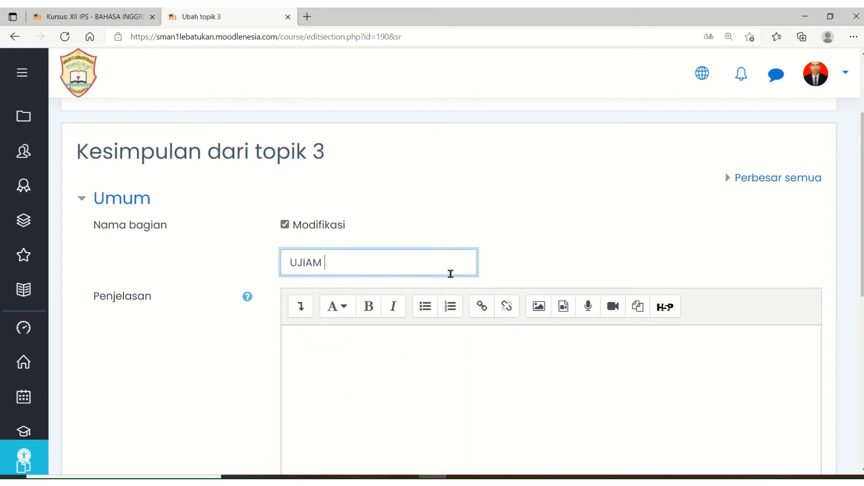
{"action": "key", "text": "BackSpace"}
{"action": "type", "text": "N TENGA"}
{"action": "key", "text": "BackSpace"}
{"action": "key", "text": "BackSpace"}
{"action": "key", "text": "BackSpace"}
{"action": "type", "text": "NGAH"}
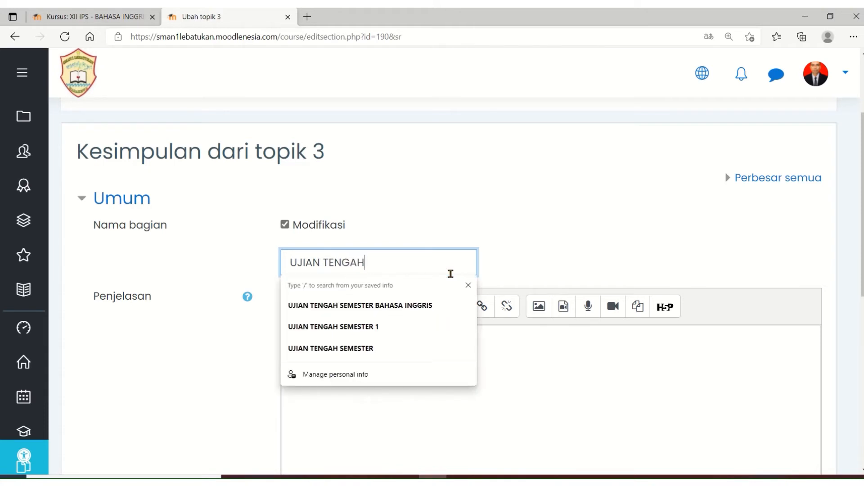
{"action": "type", "text": " SEMESTER 2"}
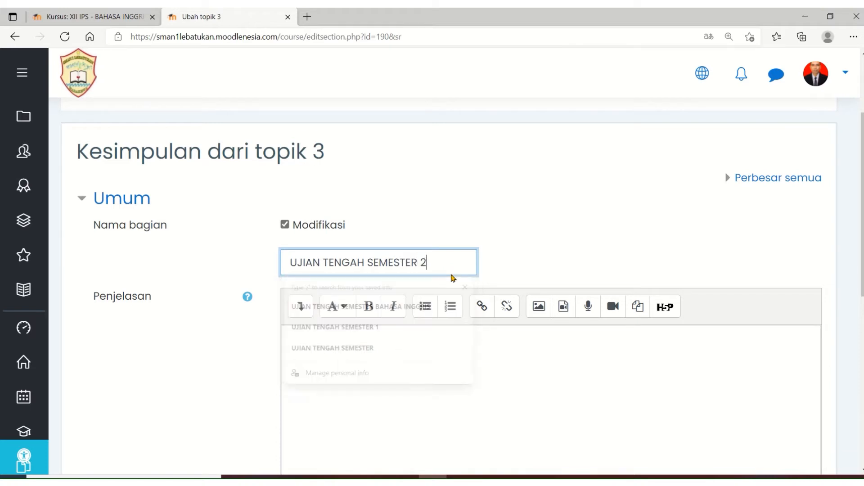
{"action": "key", "text": "BackSpace"}
{"action": "type", "text": "1 20"}
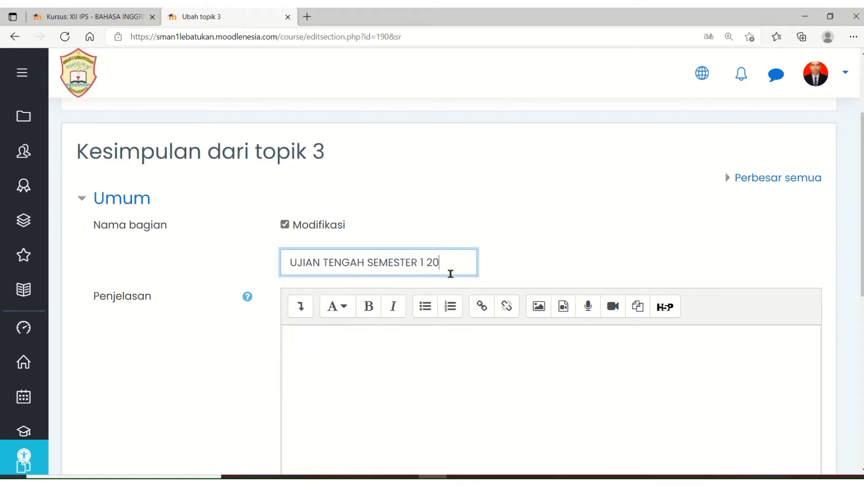
{"action": "type", "text": "21"}
{"action": "key", "text": "BackSpace"}
{"action": "type", "text": "21"}
{"action": "type", "text": "/20"}
{"action": "type", "text": "2"}
{"action": "key", "text": "BackSpace"}
{"action": "type", "text": "022"}
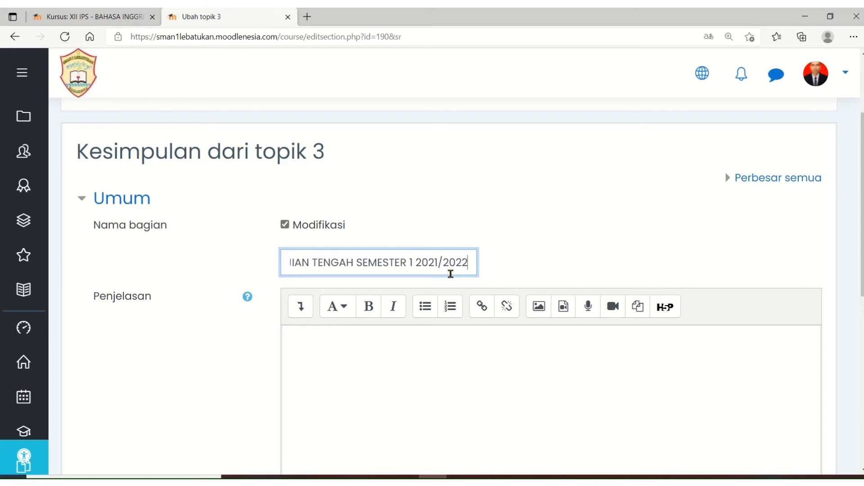
{"action": "scroll", "coordinate": [438, 266], "scroll_direction": "down", "scroll_amount": 7}
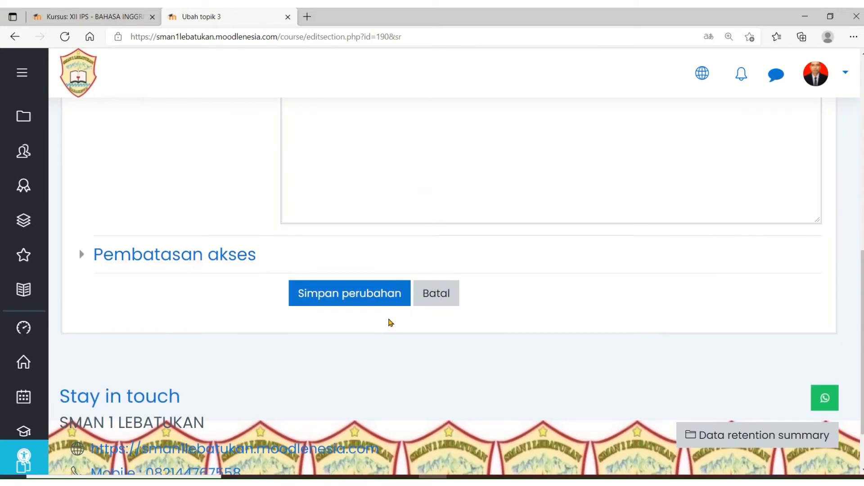
{"action": "left_click", "coordinate": [359, 299]}
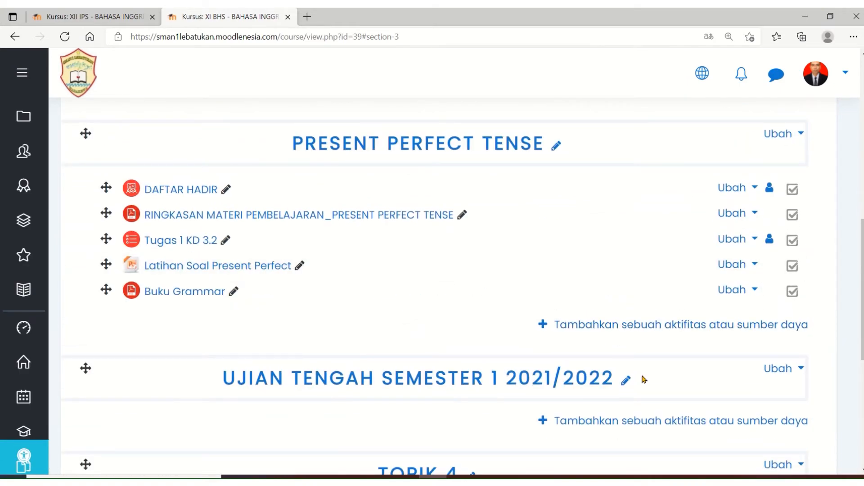
Add a new Kuis activity to the UJIAN TENGAH SEMESTER 1 2021/2022 section.
{"action": "scroll", "coordinate": [501, 264], "scroll_direction": "down", "scroll_amount": 1}
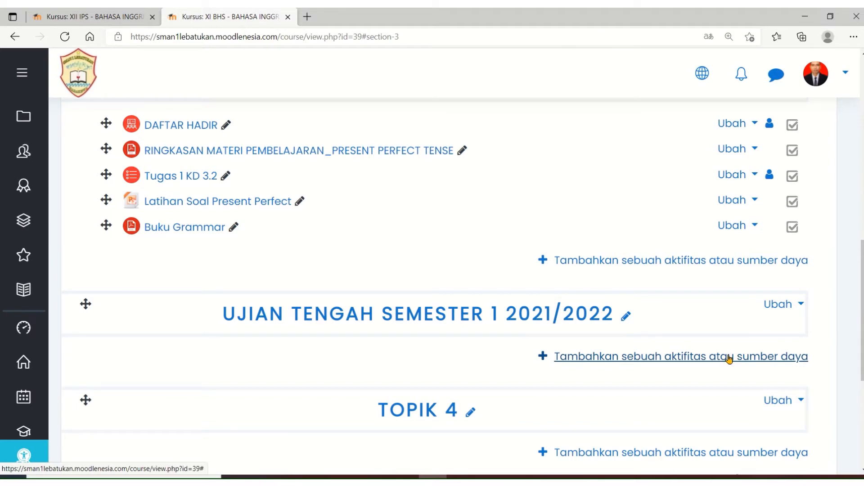
{"action": "left_click", "coordinate": [608, 357]}
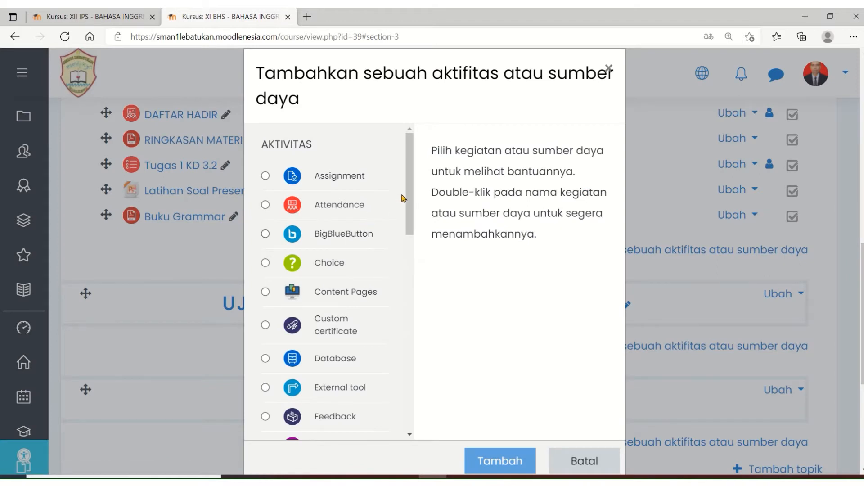
{"action": "left_click_drag", "start_coordinate": [404, 192], "coordinate": [383, 283]}
{"action": "left_click", "coordinate": [265, 234]}
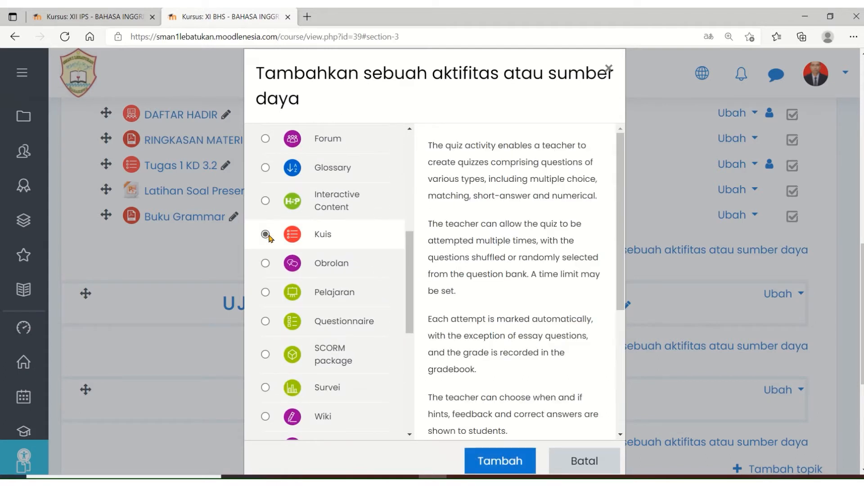
{"action": "left_click", "coordinate": [497, 460]}
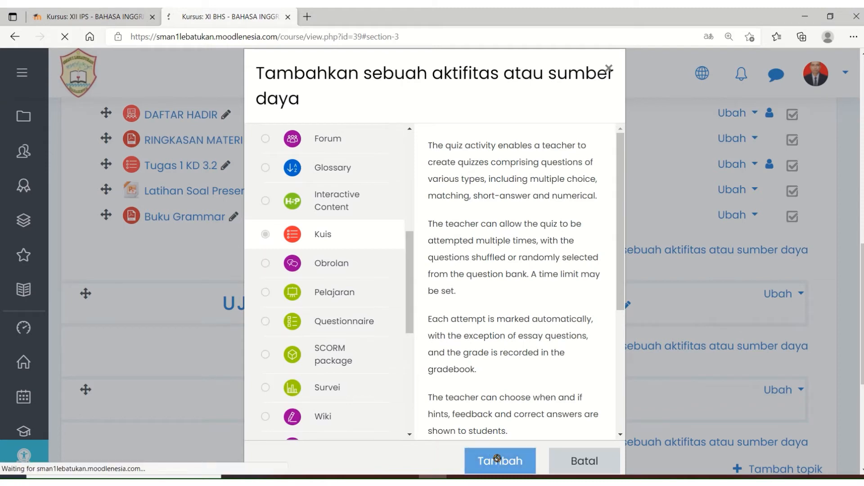
Name the new quiz UJIAN TENGAH SEMESTER BAHASA & SASTRA INGGRIS.
{"action": "scroll", "coordinate": [488, 395], "scroll_direction": "down", "scroll_amount": 3}
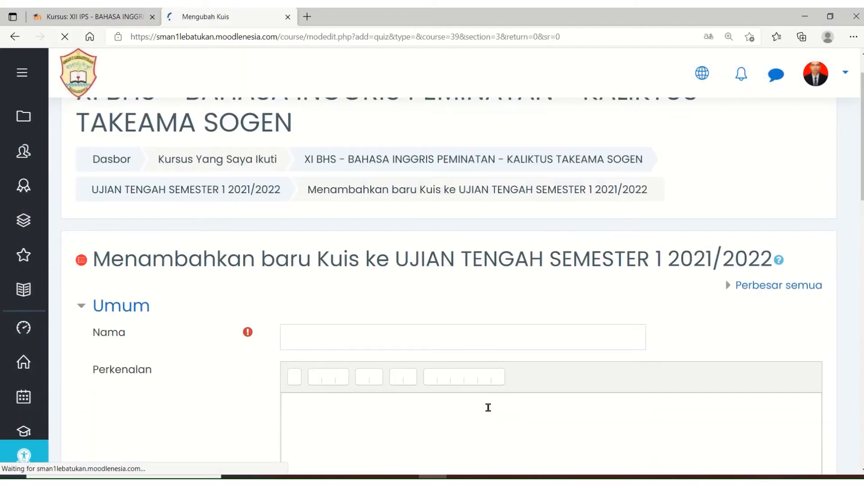
{"action": "left_click", "coordinate": [369, 258]}
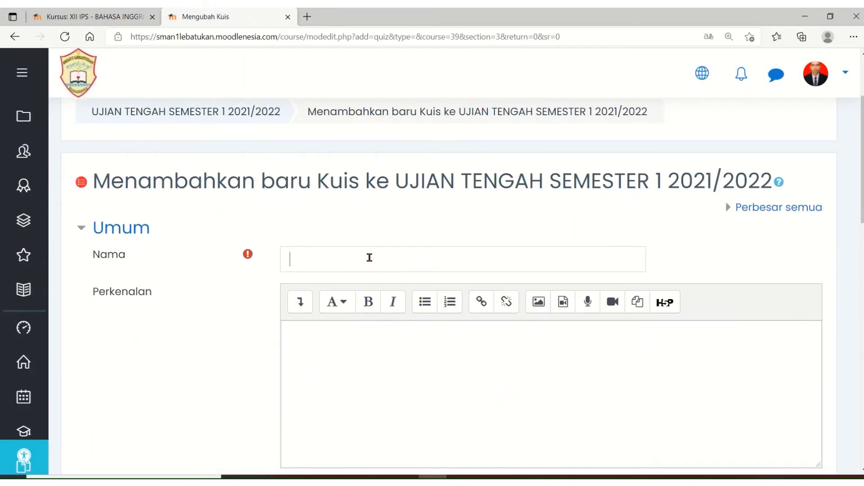
{"action": "type", "text": "UJI"}
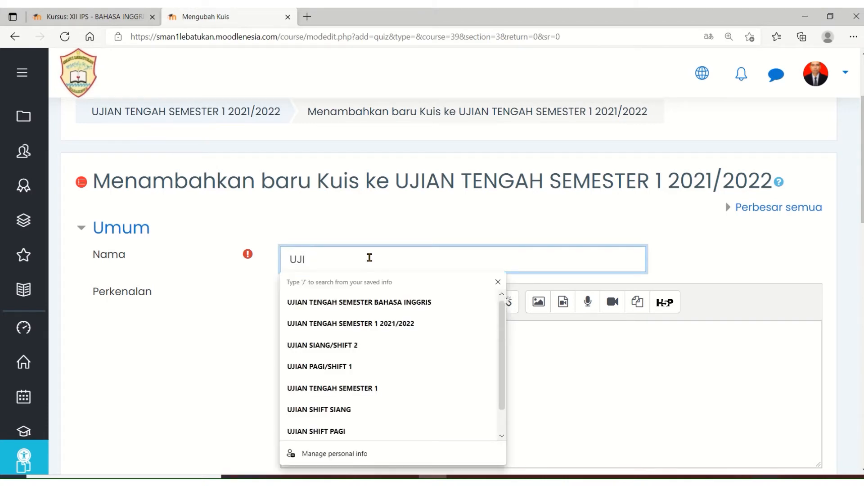
{"action": "type", "text": "A"}
{"action": "type", "text": "N MME"}
{"action": "key", "text": "BackSpace"}
{"action": "key", "text": "BackSpace"}
{"action": "key", "text": "BackSpace"}
{"action": "type", "text": "TENGAH S"}
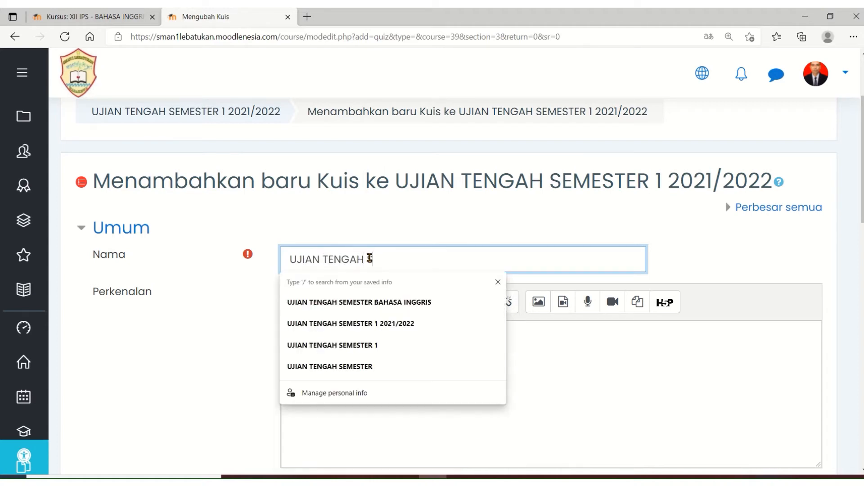
{"action": "type", "text": "EMESTER B"}
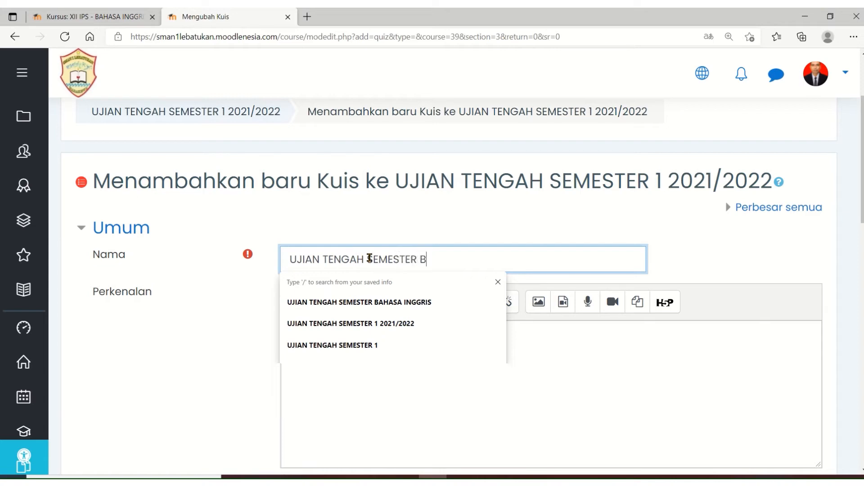
{"action": "type", "text": "AHASA ING"}
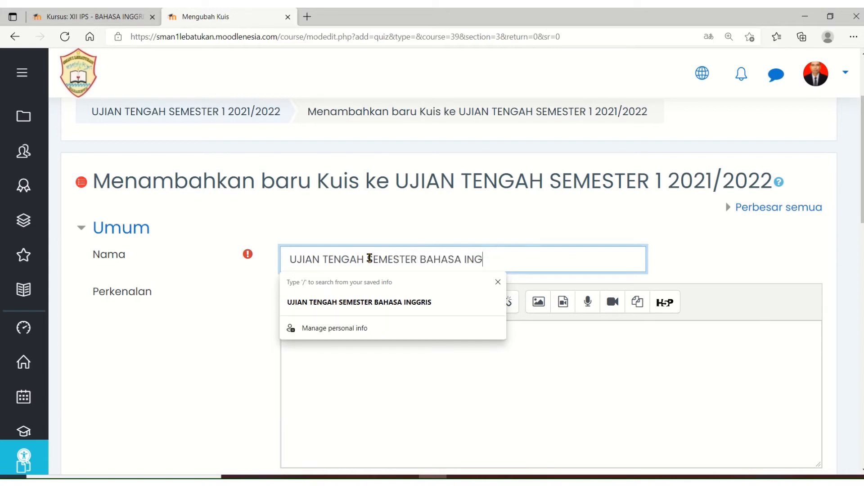
{"action": "key", "text": "BackSpace"}
{"action": "key", "text": "BackSpace"}
{"action": "key", "text": "BackSpace"}
{"action": "type", "text": "& SAS"}
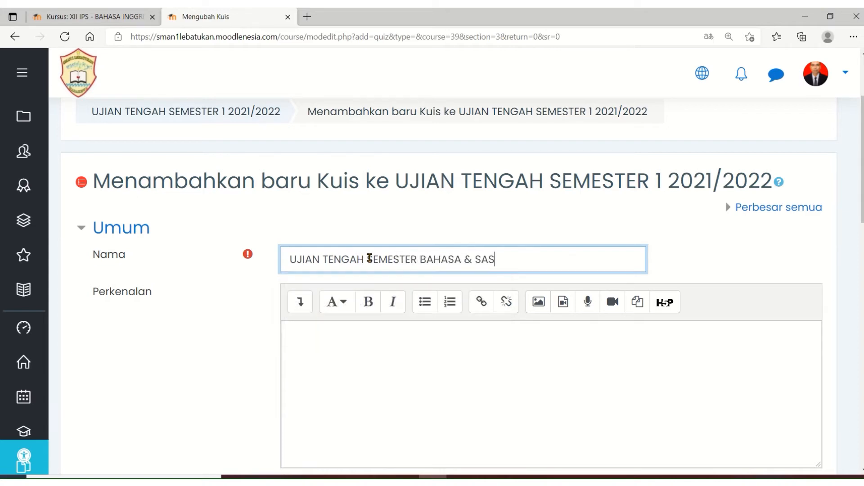
{"action": "type", "text": "TRA INGGRIS"}
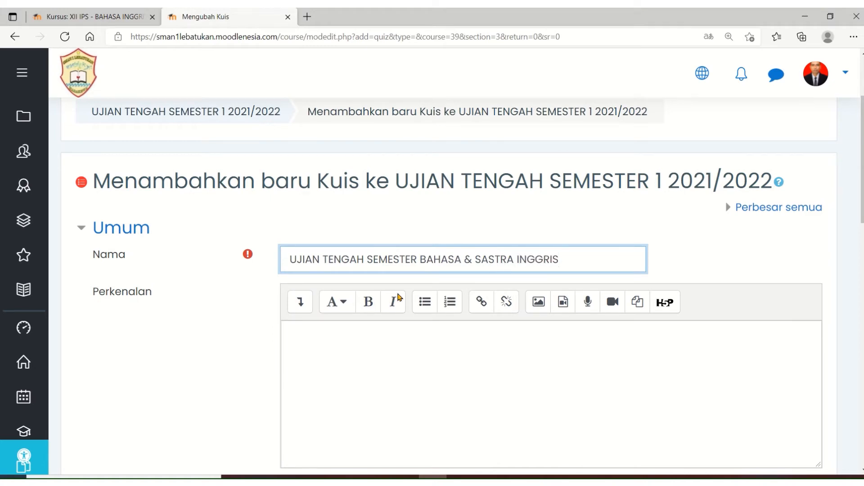
Expand the Timing settings, enable the quiz opening date (Kuis dimulai) and set its day and month to 4 October.
{"action": "scroll", "coordinate": [399, 295], "scroll_direction": "down", "scroll_amount": 5}
{"action": "scroll", "coordinate": [399, 278], "scroll_direction": "up", "scroll_amount": 3}
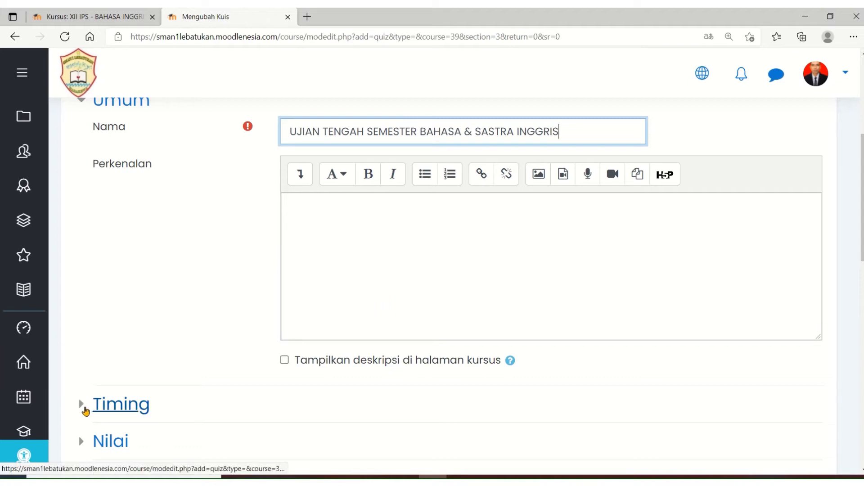
{"action": "left_click", "coordinate": [83, 409]}
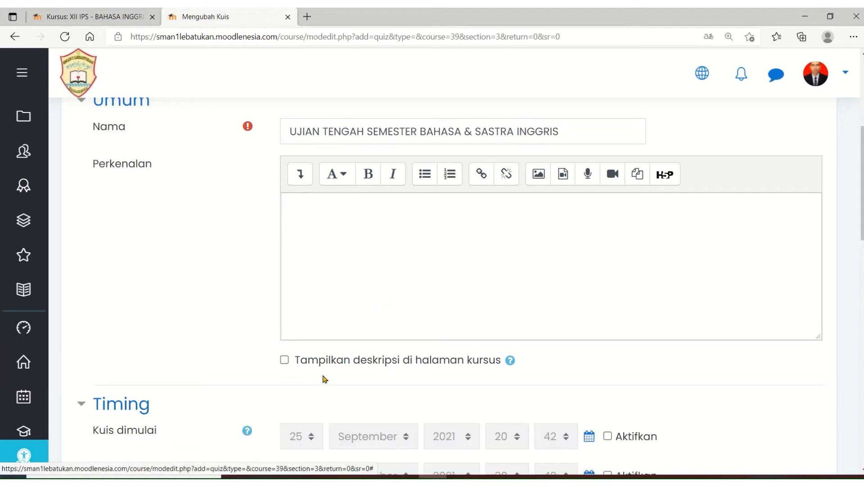
{"action": "scroll", "coordinate": [390, 350], "scroll_direction": "down", "scroll_amount": 3}
{"action": "scroll", "coordinate": [390, 350], "scroll_direction": "down", "scroll_amount": 2}
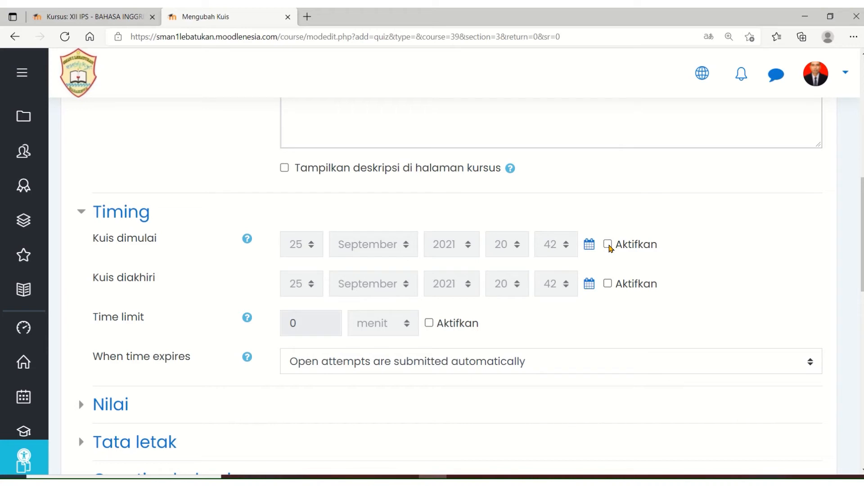
{"action": "left_click", "coordinate": [609, 246]}
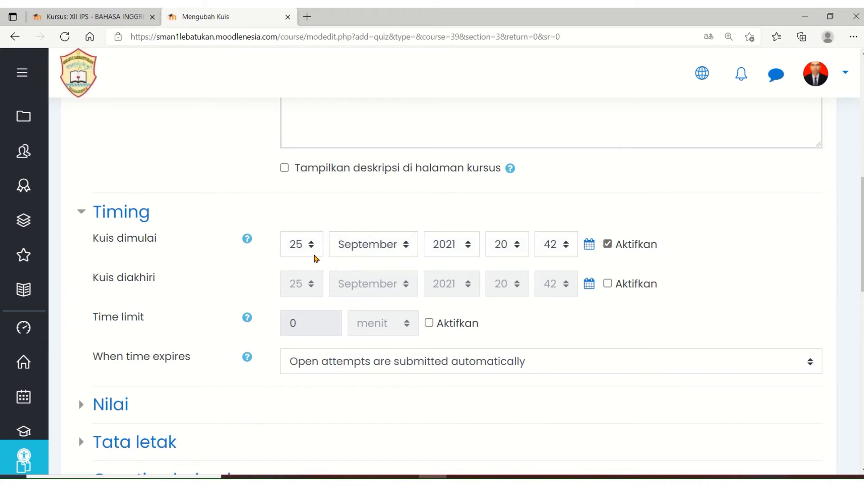
{"action": "left_click", "coordinate": [297, 245]}
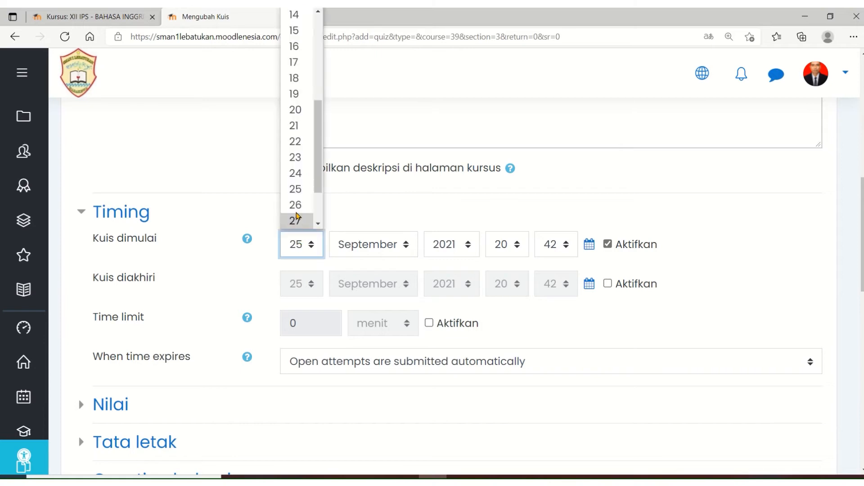
{"action": "scroll", "coordinate": [294, 198], "scroll_direction": "up", "scroll_amount": 3}
{"action": "scroll", "coordinate": [293, 189], "scroll_direction": "up", "scroll_amount": 2}
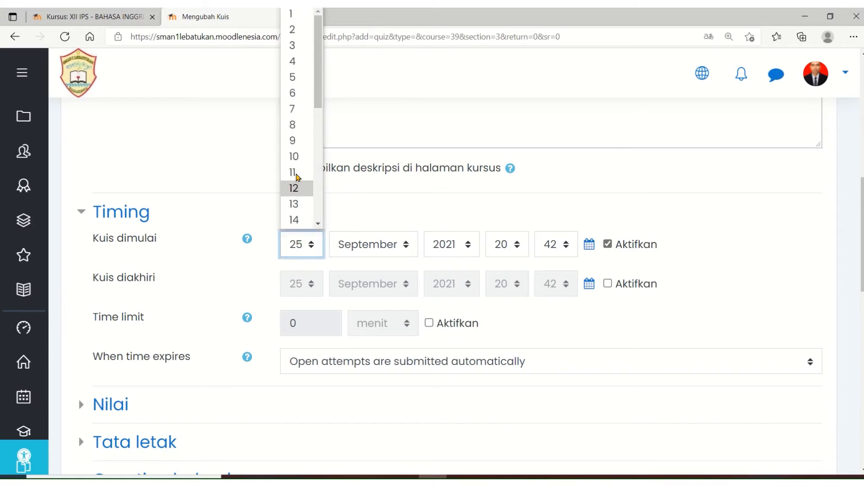
{"action": "left_click", "coordinate": [292, 63]}
{"action": "left_click", "coordinate": [406, 246]}
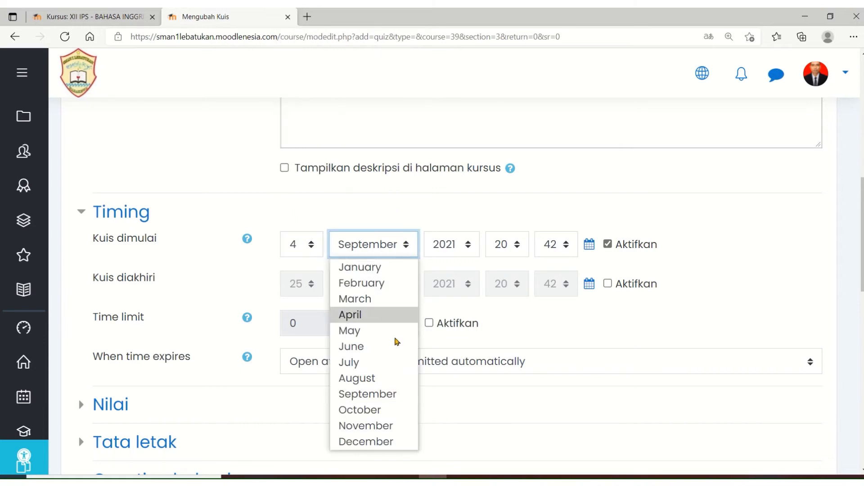
{"action": "left_click", "coordinate": [389, 410]}
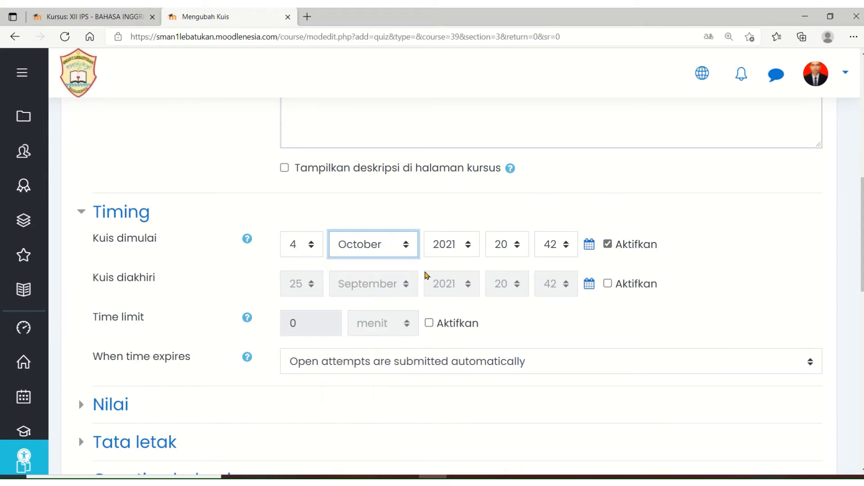
Set the quiz opening time (Kuis dimulai) to 07:15.
{"action": "left_click", "coordinate": [512, 245]}
{"action": "scroll", "coordinate": [512, 148], "scroll_direction": "up", "scroll_amount": 2}
{"action": "scroll", "coordinate": [512, 149], "scroll_direction": "up", "scroll_amount": 1}
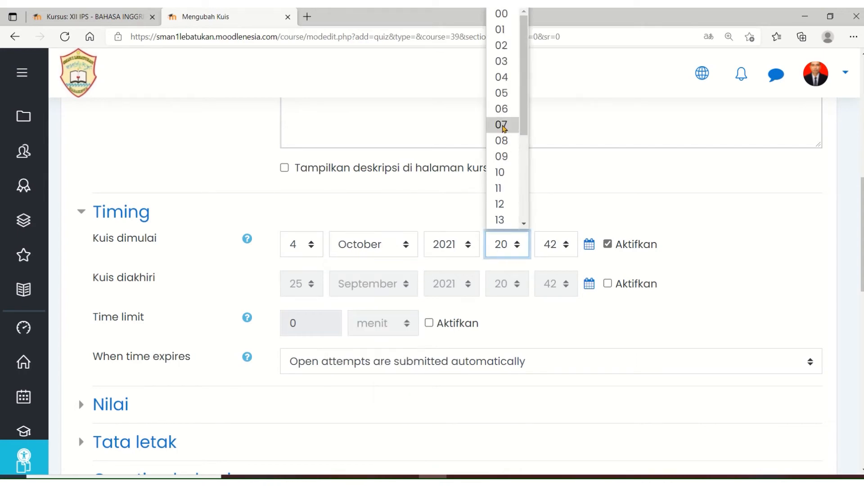
{"action": "left_click", "coordinate": [570, 252]}
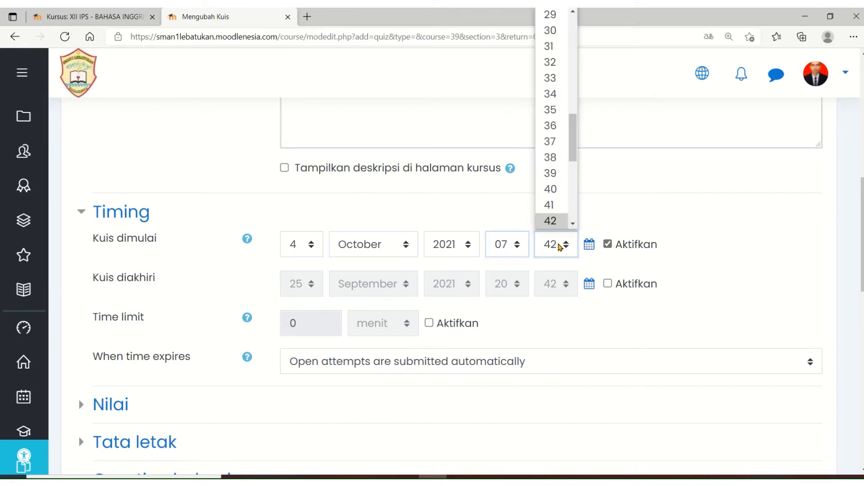
{"action": "scroll", "coordinate": [554, 154], "scroll_direction": "up", "scroll_amount": 4}
{"action": "scroll", "coordinate": [558, 154], "scroll_direction": "up", "scroll_amount": 6}
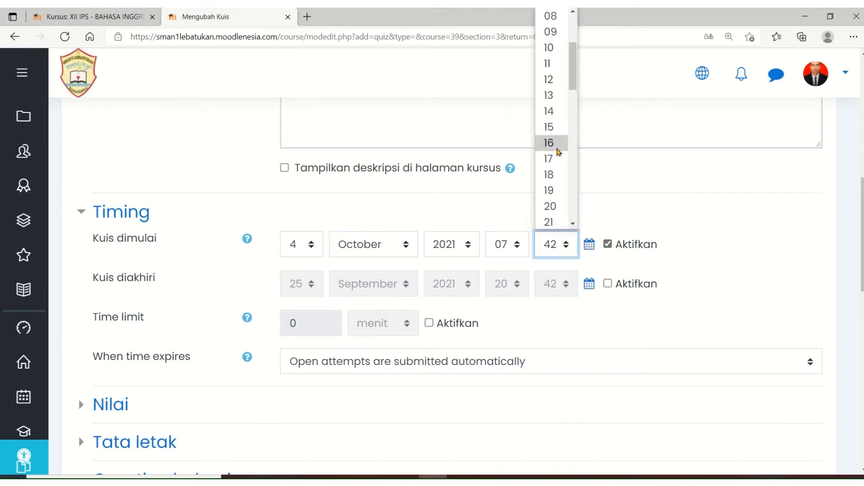
{"action": "scroll", "coordinate": [563, 180], "scroll_direction": "down", "scroll_amount": 1}
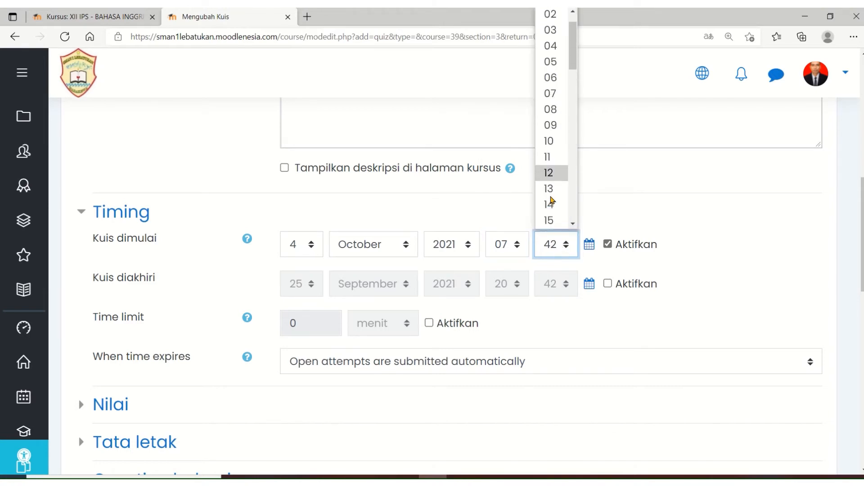
{"action": "left_click", "coordinate": [550, 219]}
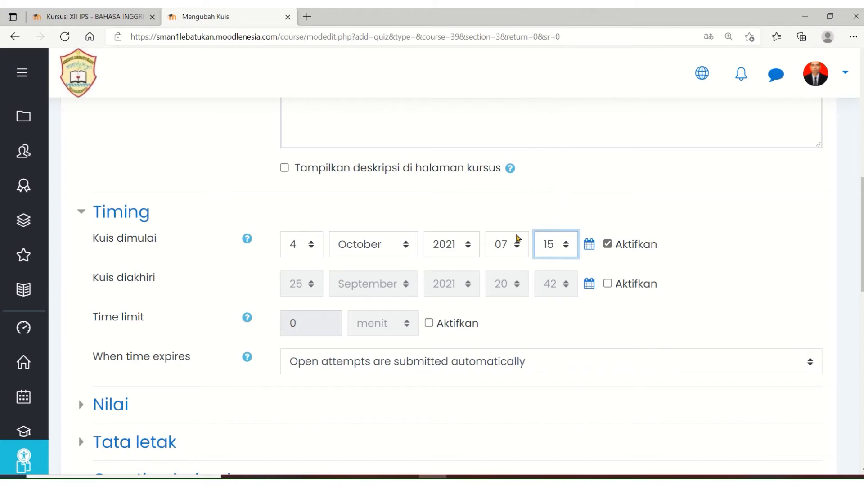
Enable the quiz closing date (Kuis diakhiri) and set its day and month to 4 October.
{"action": "left_click", "coordinate": [608, 283]}
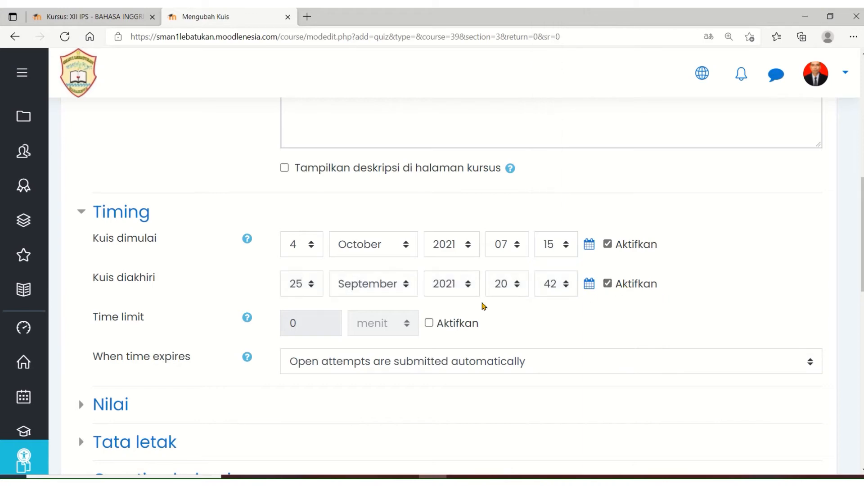
{"action": "left_click", "coordinate": [309, 286]}
{"action": "scroll", "coordinate": [304, 156], "scroll_direction": "up", "scroll_amount": 1}
{"action": "scroll", "coordinate": [303, 156], "scroll_direction": "up", "scroll_amount": 2}
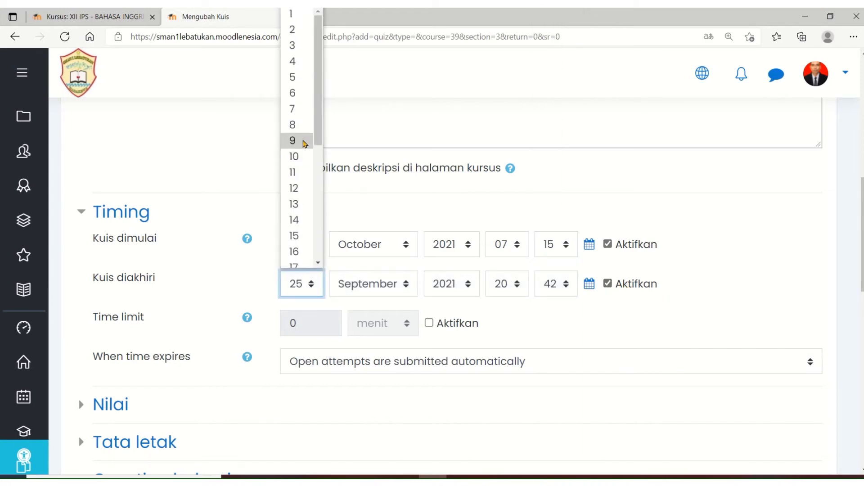
{"action": "left_click", "coordinate": [295, 59]}
{"action": "left_click", "coordinate": [401, 285]}
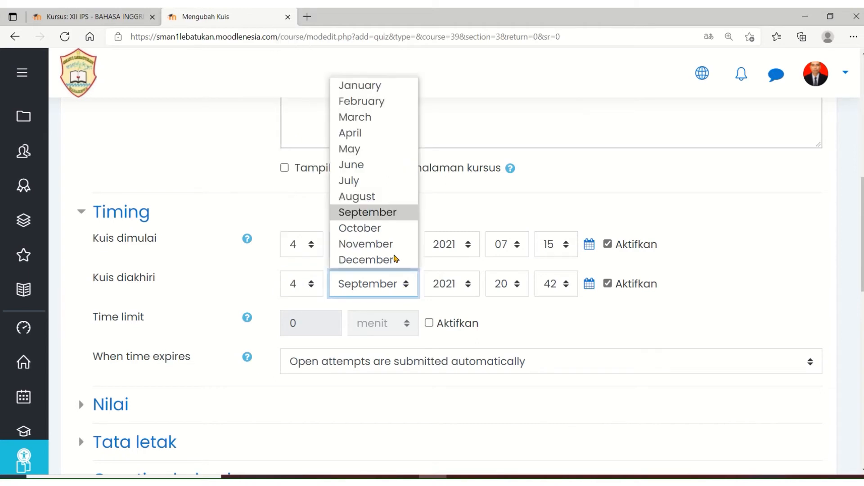
{"action": "left_click", "coordinate": [386, 228]}
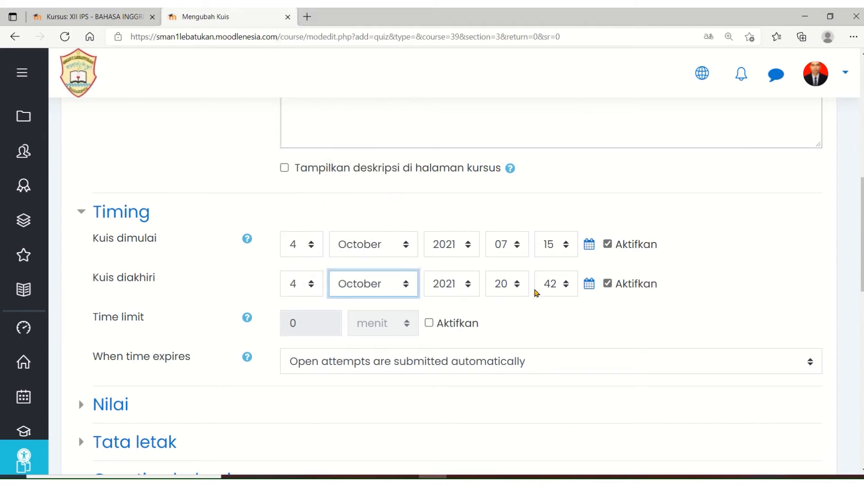
Set the quiz closing time (Kuis diakhiri) to 08:30.
{"action": "left_click", "coordinate": [518, 285]}
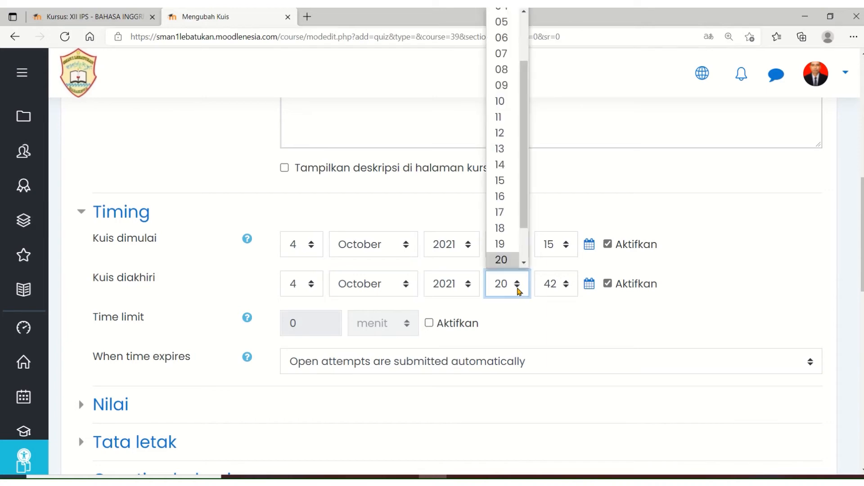
{"action": "scroll", "coordinate": [501, 198], "scroll_direction": "up", "scroll_amount": 2}
{"action": "left_click", "coordinate": [500, 141]}
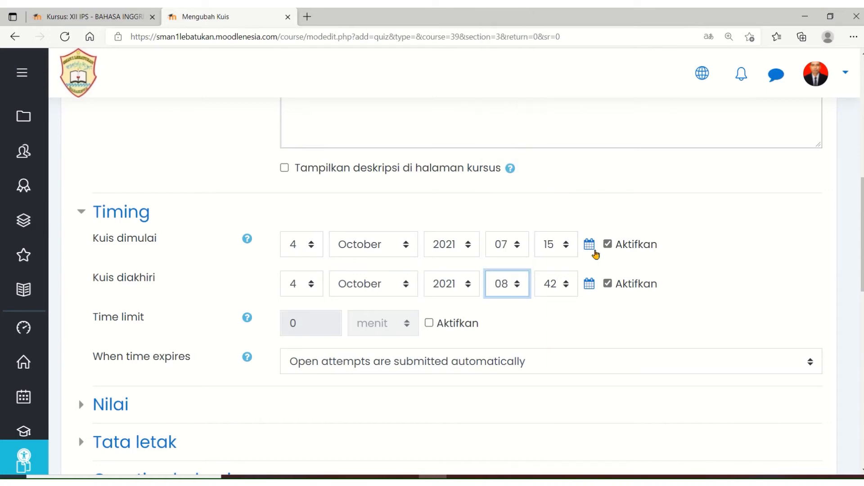
{"action": "left_click", "coordinate": [558, 284]}
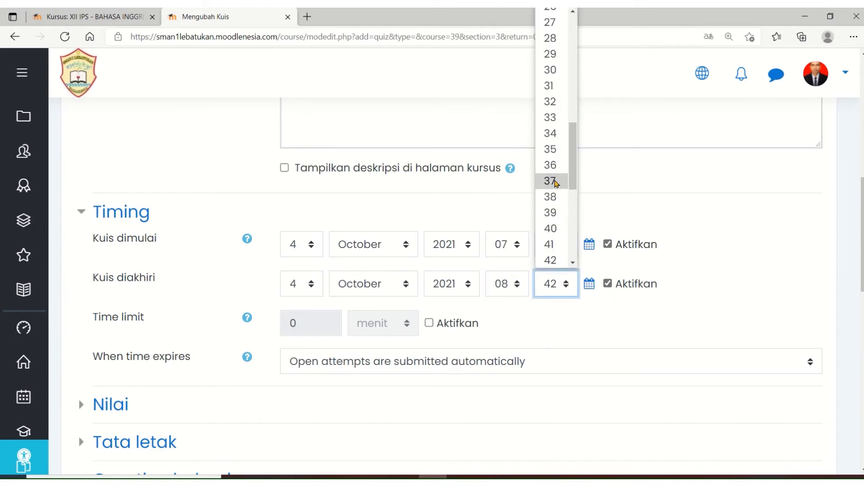
{"action": "scroll", "coordinate": [551, 176], "scroll_direction": "up", "scroll_amount": 2}
{"action": "left_click", "coordinate": [553, 149]}
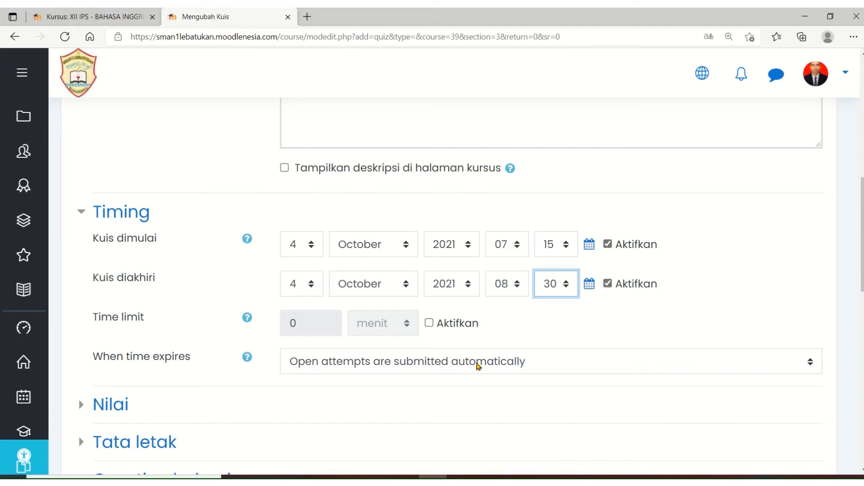
Expand the Nilai settings and set the passing grade (Nilai untuk lulus) to 7,5.
{"action": "scroll", "coordinate": [480, 367], "scroll_direction": "down", "scroll_amount": 3}
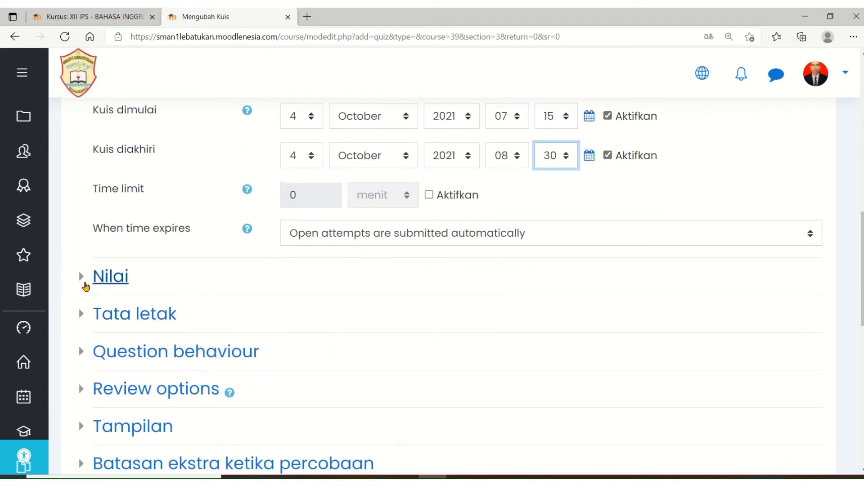
{"action": "left_click", "coordinate": [83, 285]}
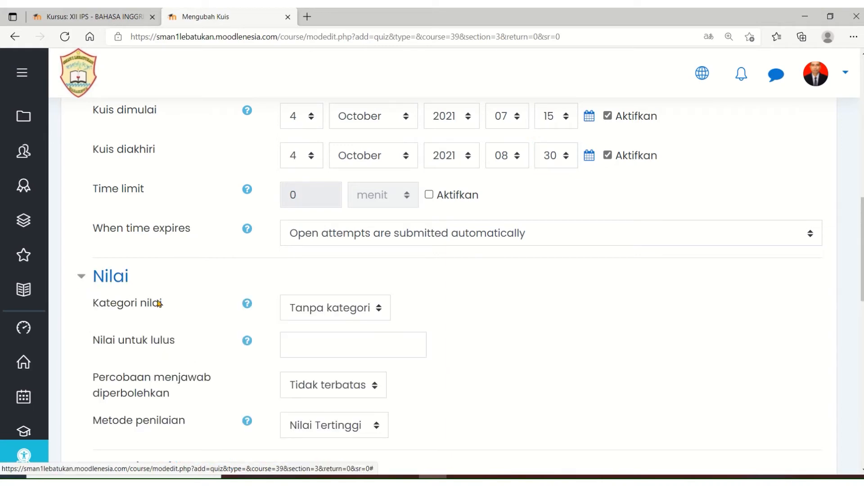
{"action": "left_click", "coordinate": [308, 350]}
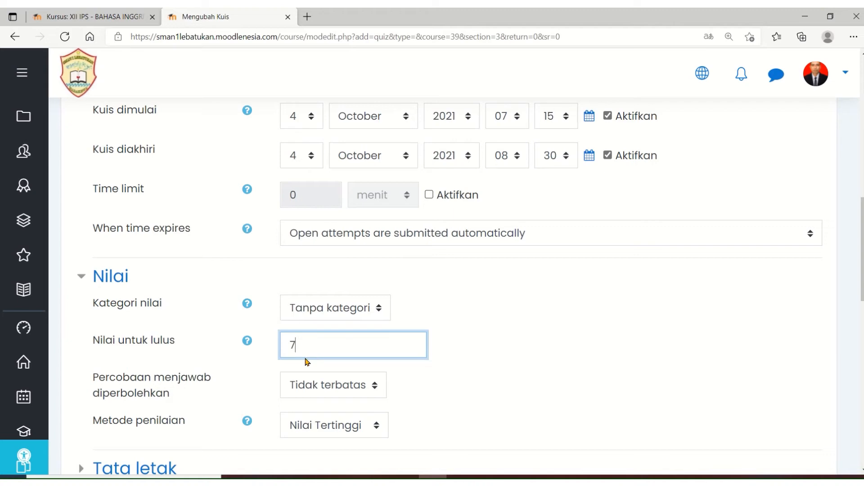
{"action": "type", "text": "7,5"}
Limit the number of allowed quiz attempts (Percobaan menjawab diperbolehkan) to 1.
{"action": "scroll", "coordinate": [309, 363], "scroll_direction": "down", "scroll_amount": 2}
{"action": "scroll", "coordinate": [314, 358], "scroll_direction": "down", "scroll_amount": 2}
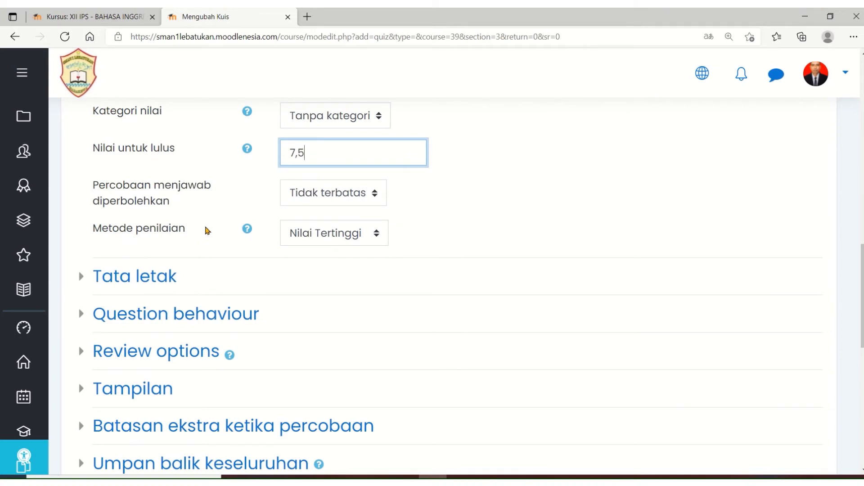
{"action": "left_click", "coordinate": [315, 198]}
{"action": "left_click", "coordinate": [318, 231]}
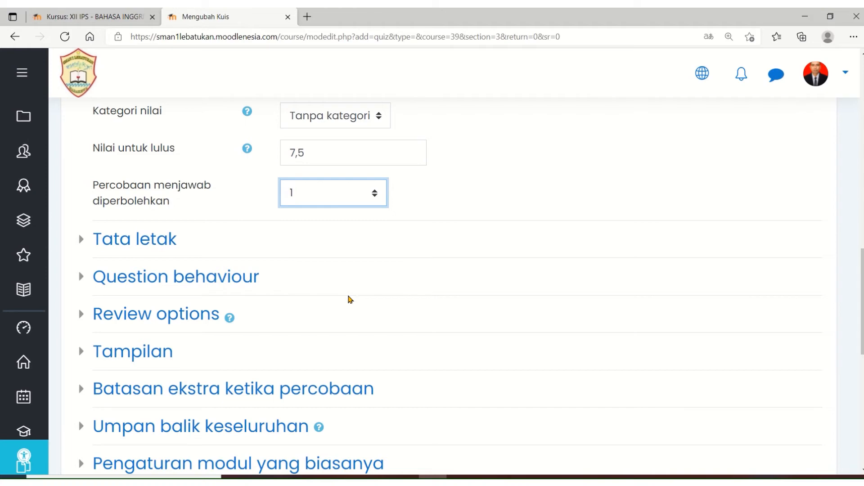
{"action": "scroll", "coordinate": [350, 300], "scroll_direction": "down", "scroll_amount": 3}
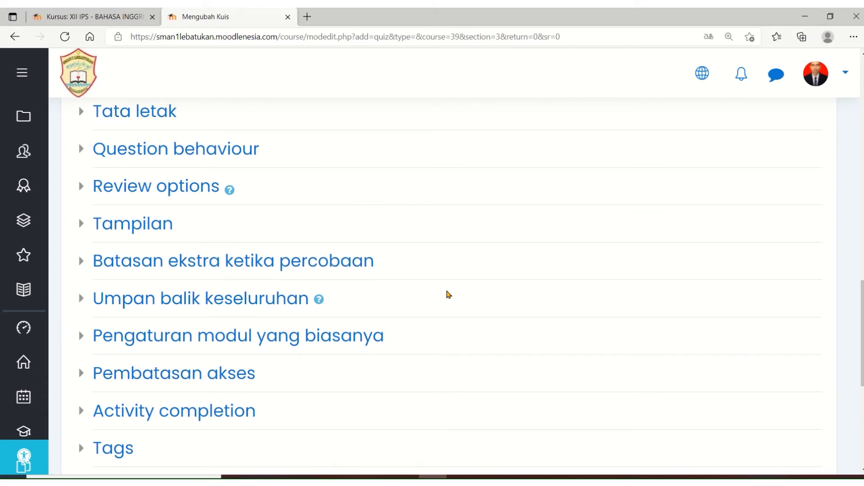
Add a Group access restriction (Pembatasan akses) limiting the quiz to UJIAN PAGI/SHIFT 1, and save back to the course.
{"action": "scroll", "coordinate": [368, 192], "scroll_direction": "down", "scroll_amount": 3}
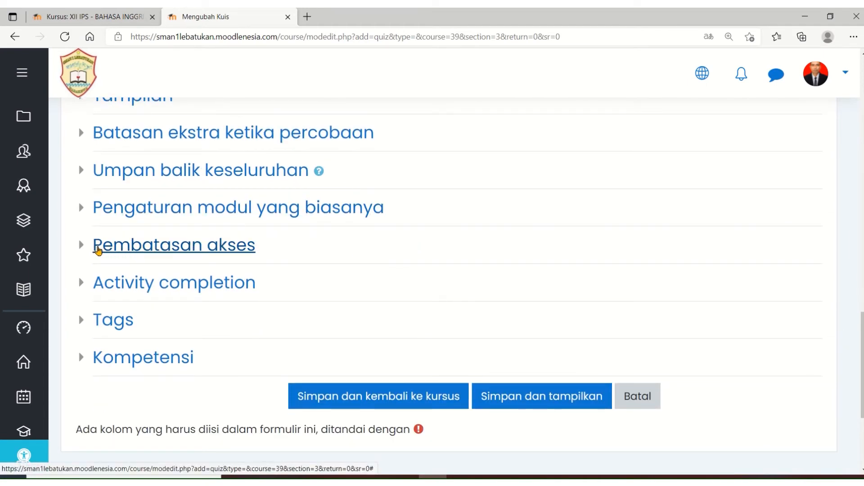
{"action": "left_click", "coordinate": [98, 250]}
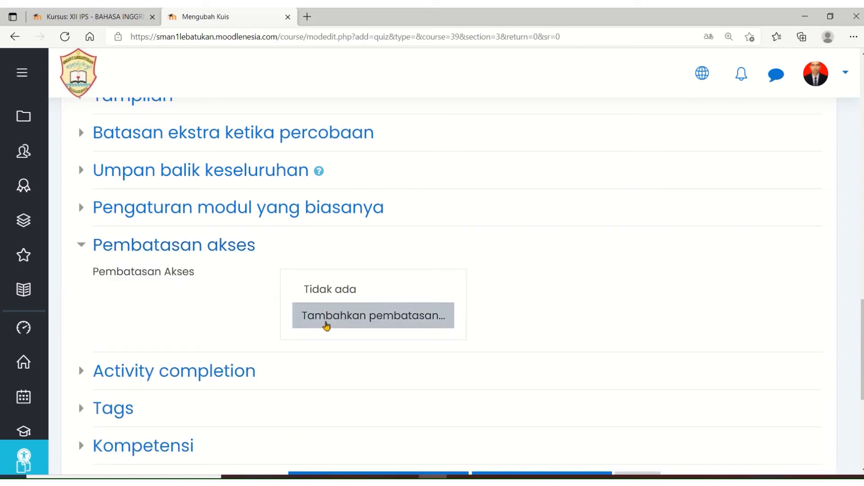
{"action": "left_click", "coordinate": [321, 320]}
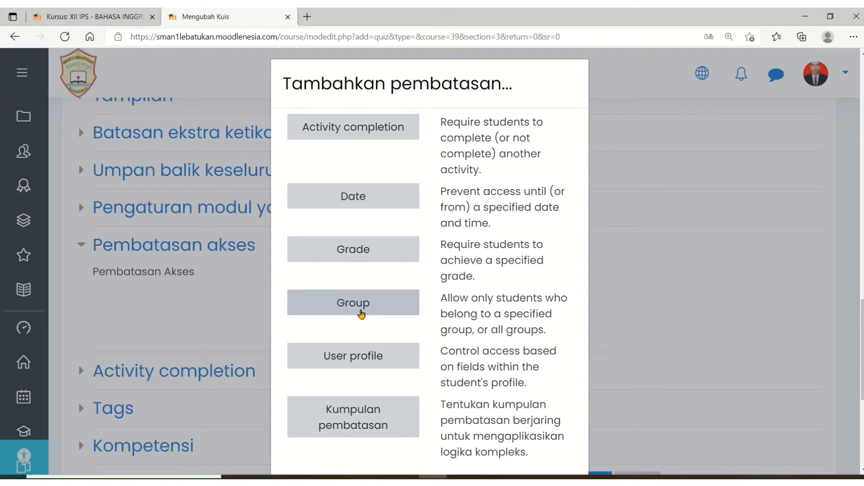
{"action": "left_click", "coordinate": [362, 311]}
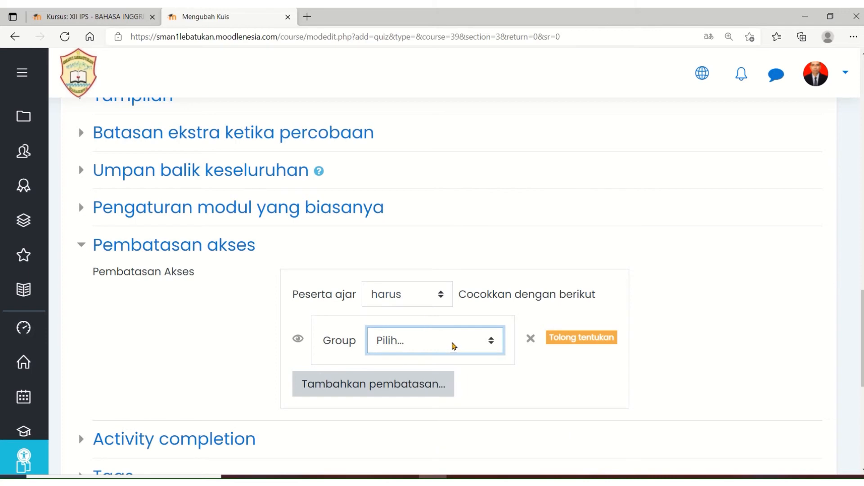
{"action": "left_click", "coordinate": [471, 347]}
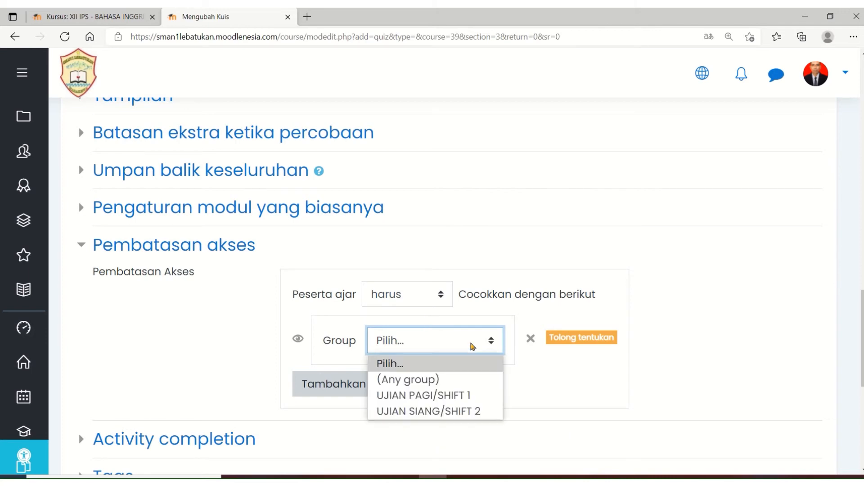
{"action": "left_click", "coordinate": [474, 396]}
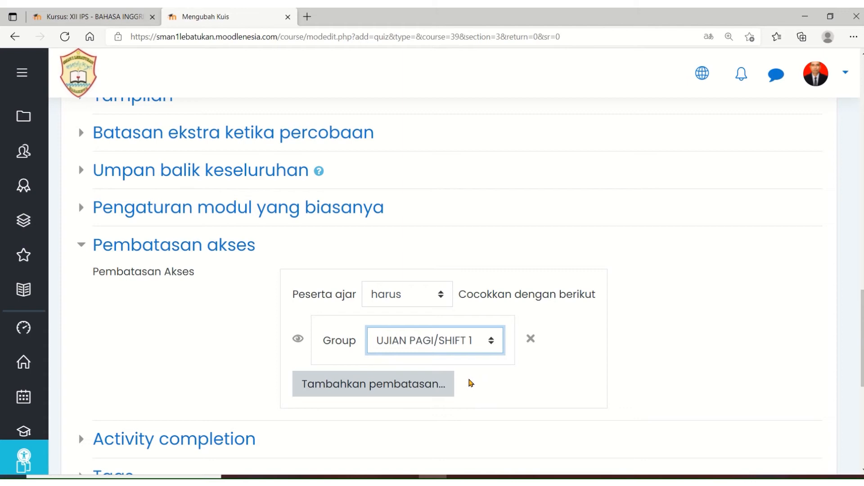
{"action": "scroll", "coordinate": [471, 383], "scroll_direction": "down", "scroll_amount": 3}
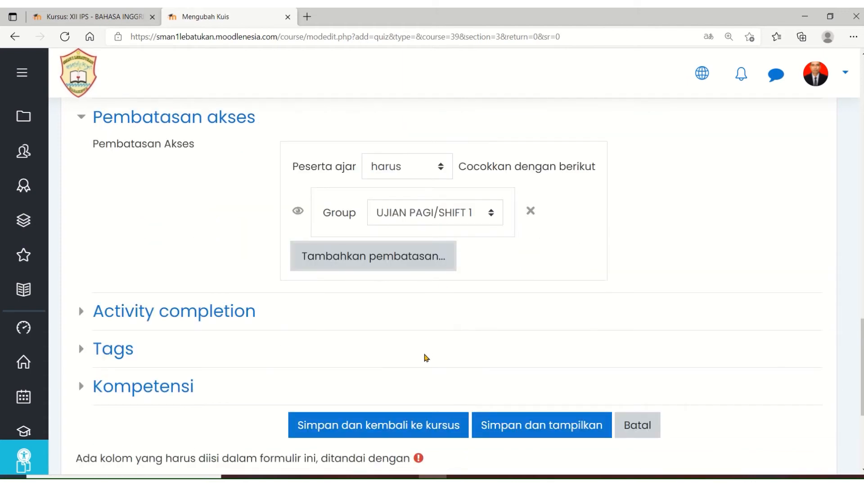
{"action": "scroll", "coordinate": [426, 358], "scroll_direction": "down", "scroll_amount": 2}
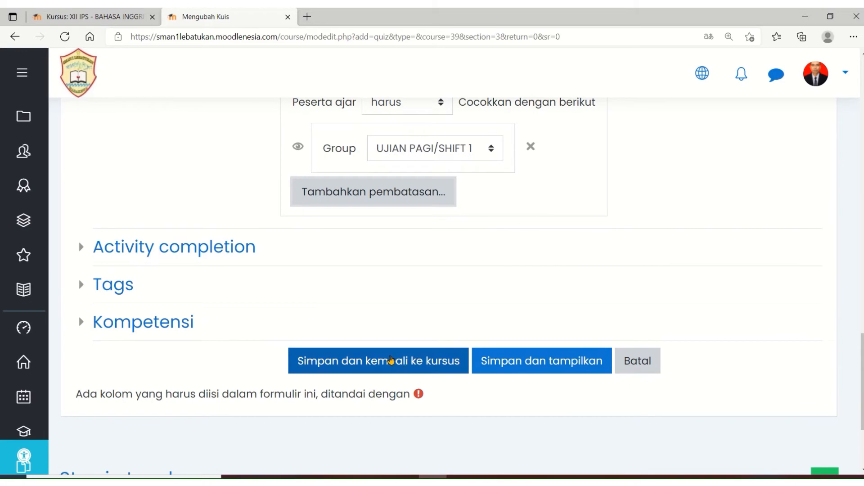
{"action": "left_click", "coordinate": [390, 360]}
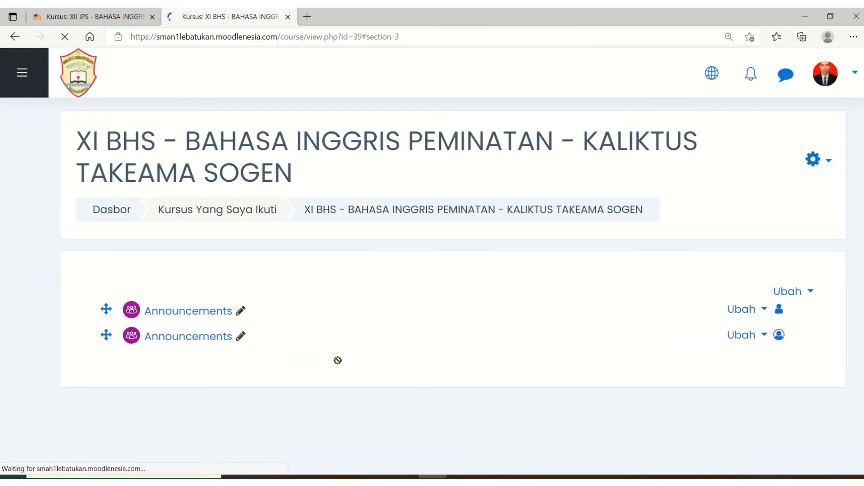
Reopen the settings of the UJIAN TENGAH SEMESTER BAHASA & SASTRA INGGRIS quiz and add a Date access restriction.
{"action": "scroll", "coordinate": [339, 360], "scroll_direction": "down", "scroll_amount": 2}
{"action": "scroll", "coordinate": [370, 356], "scroll_direction": "up", "scroll_amount": 4}
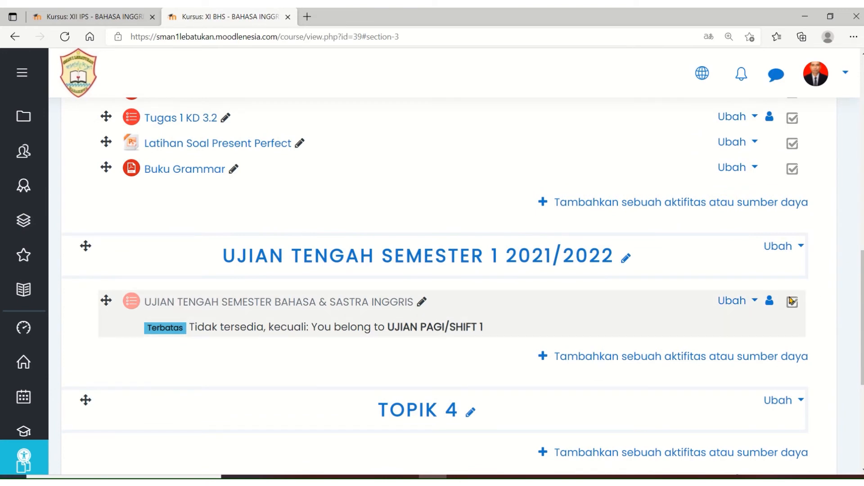
{"action": "left_click", "coordinate": [755, 301]}
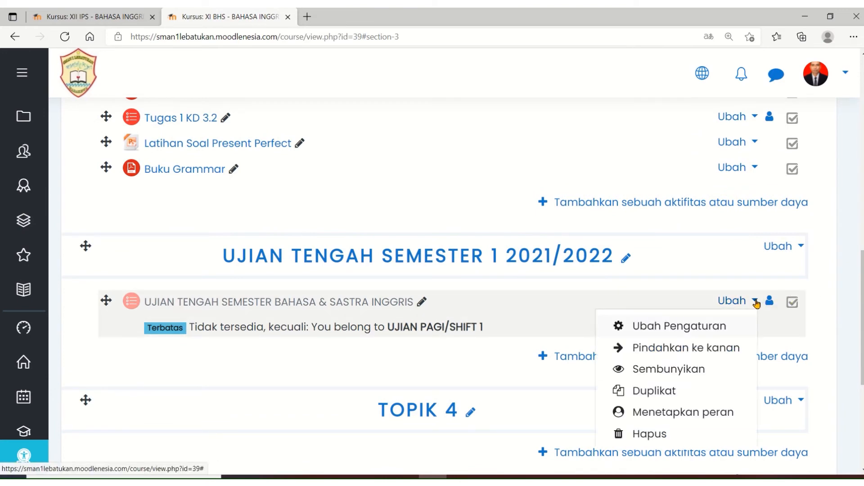
{"action": "left_click", "coordinate": [716, 327]}
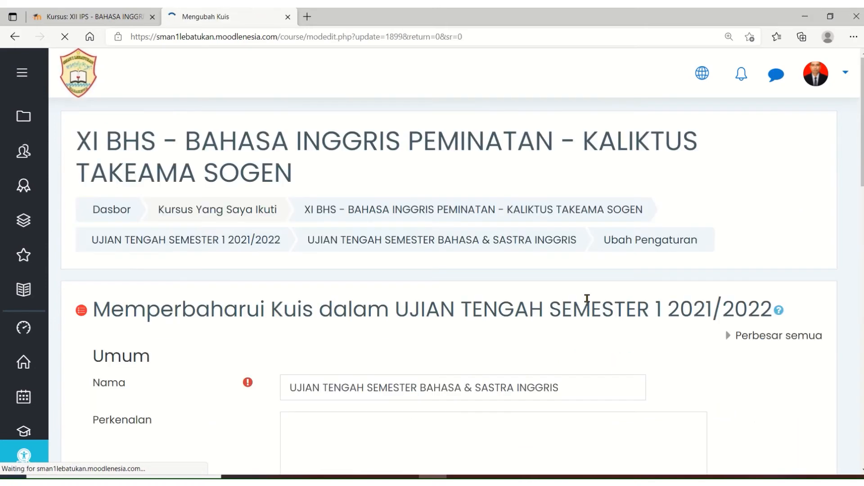
{"action": "scroll", "coordinate": [587, 298], "scroll_direction": "down", "scroll_amount": 5}
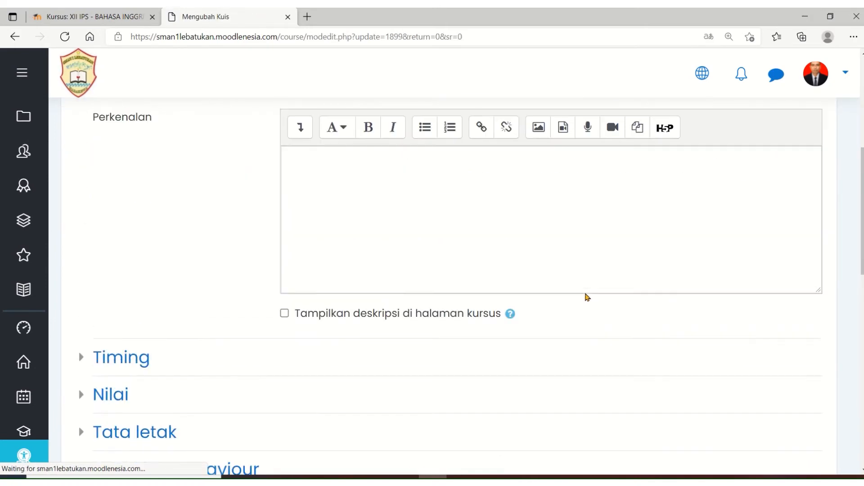
{"action": "scroll", "coordinate": [584, 299], "scroll_direction": "down", "scroll_amount": 10}
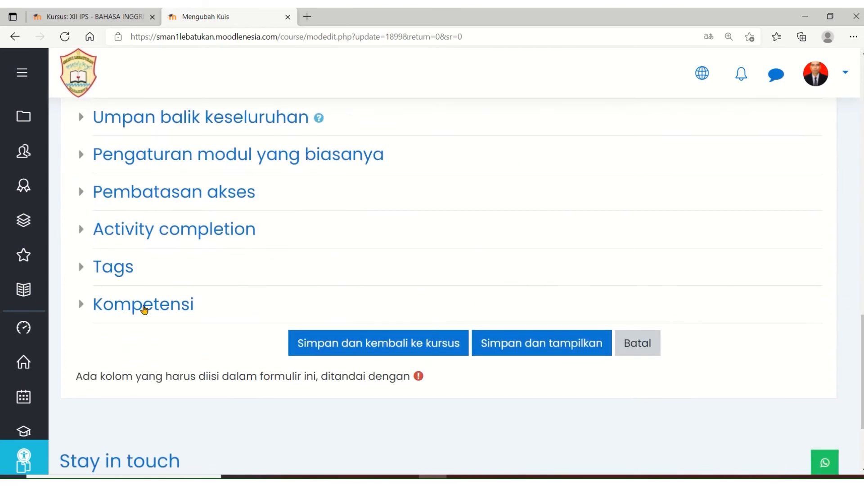
{"action": "left_click", "coordinate": [88, 193]}
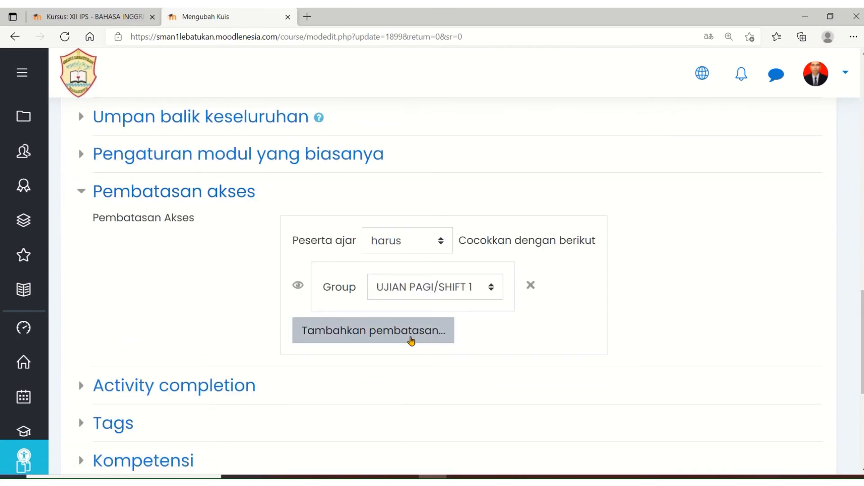
{"action": "left_click", "coordinate": [411, 340]}
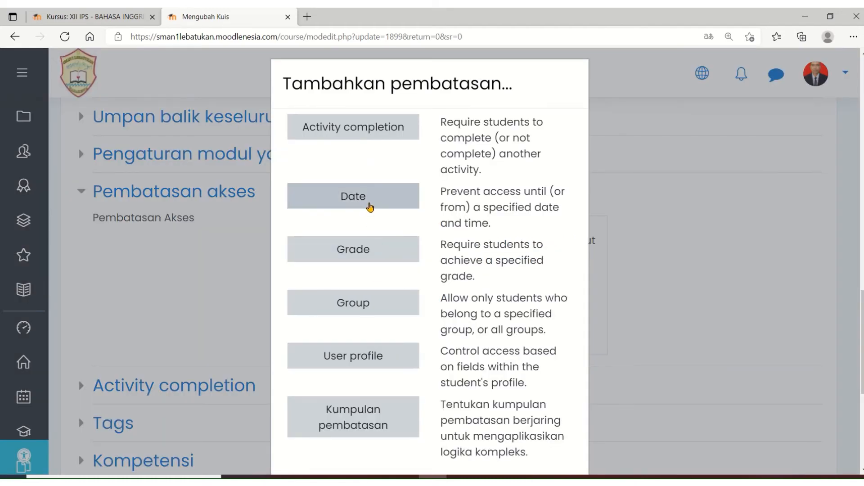
{"action": "left_click", "coordinate": [370, 206]}
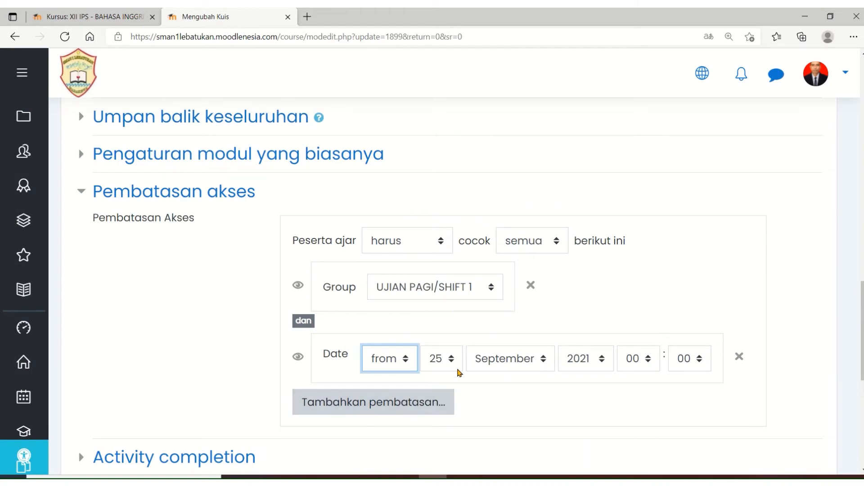
Set the day and month of the Date access restriction to 4 October.
{"action": "scroll", "coordinate": [466, 384], "scroll_direction": "down", "scroll_amount": 1}
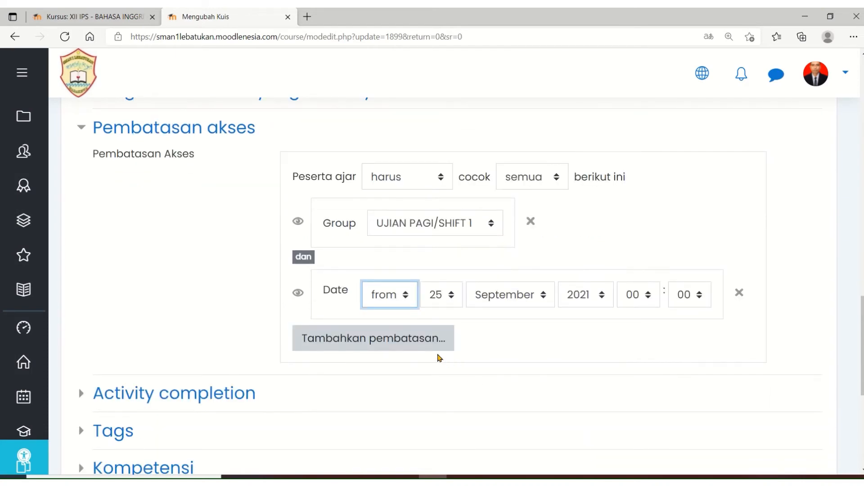
{"action": "left_click", "coordinate": [449, 295]}
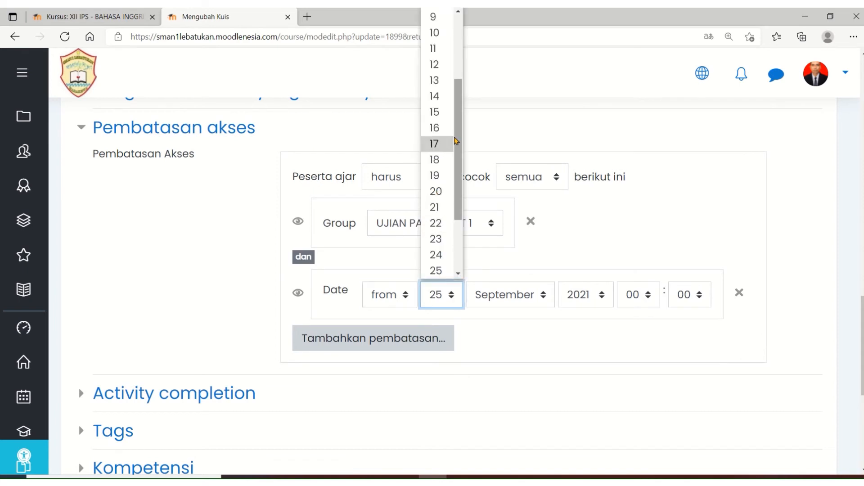
{"action": "scroll", "coordinate": [450, 135], "scroll_direction": "up", "scroll_amount": 3}
{"action": "left_click", "coordinate": [434, 60]}
{"action": "left_click", "coordinate": [495, 295]}
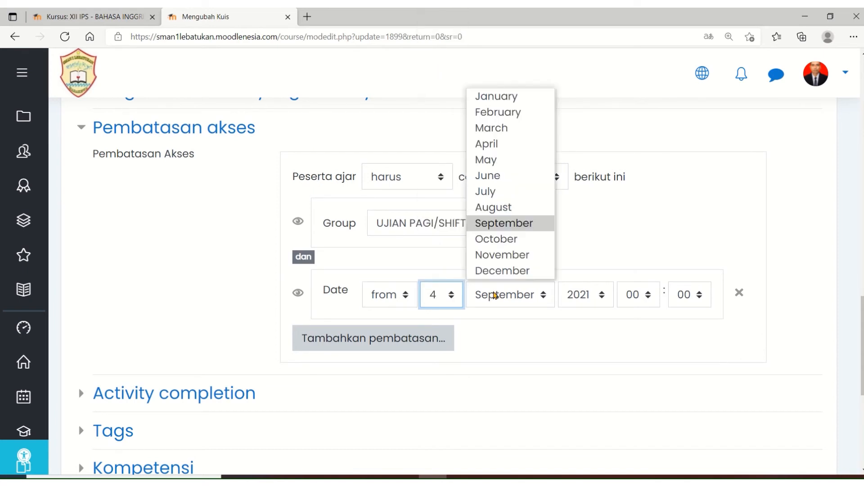
{"action": "left_click", "coordinate": [524, 241]}
Set the Date restriction's start time to 07:15 and save the quiz, returning to the course.
{"action": "left_click", "coordinate": [646, 299]}
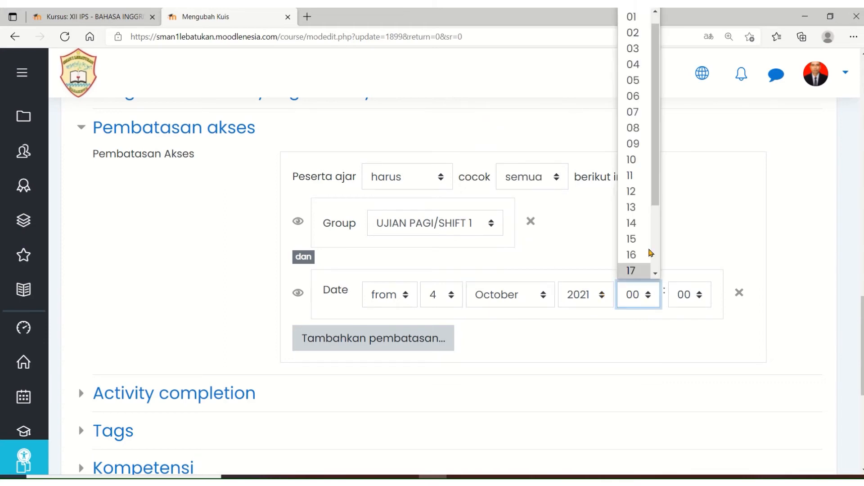
{"action": "left_click", "coordinate": [630, 112]}
{"action": "left_click", "coordinate": [697, 294]}
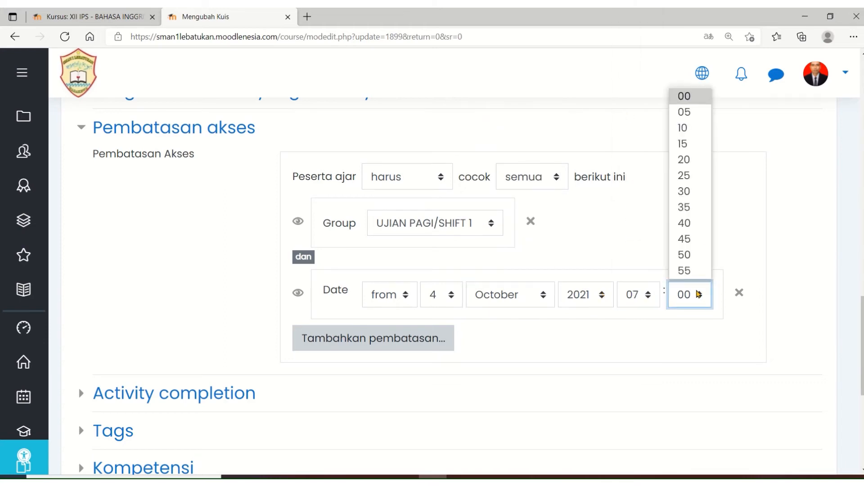
{"action": "left_click", "coordinate": [688, 144]}
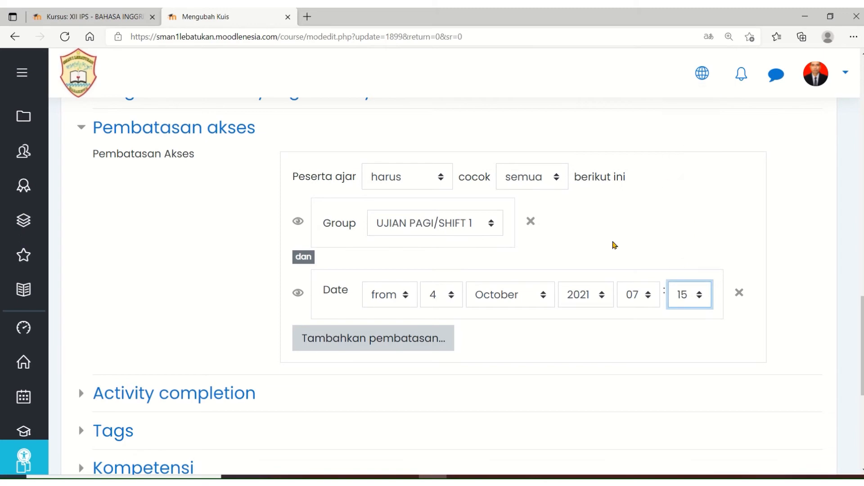
{"action": "scroll", "coordinate": [587, 358], "scroll_direction": "down", "scroll_amount": 3}
{"action": "left_click", "coordinate": [385, 382]}
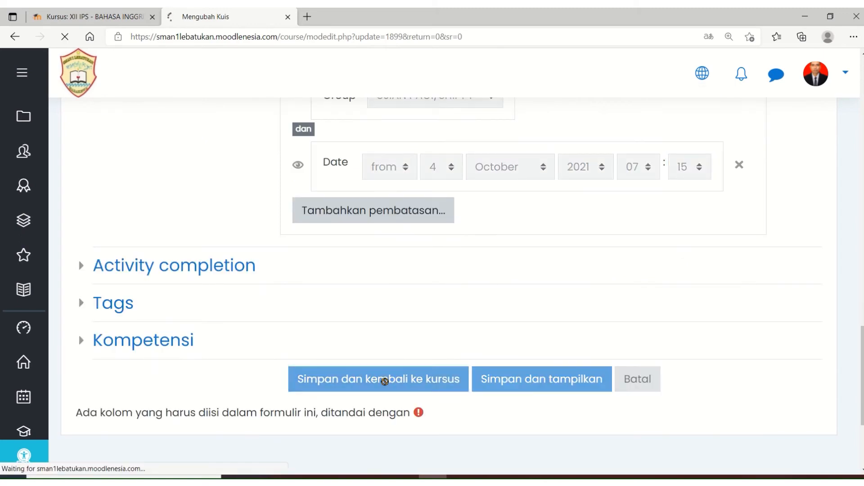
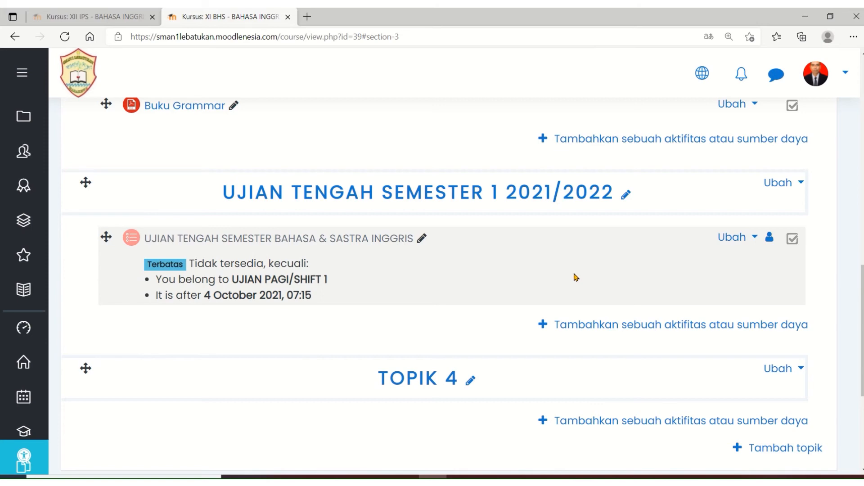
Start a backup of the XI BHS course, keeping the default initial settings, and proceed to Schema settings.
{"action": "scroll", "coordinate": [576, 277], "scroll_direction": "up", "scroll_amount": 10}
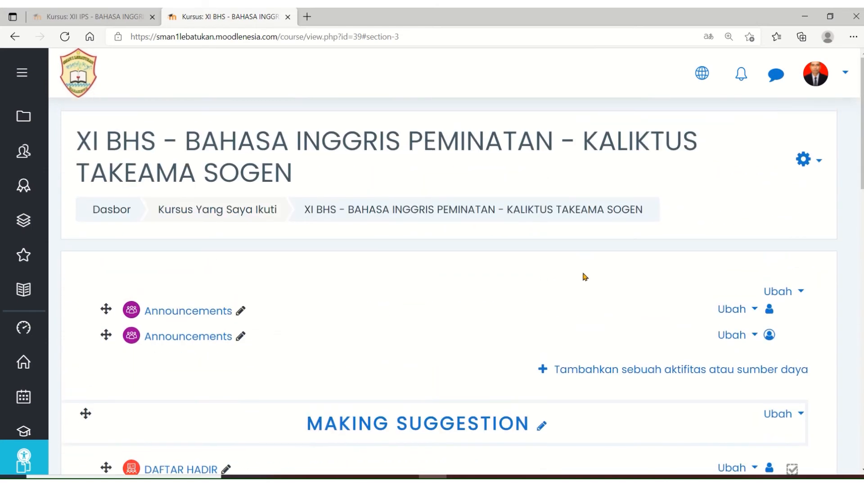
{"action": "left_click", "coordinate": [822, 162]}
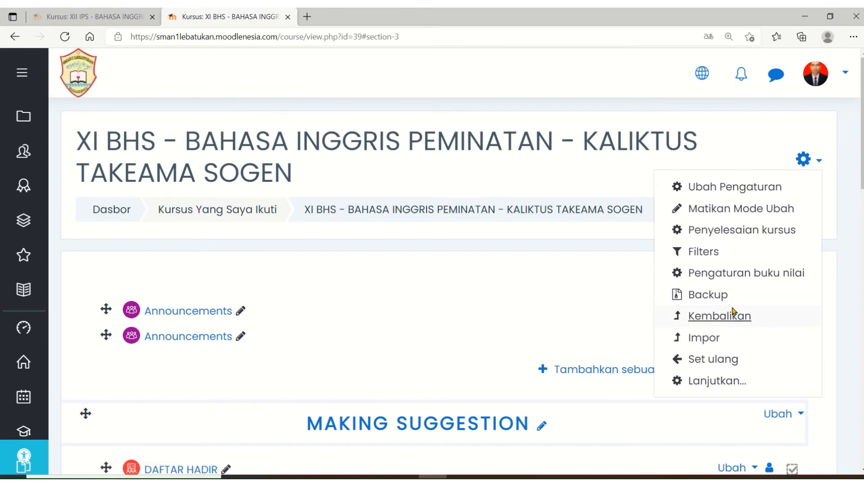
{"action": "left_click", "coordinate": [720, 294]}
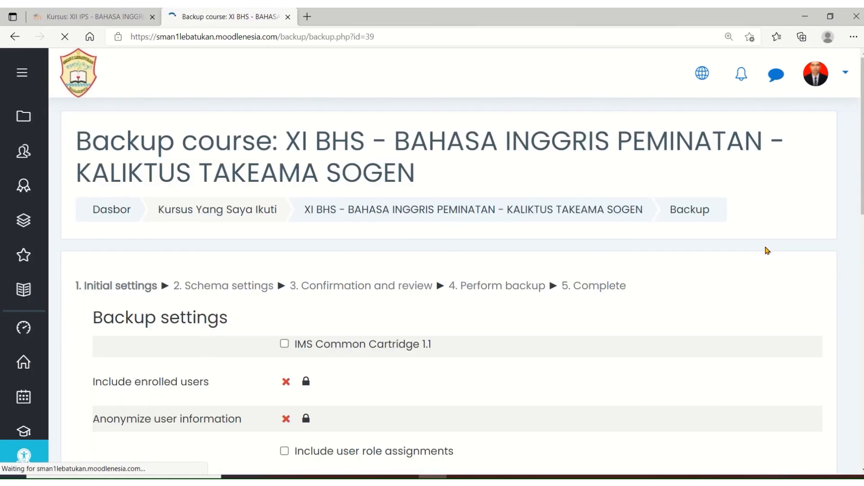
{"action": "scroll", "coordinate": [768, 251], "scroll_direction": "down", "scroll_amount": 10}
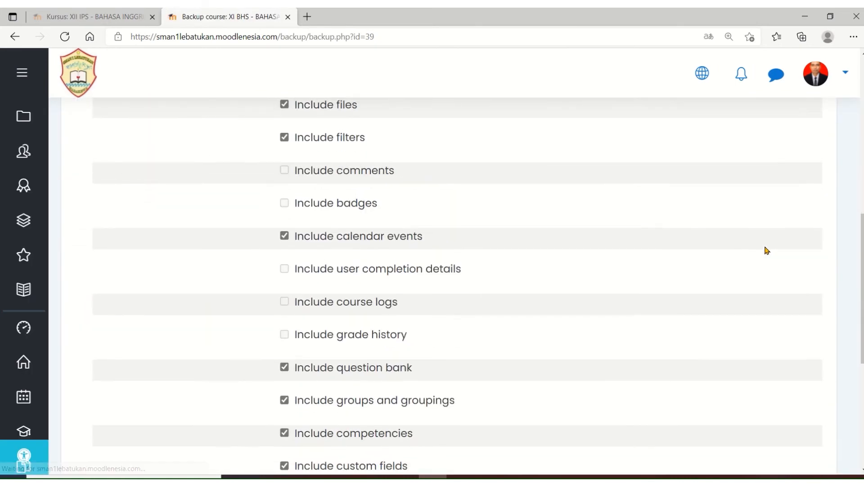
{"action": "scroll", "coordinate": [767, 251], "scroll_direction": "down", "scroll_amount": 10}
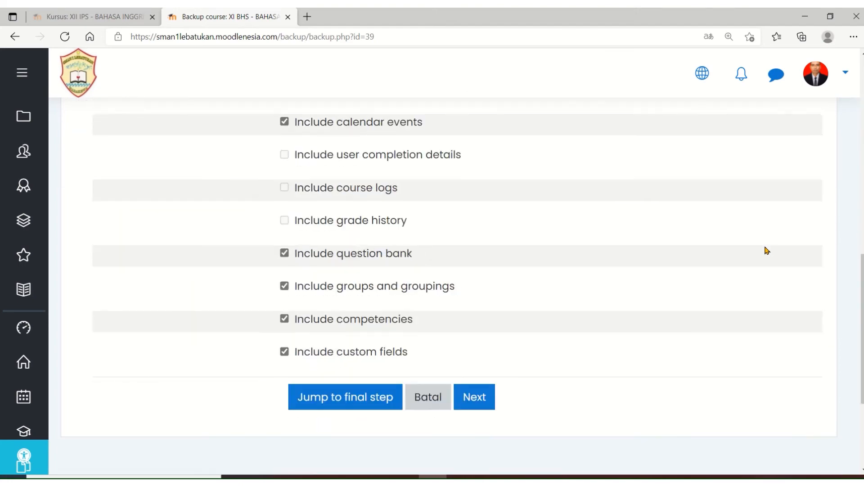
{"action": "scroll", "coordinate": [767, 251], "scroll_direction": "down", "scroll_amount": 3}
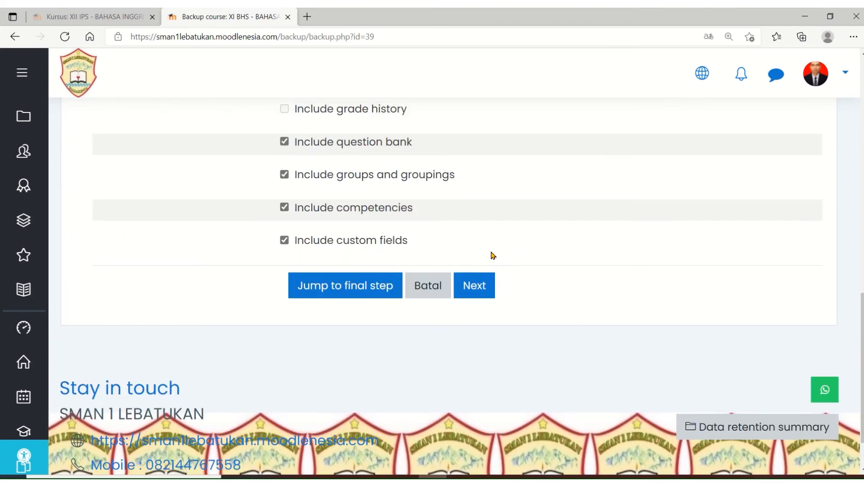
{"action": "left_click", "coordinate": [473, 288]}
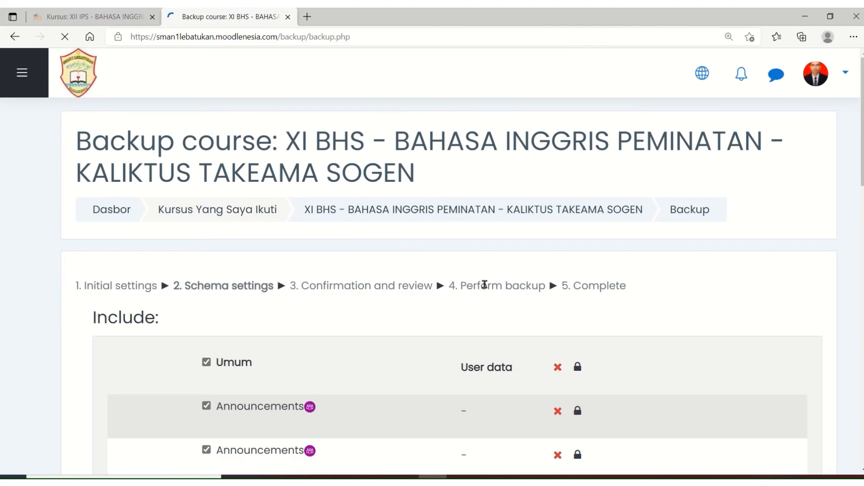
Exclude the Umum, MAKING SUGGESTION and PRESENT PERFECT TENSE sections from the course backup.
{"action": "scroll", "coordinate": [652, 278], "scroll_direction": "down", "scroll_amount": 7}
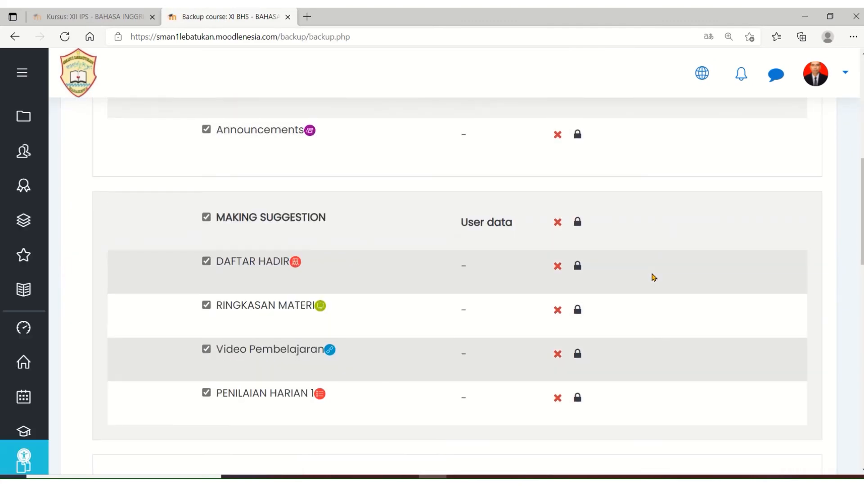
{"action": "scroll", "coordinate": [654, 277], "scroll_direction": "down", "scroll_amount": 5}
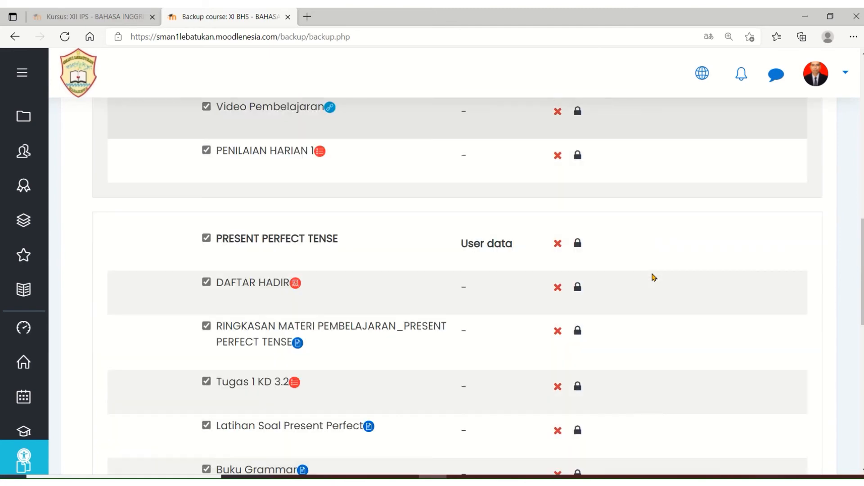
{"action": "scroll", "coordinate": [654, 278], "scroll_direction": "down", "scroll_amount": 2}
{"action": "scroll", "coordinate": [654, 277], "scroll_direction": "up", "scroll_amount": 15}
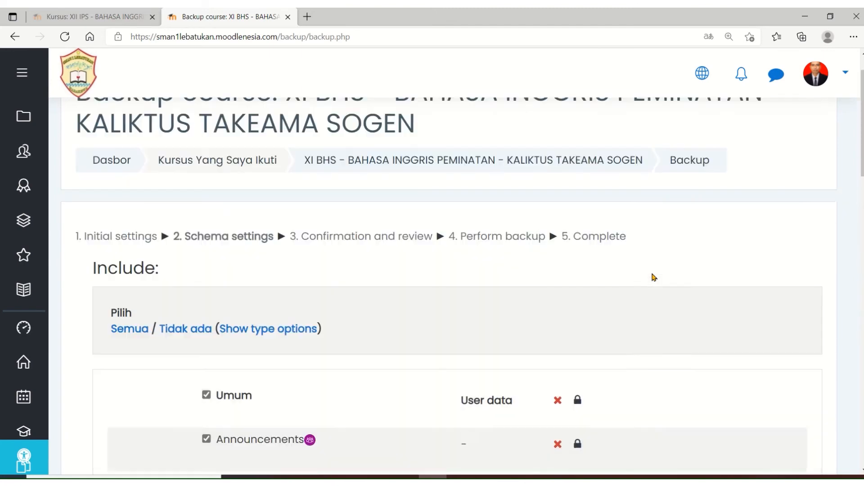
{"action": "scroll", "coordinate": [654, 277], "scroll_direction": "down", "scroll_amount": 6}
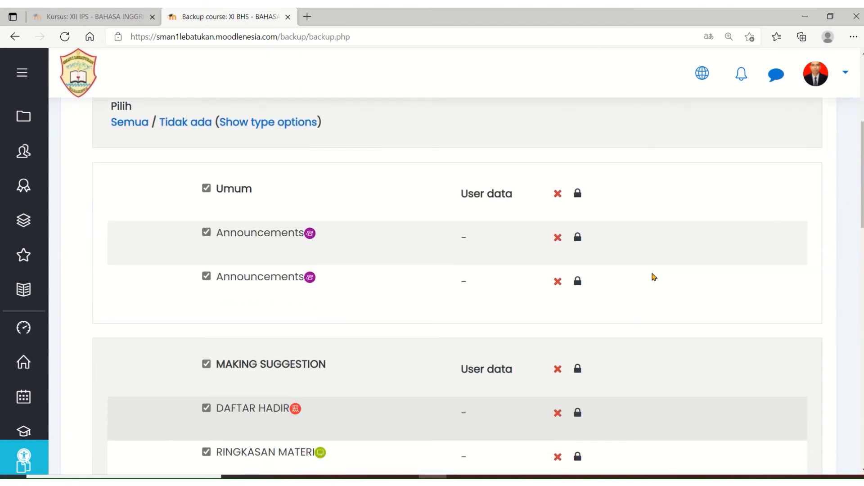
{"action": "scroll", "coordinate": [654, 278], "scroll_direction": "up", "scroll_amount": 1}
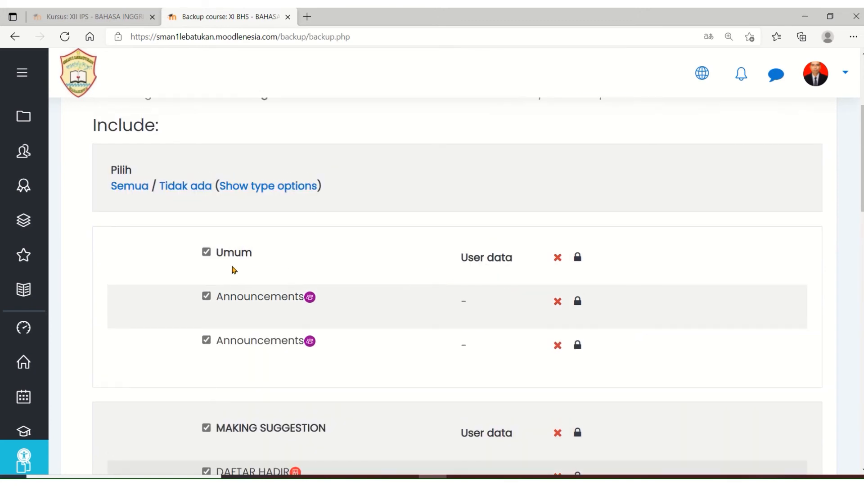
{"action": "left_click", "coordinate": [207, 253]}
{"action": "scroll", "coordinate": [214, 261], "scroll_direction": "down", "scroll_amount": 3}
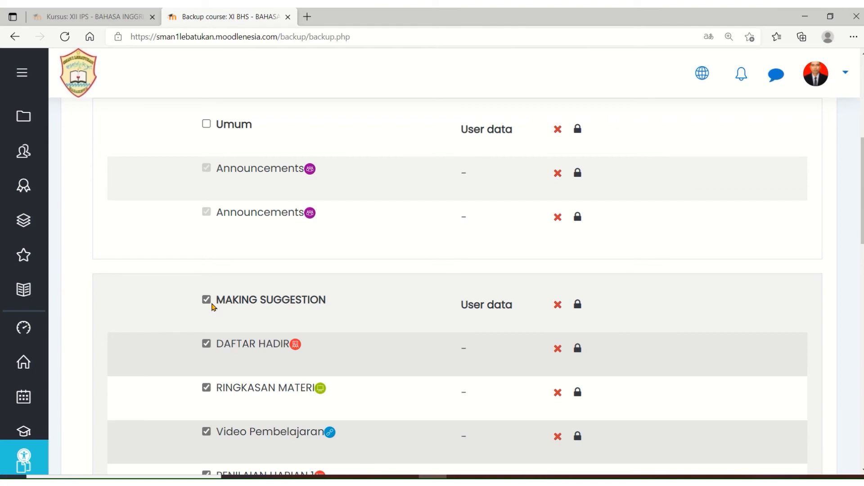
{"action": "left_click", "coordinate": [206, 300]}
{"action": "scroll", "coordinate": [216, 294], "scroll_direction": "down", "scroll_amount": 6}
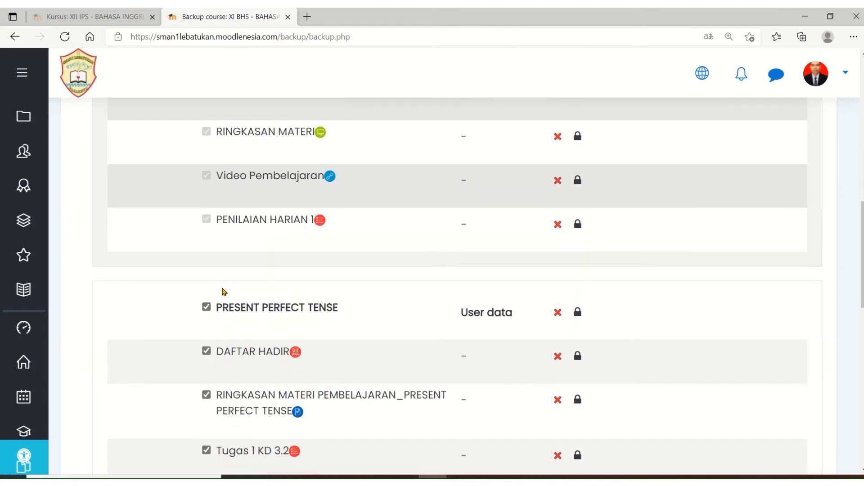
{"action": "left_click", "coordinate": [206, 307]}
{"action": "scroll", "coordinate": [250, 293], "scroll_direction": "down", "scroll_amount": 6}
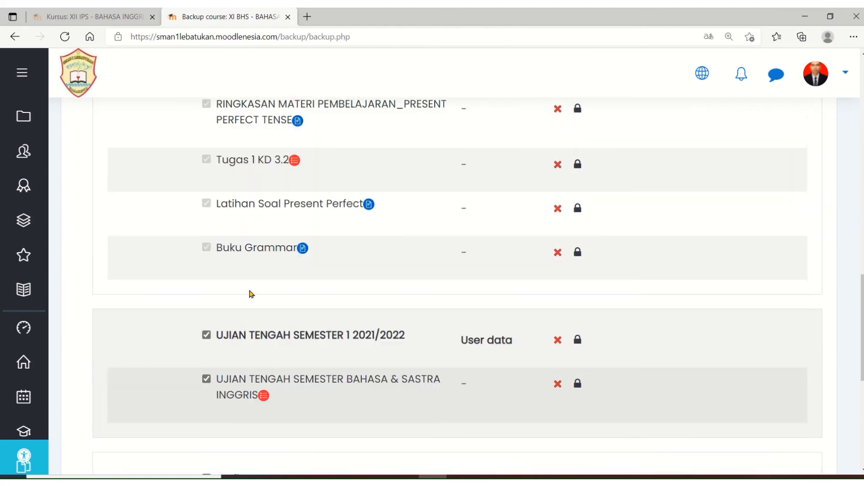
Exclude the UJIAN TENGAH SEMESTER 1 2021/2022 and topik 4 sections from the backup and proceed to Confirmation and review.
{"action": "scroll", "coordinate": [250, 294], "scroll_direction": "down", "scroll_amount": 4}
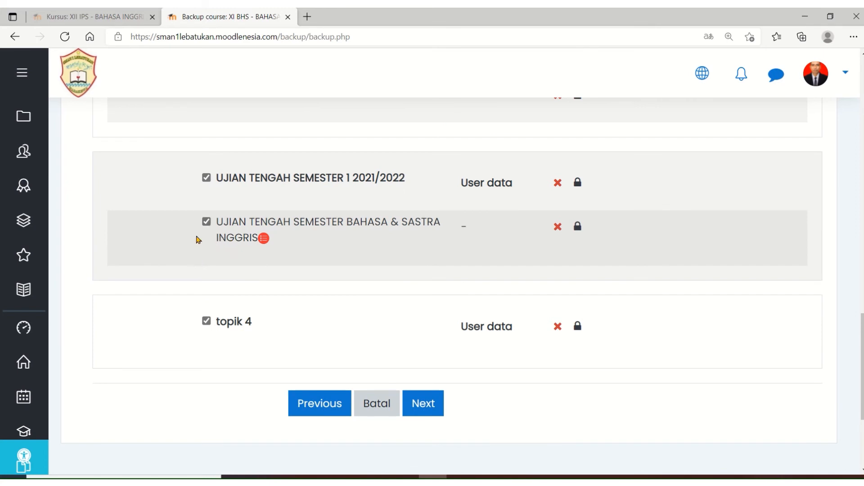
{"action": "left_click", "coordinate": [207, 177]}
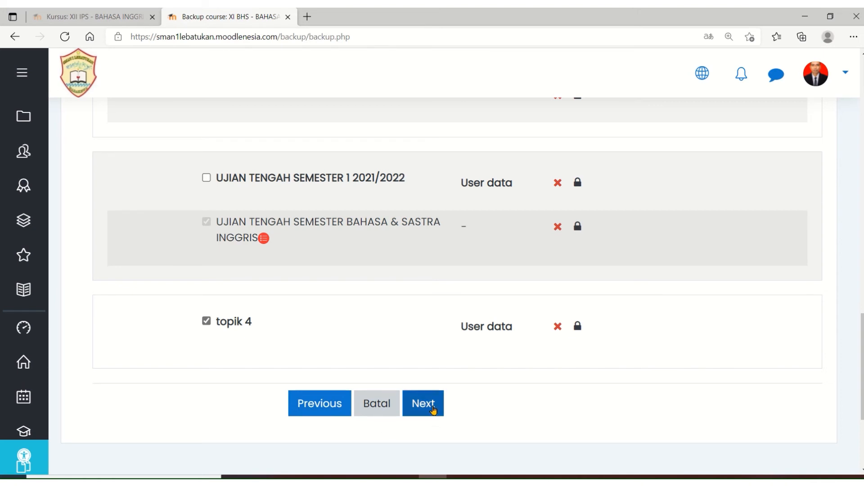
{"action": "left_click", "coordinate": [222, 322]}
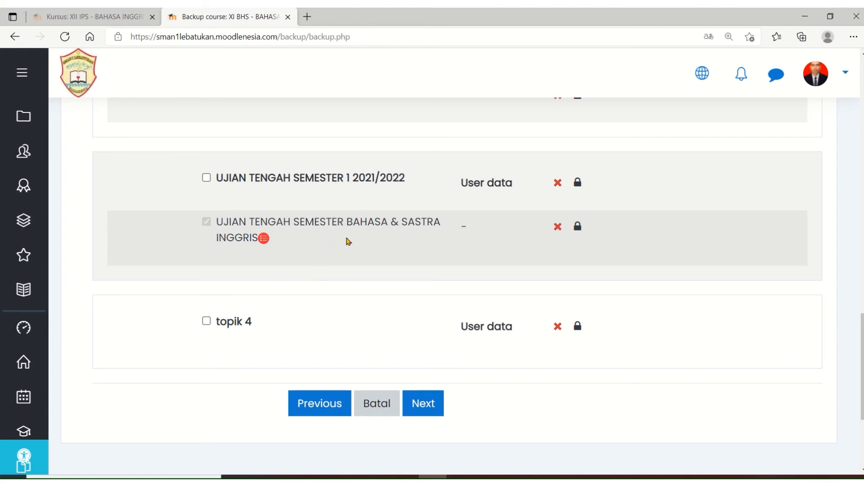
{"action": "scroll", "coordinate": [411, 360], "scroll_direction": "down", "scroll_amount": 2}
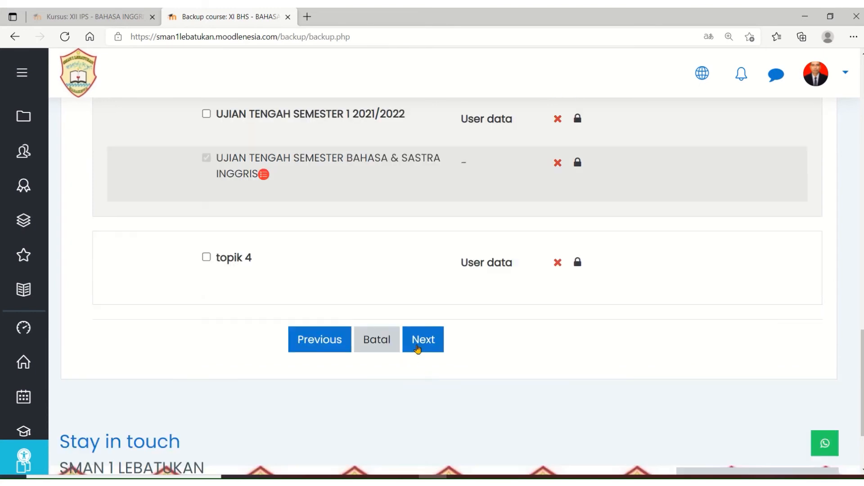
{"action": "left_click", "coordinate": [418, 349]}
Review the included items list and perform the course backup.
{"action": "scroll", "coordinate": [426, 339], "scroll_direction": "down", "scroll_amount": 10}
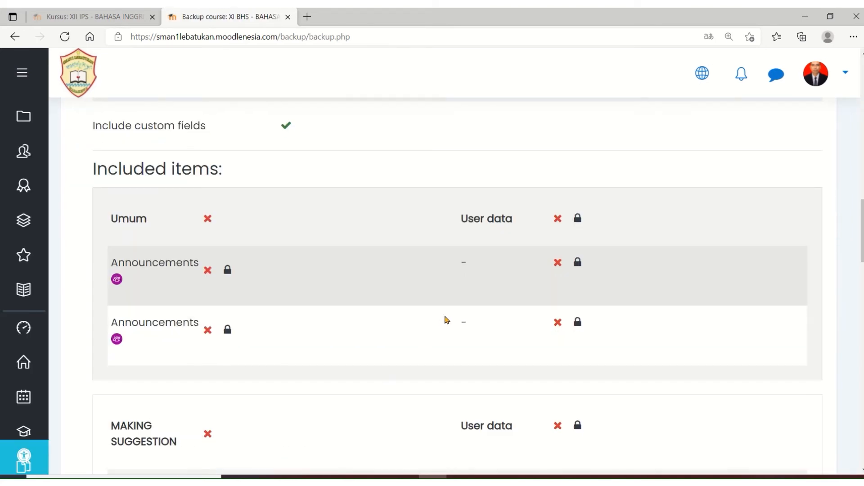
{"action": "scroll", "coordinate": [446, 320], "scroll_direction": "down", "scroll_amount": 12}
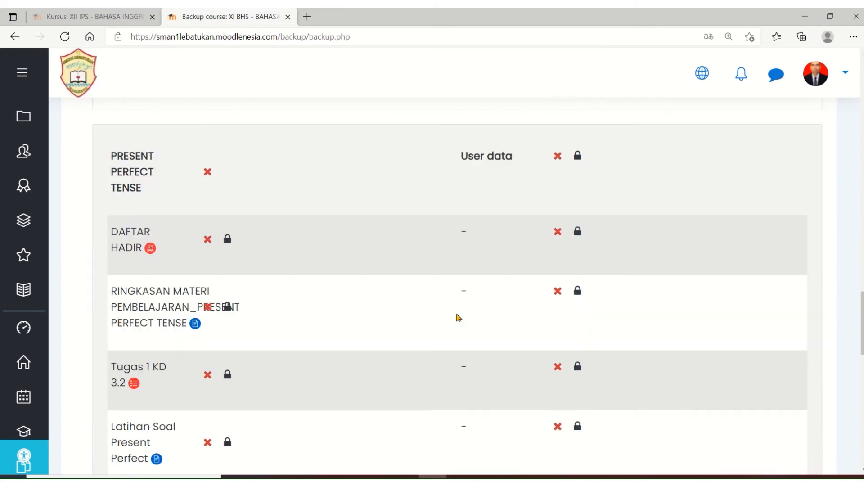
{"action": "scroll", "coordinate": [457, 318], "scroll_direction": "down", "scroll_amount": 15}
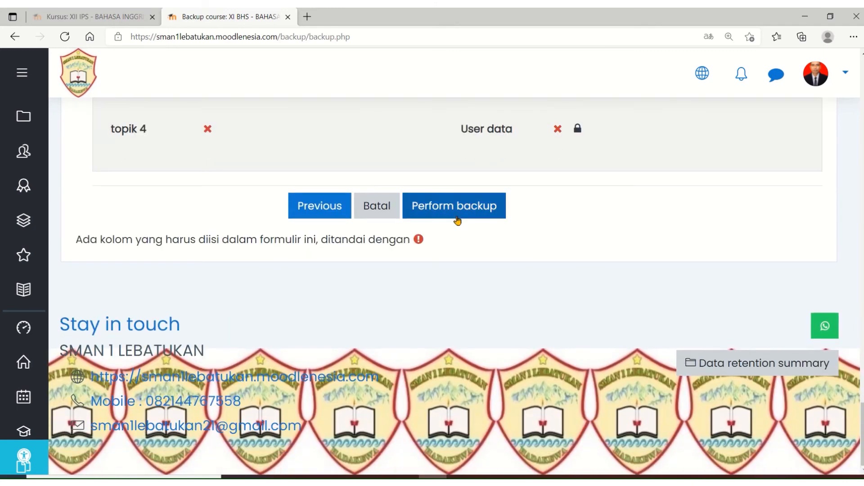
{"action": "left_click", "coordinate": [459, 209]}
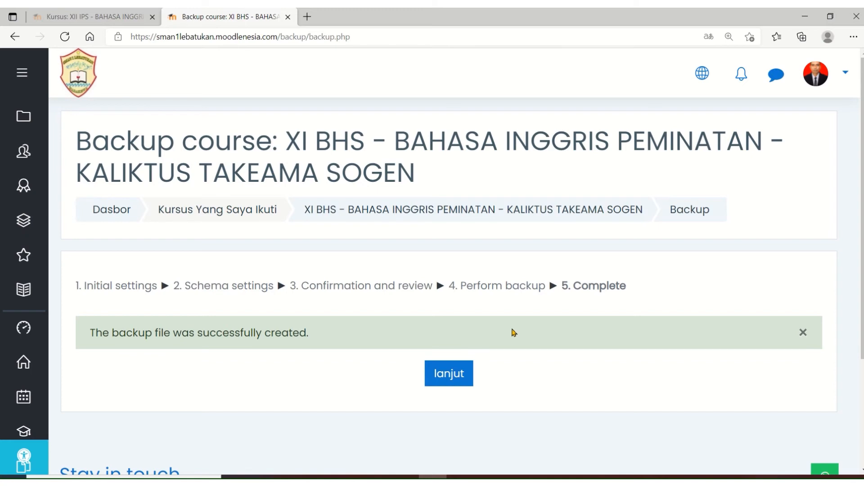
Return to the XI BHS course page and check the access restrictions shown on the UJIAN TENGAH SEMESTER BAHASA & SASTRA INGGRIS quiz.
{"action": "left_click", "coordinate": [395, 210]}
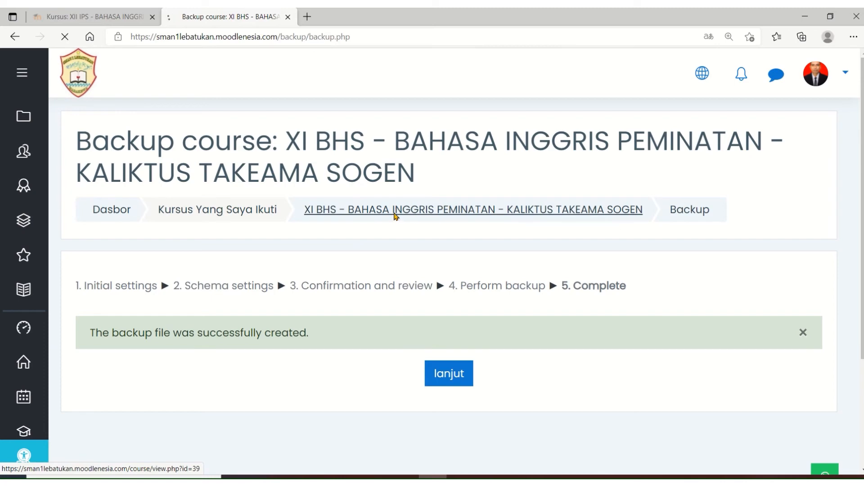
{"action": "scroll", "coordinate": [394, 218], "scroll_direction": "down", "scroll_amount": 15}
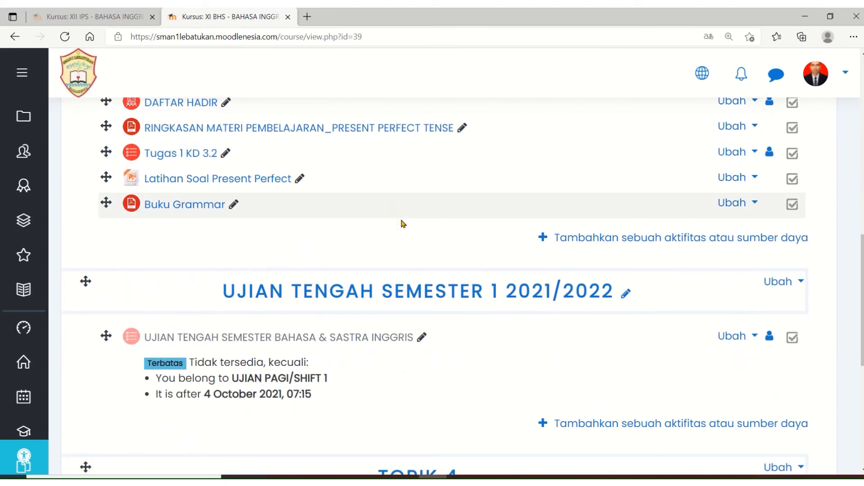
{"action": "scroll", "coordinate": [406, 223], "scroll_direction": "down", "scroll_amount": 4}
{"action": "scroll", "coordinate": [559, 247], "scroll_direction": "up", "scroll_amount": 1}
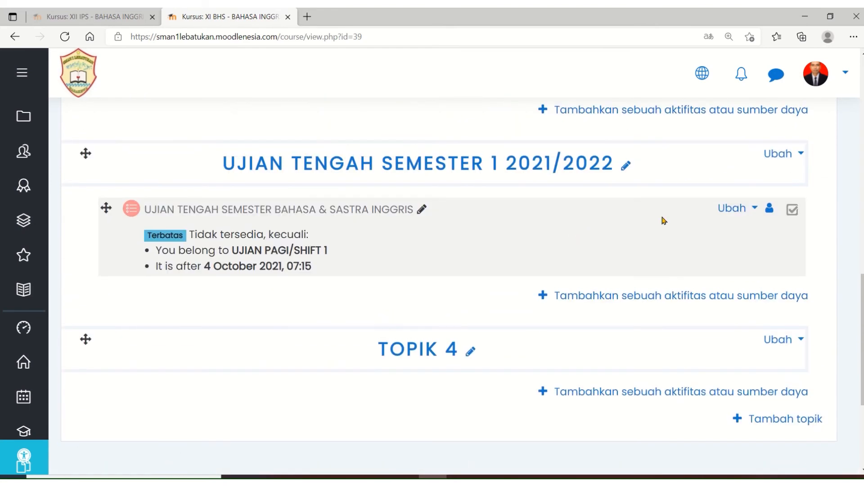
{"action": "scroll", "coordinate": [799, 201], "scroll_direction": "up", "scroll_amount": 1}
{"action": "left_click", "coordinate": [845, 75]}
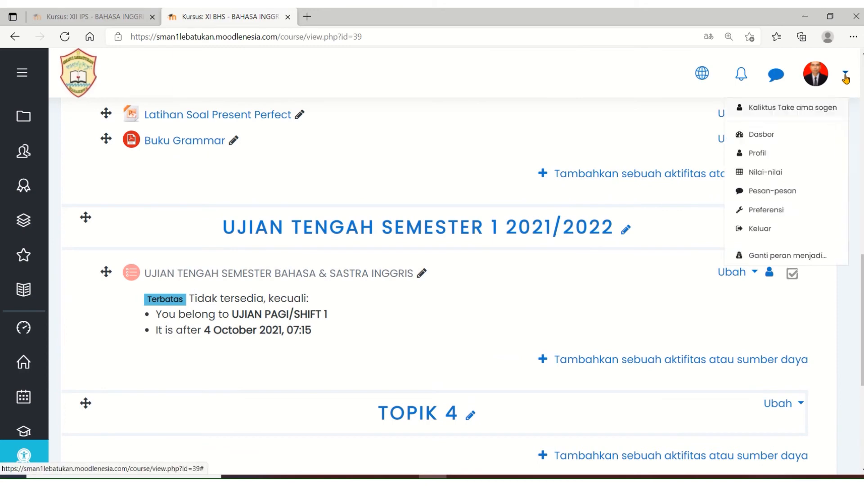
{"action": "left_click", "coordinate": [594, 316]}
{"action": "scroll", "coordinate": [810, 180], "scroll_direction": "up", "scroll_amount": 10}
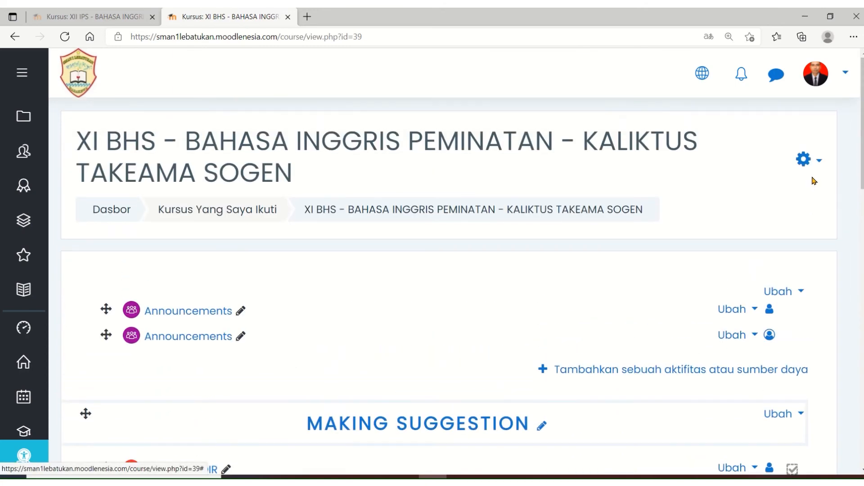
Start a course import into the XI BHS course, choosing XI BHS - BAHASA INGGRIS PEMINATAN as the source, and continue.
{"action": "left_click", "coordinate": [819, 161]}
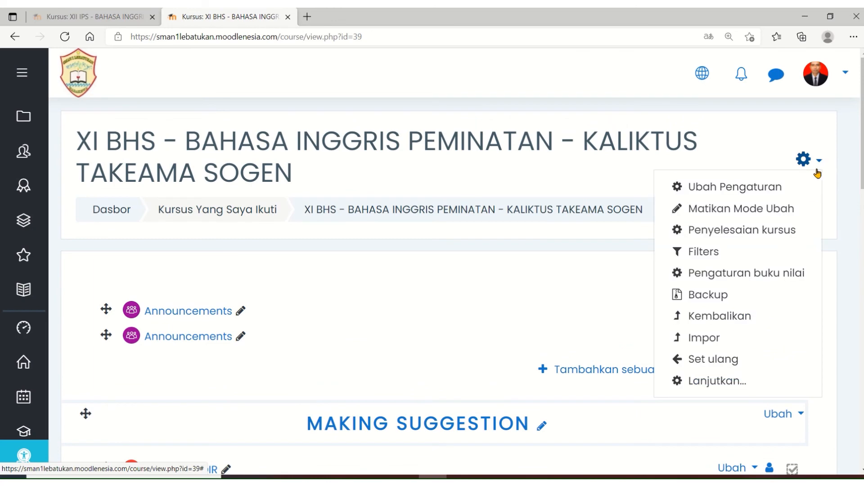
{"action": "left_click", "coordinate": [711, 342]}
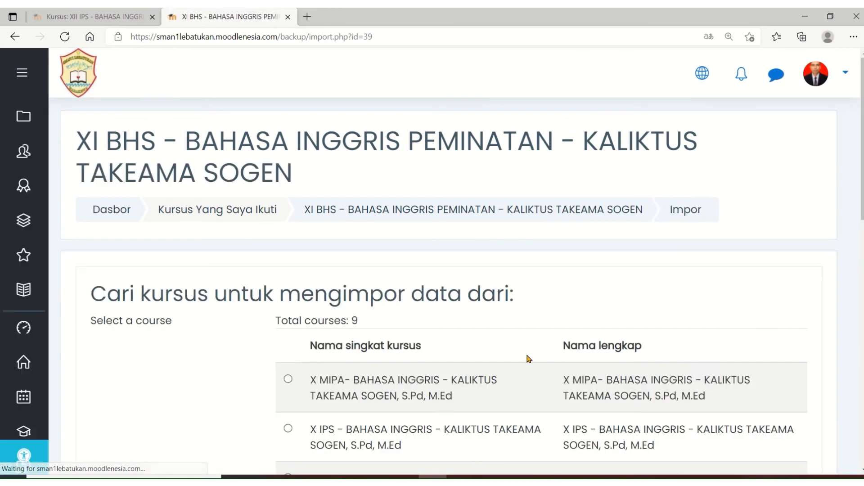
{"action": "scroll", "coordinate": [527, 357], "scroll_direction": "down", "scroll_amount": 3}
{"action": "scroll", "coordinate": [528, 358], "scroll_direction": "down", "scroll_amount": 6}
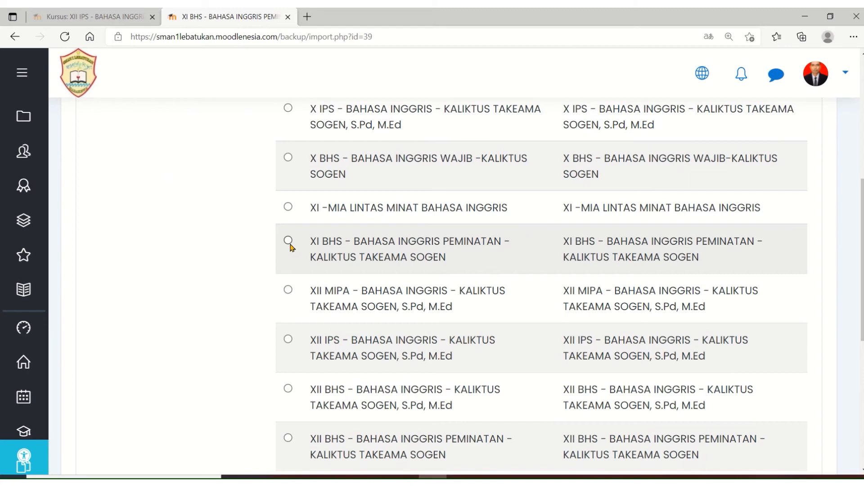
{"action": "scroll", "coordinate": [290, 247], "scroll_direction": "down", "scroll_amount": 4}
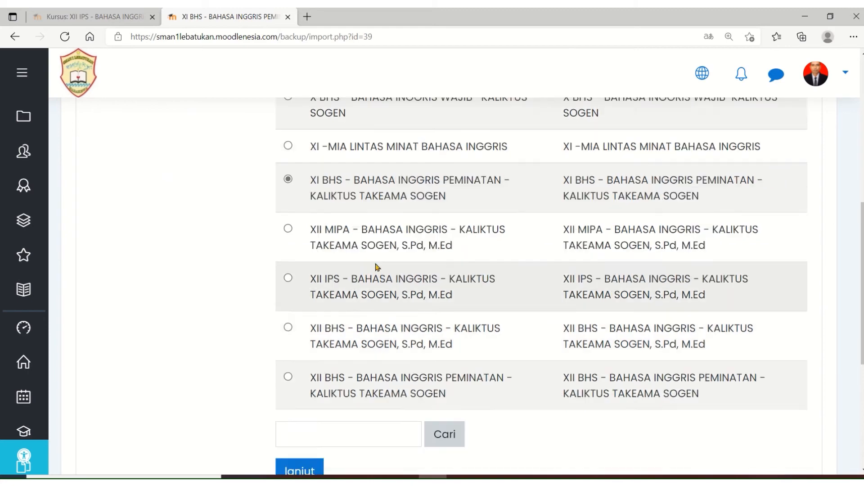
{"action": "left_click", "coordinate": [301, 347]}
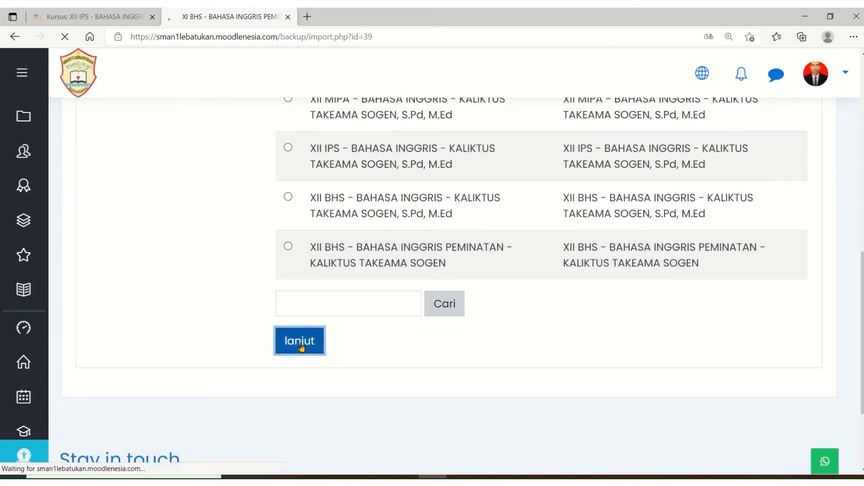
Keep all the default import settings included and proceed to the import's Schema settings.
{"action": "scroll", "coordinate": [369, 330], "scroll_direction": "down", "scroll_amount": 4}
{"action": "scroll", "coordinate": [396, 329], "scroll_direction": "down", "scroll_amount": 3}
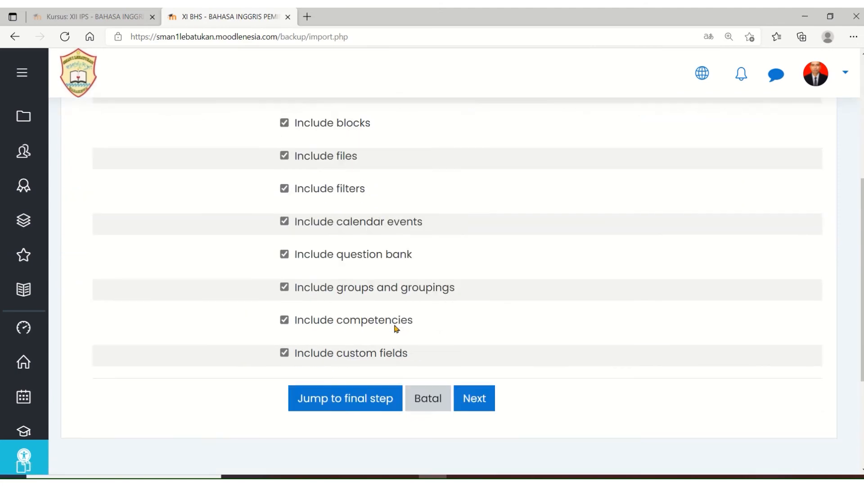
{"action": "scroll", "coordinate": [479, 348], "scroll_direction": "up", "scroll_amount": 2}
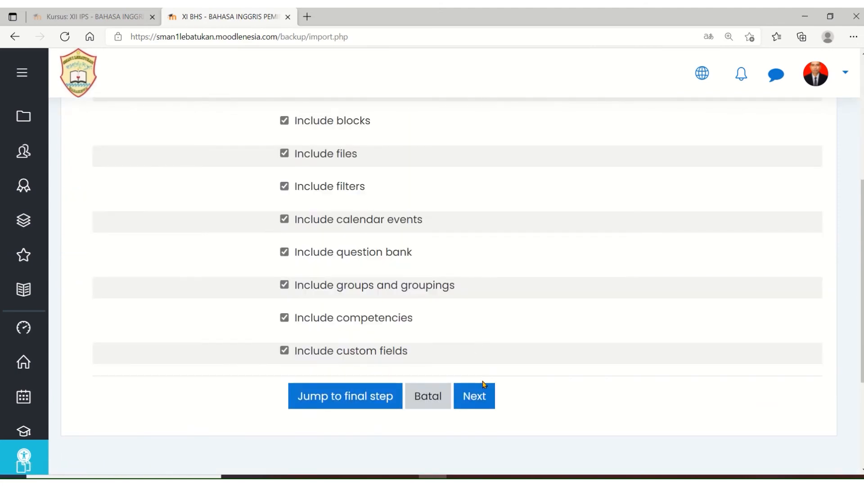
{"action": "scroll", "coordinate": [479, 401], "scroll_direction": "up", "scroll_amount": 3}
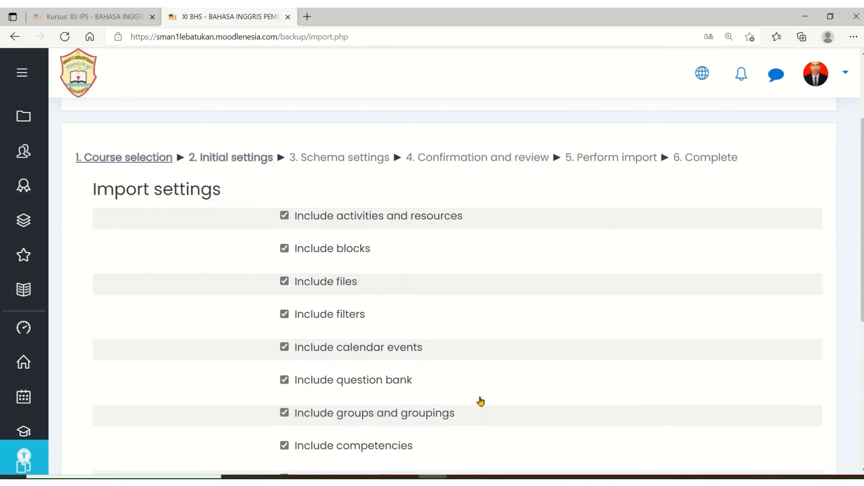
{"action": "scroll", "coordinate": [479, 400], "scroll_direction": "down", "scroll_amount": 3}
{"action": "left_click", "coordinate": [479, 398]}
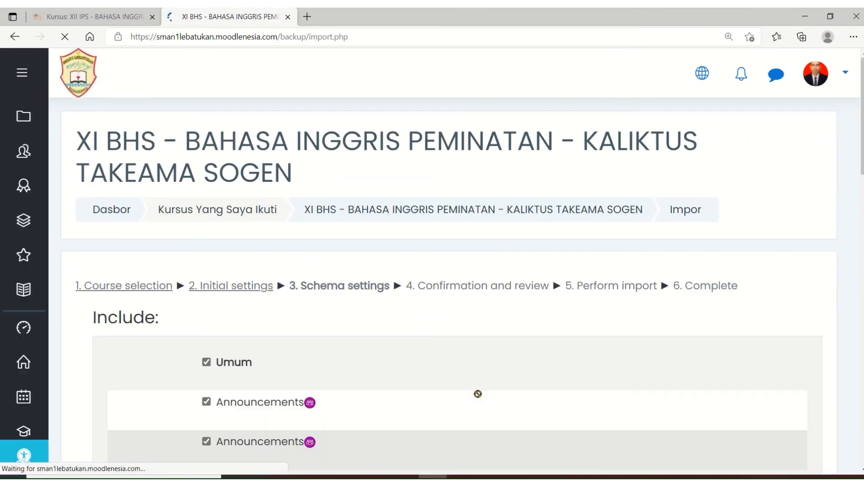
Exclude the Umum, MAKING SUGGESTION and PRESENT PERFECT TENSE sections from the course import.
{"action": "scroll", "coordinate": [478, 396], "scroll_direction": "down", "scroll_amount": 4}
{"action": "scroll", "coordinate": [478, 394], "scroll_direction": "down", "scroll_amount": 4}
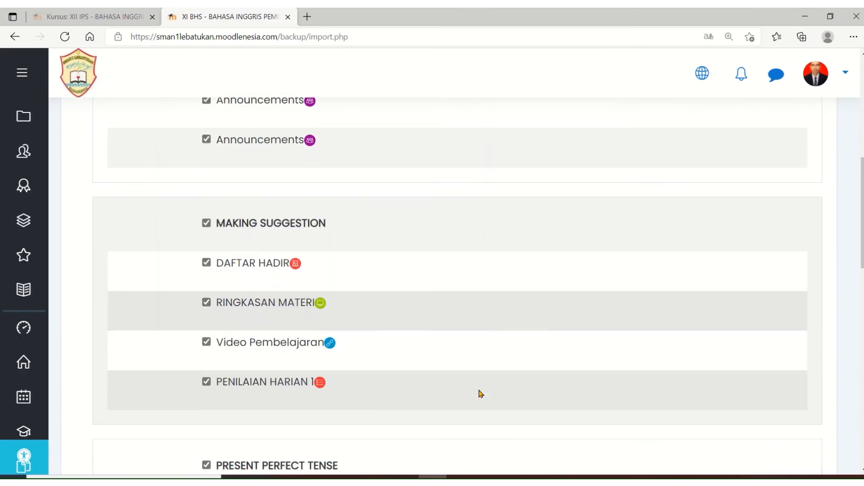
{"action": "scroll", "coordinate": [480, 394], "scroll_direction": "up", "scroll_amount": 3}
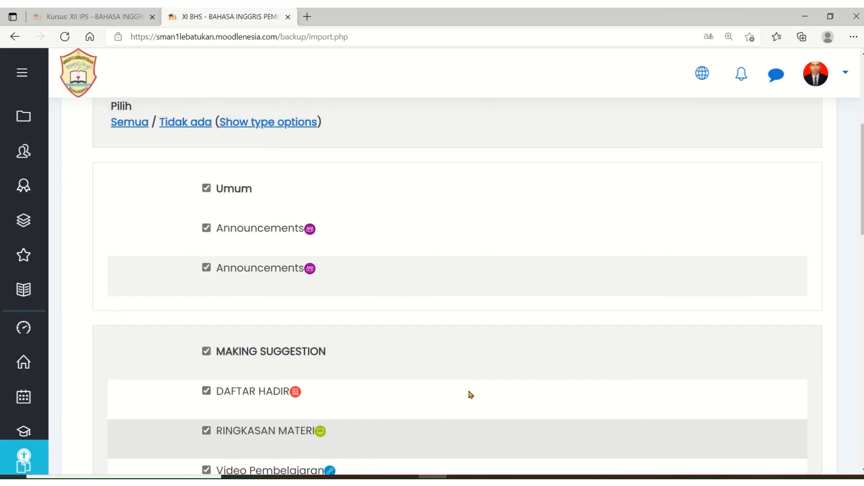
{"action": "left_click", "coordinate": [207, 189]}
{"action": "scroll", "coordinate": [221, 278], "scroll_direction": "down", "scroll_amount": 3}
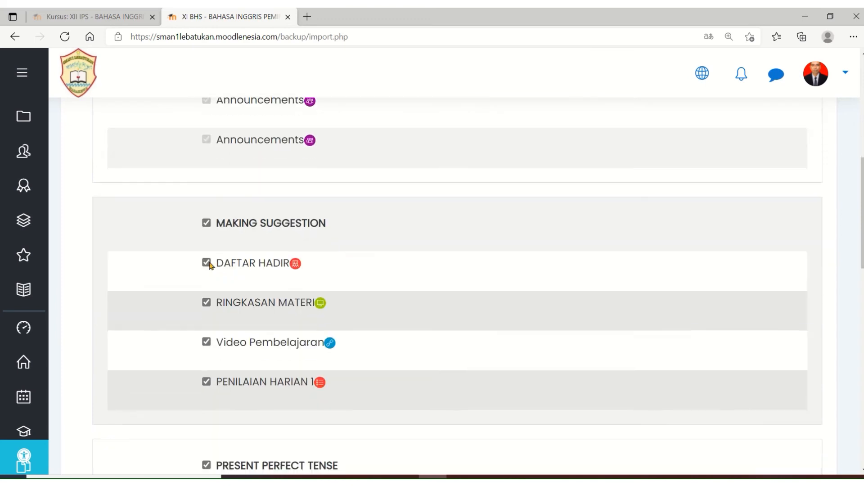
{"action": "left_click", "coordinate": [207, 223]}
{"action": "scroll", "coordinate": [225, 252], "scroll_direction": "down", "scroll_amount": 5}
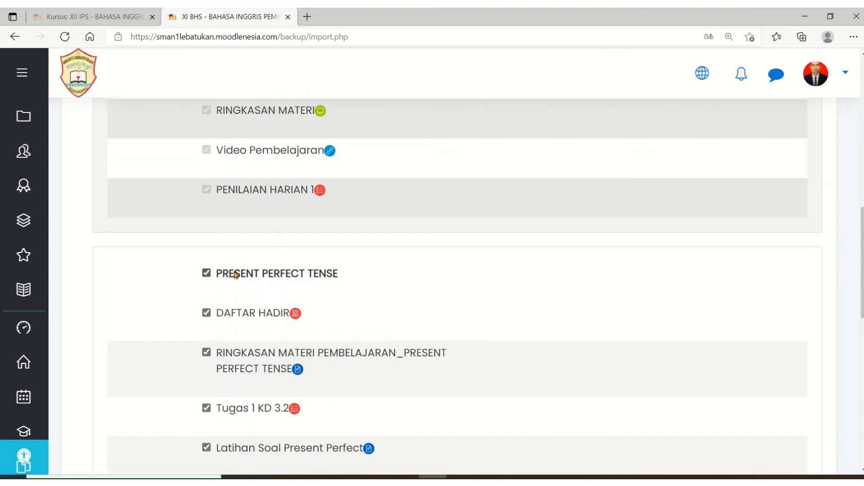
{"action": "left_click", "coordinate": [207, 273]}
{"action": "scroll", "coordinate": [213, 266], "scroll_direction": "down", "scroll_amount": 7}
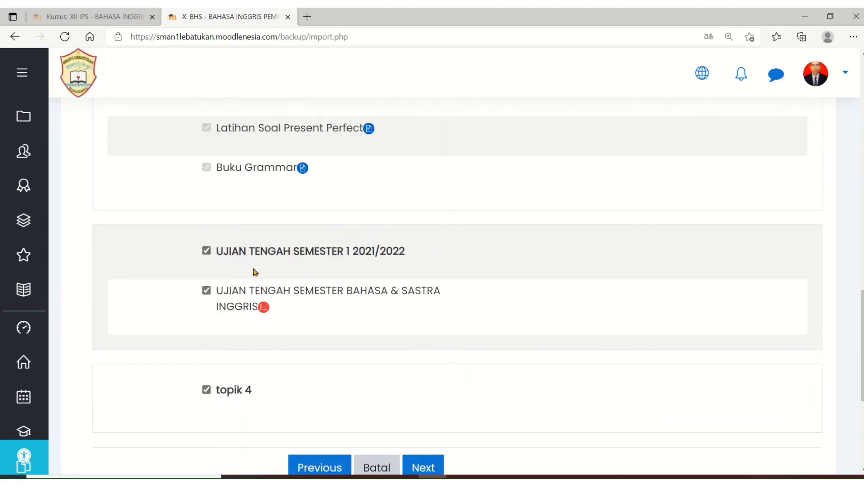
Toggle inclusion of the UJIAN TENGAH SEMESTER 1 2021/2022 section, exclude topik 4, and proceed to the import's confirmation and review.
{"action": "left_click", "coordinate": [210, 252]}
{"action": "scroll", "coordinate": [443, 320], "scroll_direction": "down", "scroll_amount": 3}
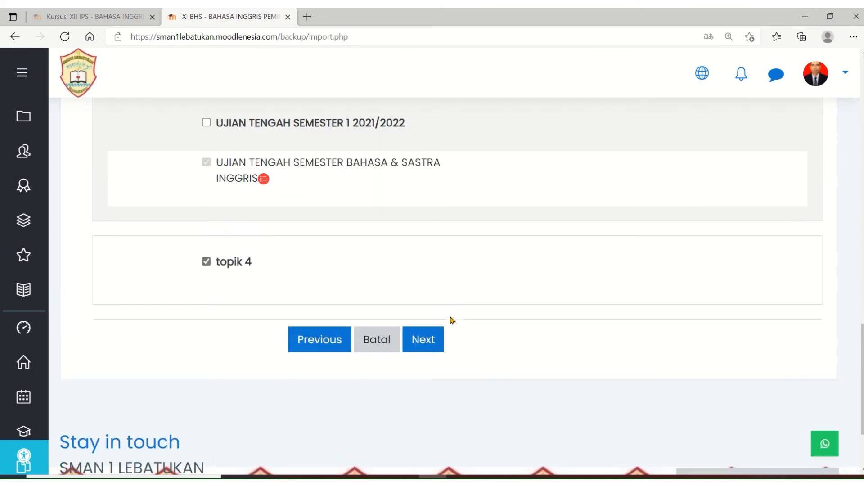
{"action": "left_click", "coordinate": [225, 264]}
{"action": "left_click", "coordinate": [423, 346]}
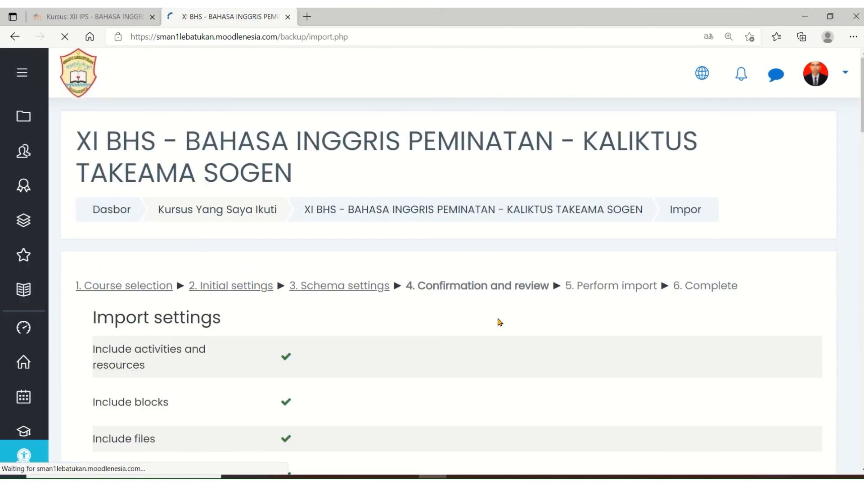
Review the import's confirmation summary of included and excluded items and perform the import.
{"action": "scroll", "coordinate": [498, 322], "scroll_direction": "down", "scroll_amount": 10}
{"action": "scroll", "coordinate": [508, 314], "scroll_direction": "down", "scroll_amount": 15}
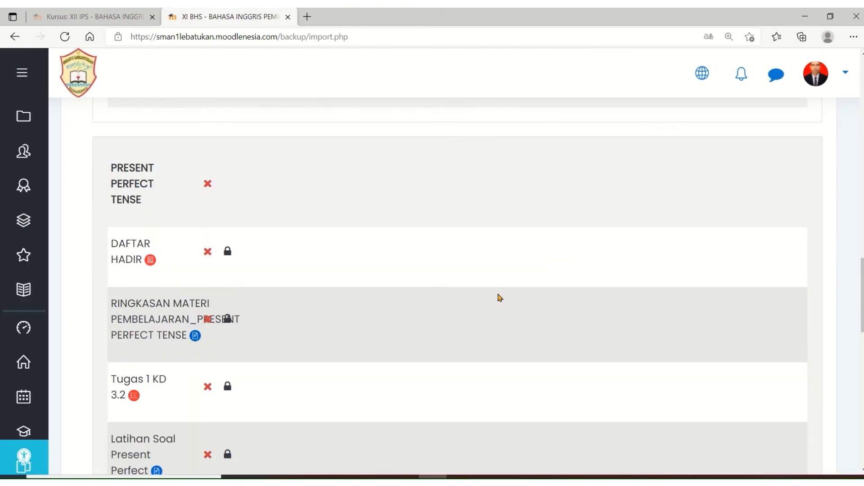
{"action": "scroll", "coordinate": [495, 301], "scroll_direction": "down", "scroll_amount": 4}
{"action": "scroll", "coordinate": [492, 296], "scroll_direction": "down", "scroll_amount": 10}
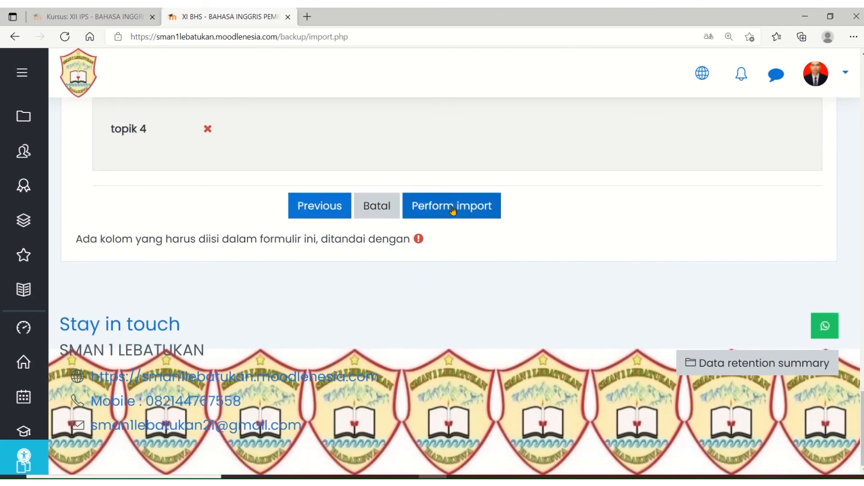
{"action": "left_click", "coordinate": [452, 207]}
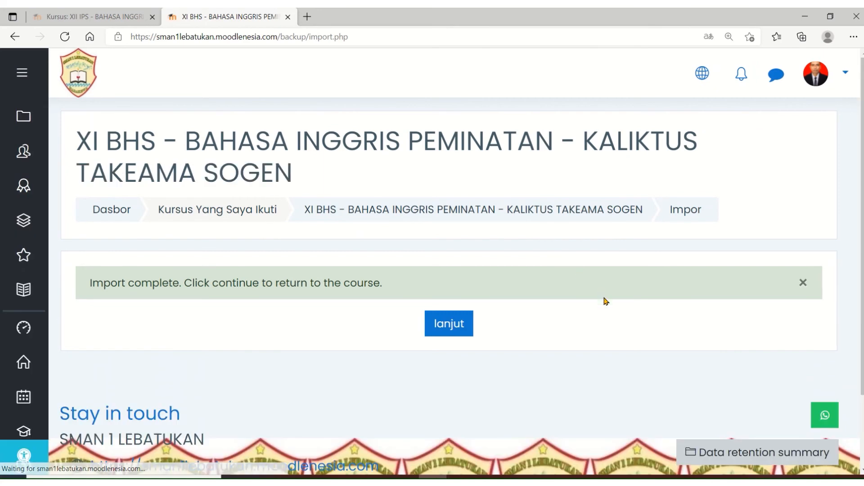
Return to the XI BHS course page and check the quizzes listed under UJIAN TENGAH SEMESTER 1 2021/2022.
{"action": "left_click", "coordinate": [414, 220]}
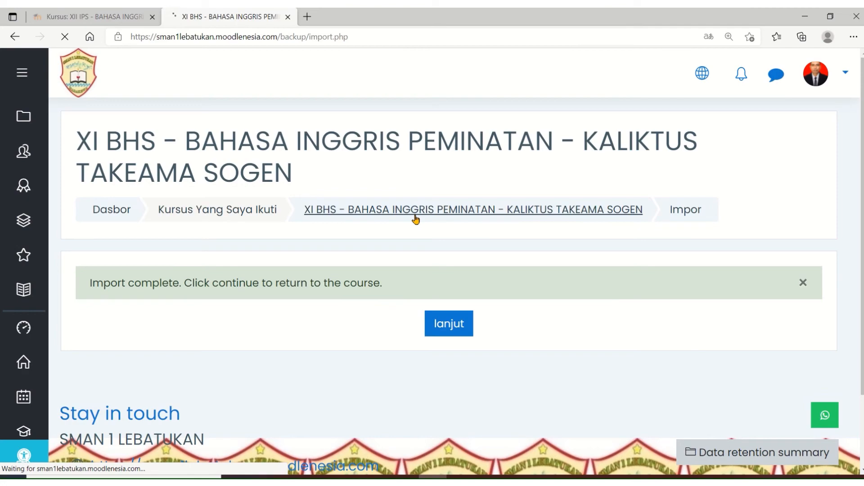
{"action": "scroll", "coordinate": [428, 230], "scroll_direction": "down", "scroll_amount": 12}
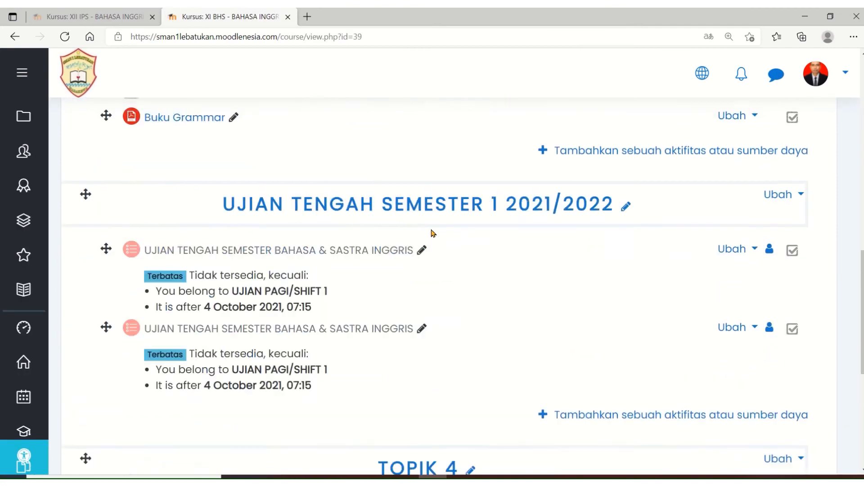
{"action": "scroll", "coordinate": [432, 234], "scroll_direction": "down", "scroll_amount": 7}
{"action": "scroll", "coordinate": [437, 234], "scroll_direction": "up", "scroll_amount": 5}
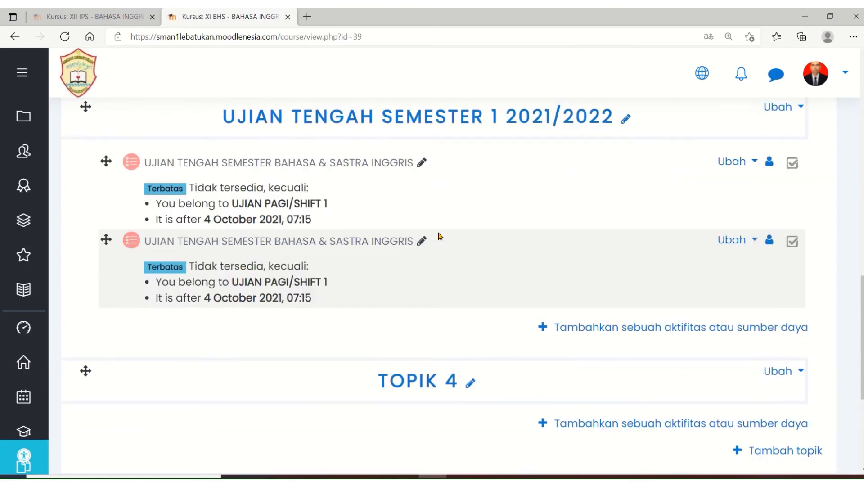
{"action": "scroll", "coordinate": [441, 237], "scroll_direction": "up", "scroll_amount": 1}
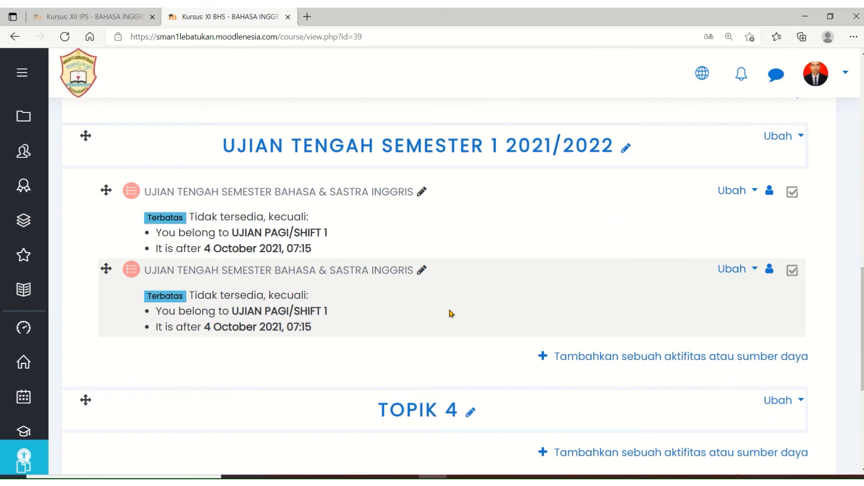
Open the settings of the second UJIAN TENGAH SEMESTER BAHASA & SASTRA INGGRIS quiz and check its general details.
{"action": "left_click", "coordinate": [757, 272]}
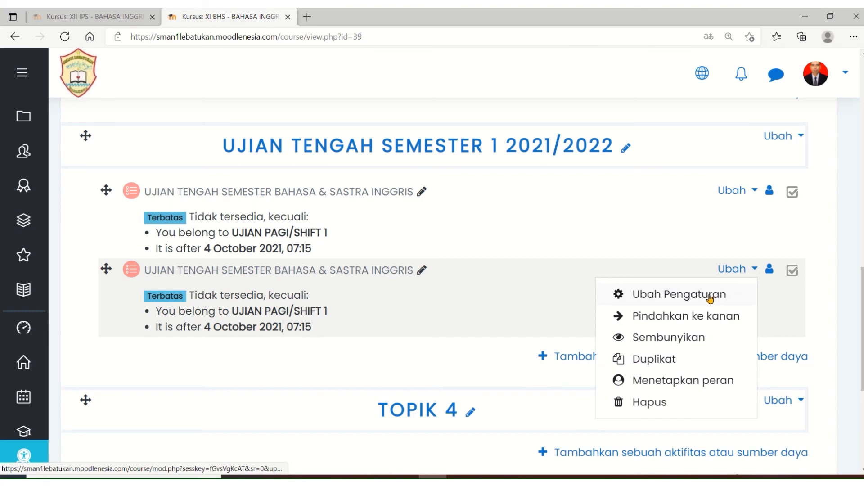
{"action": "left_click", "coordinate": [685, 298]}
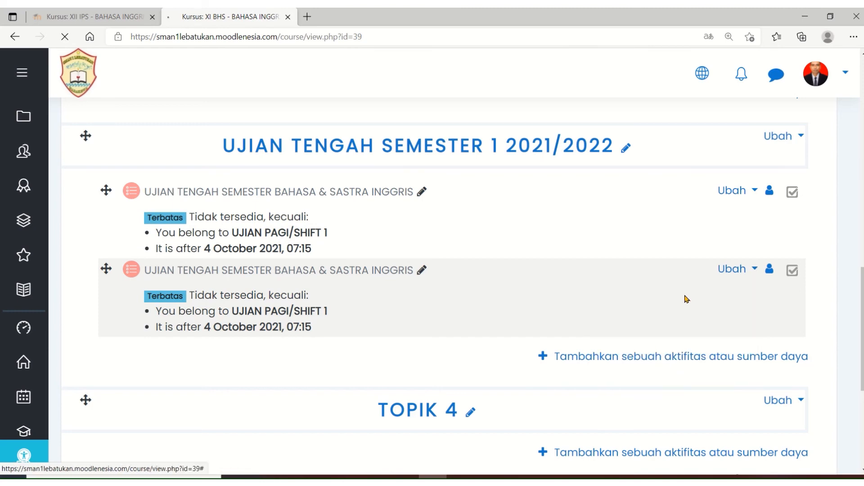
{"action": "scroll", "coordinate": [466, 271], "scroll_direction": "down", "scroll_amount": 8}
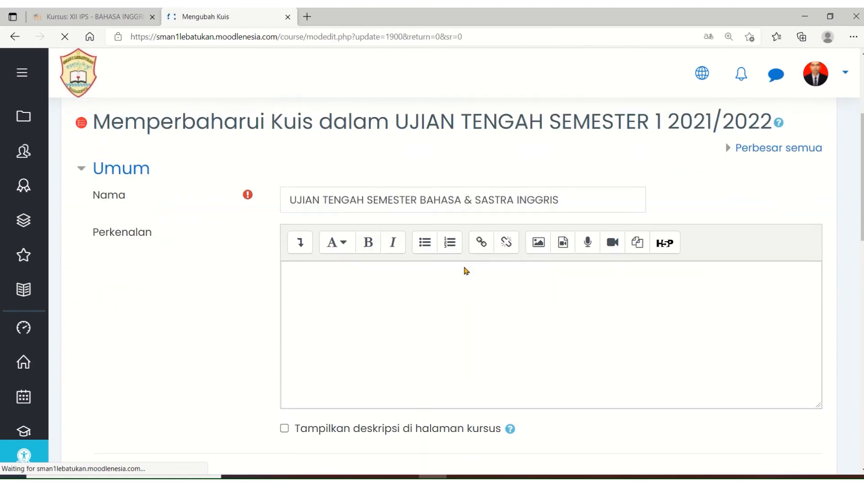
{"action": "scroll", "coordinate": [466, 271], "scroll_direction": "up", "scroll_amount": 3}
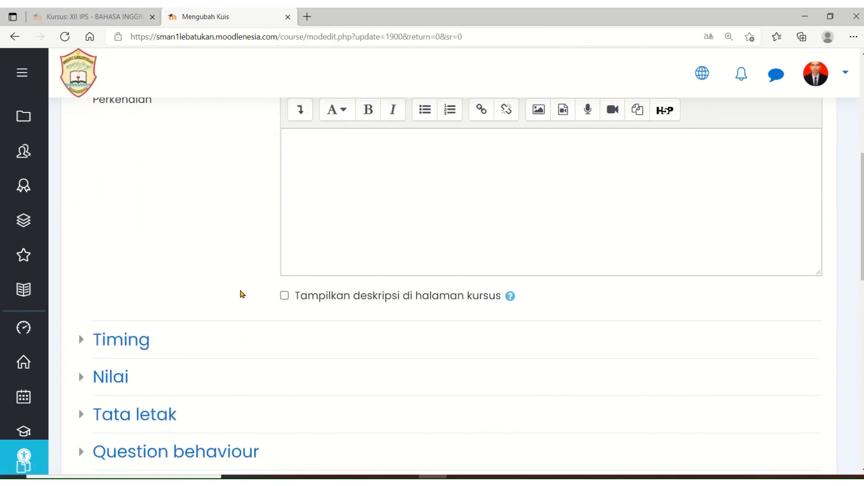
{"action": "scroll", "coordinate": [135, 319], "scroll_direction": "up", "scroll_amount": 3}
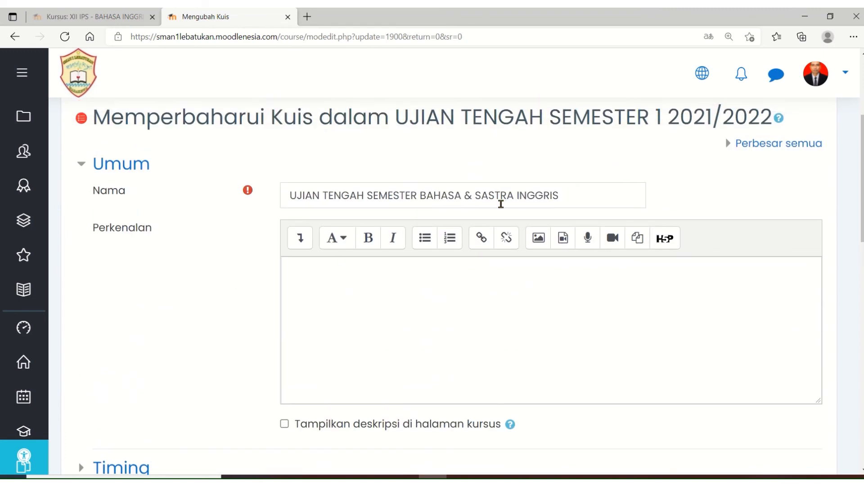
{"action": "scroll", "coordinate": [233, 404], "scroll_direction": "down", "scroll_amount": 3}
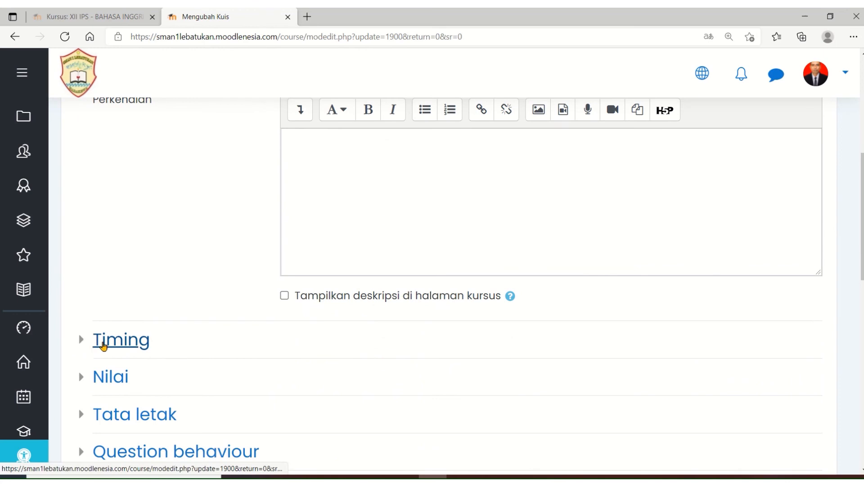
Set the second quiz's opening time to 10:00 and its closing hour to 11 in the Timing settings.
{"action": "left_click", "coordinate": [101, 344]}
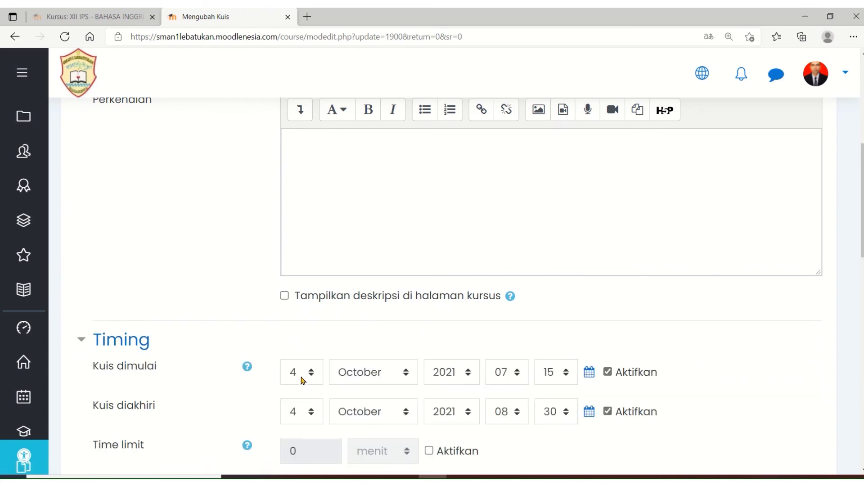
{"action": "scroll", "coordinate": [311, 373], "scroll_direction": "down", "scroll_amount": 1}
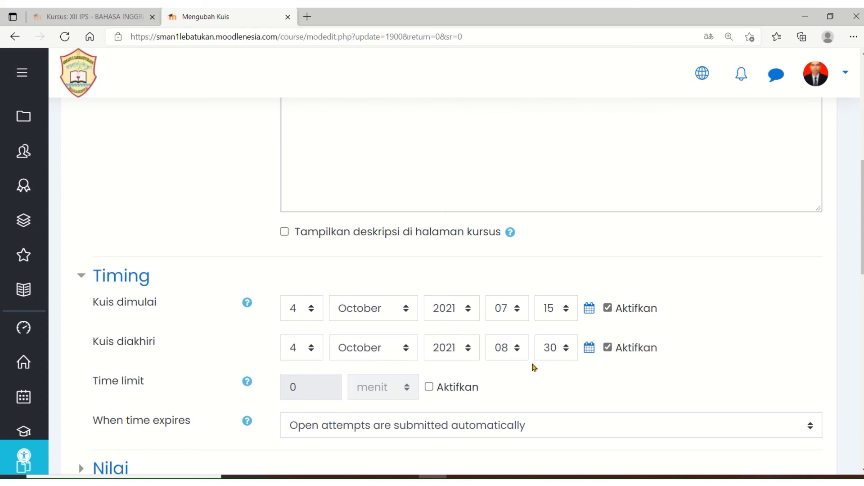
{"action": "left_click", "coordinate": [516, 312]}
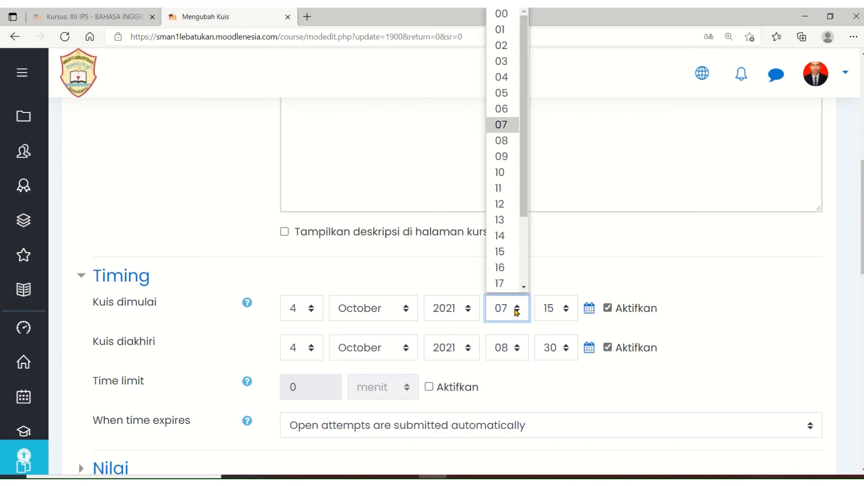
{"action": "left_click", "coordinate": [504, 175]}
{"action": "left_click", "coordinate": [543, 308]}
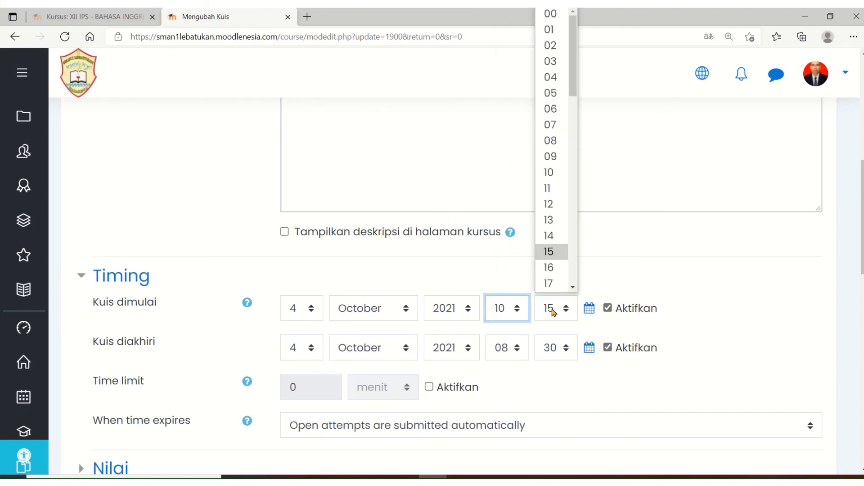
{"action": "left_click", "coordinate": [551, 16]}
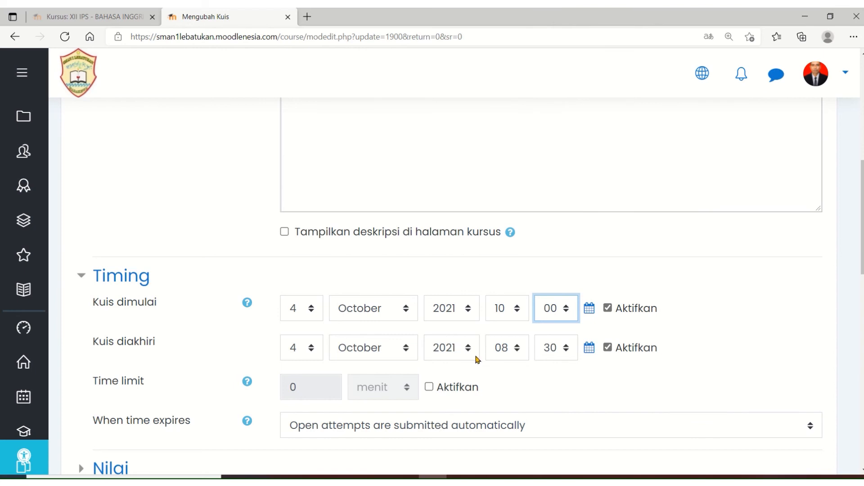
{"action": "left_click", "coordinate": [508, 351]}
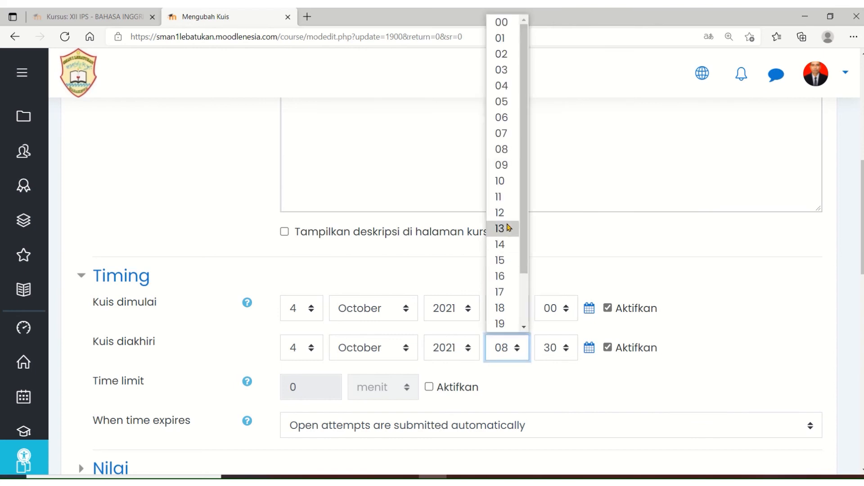
{"action": "left_click", "coordinate": [508, 197]}
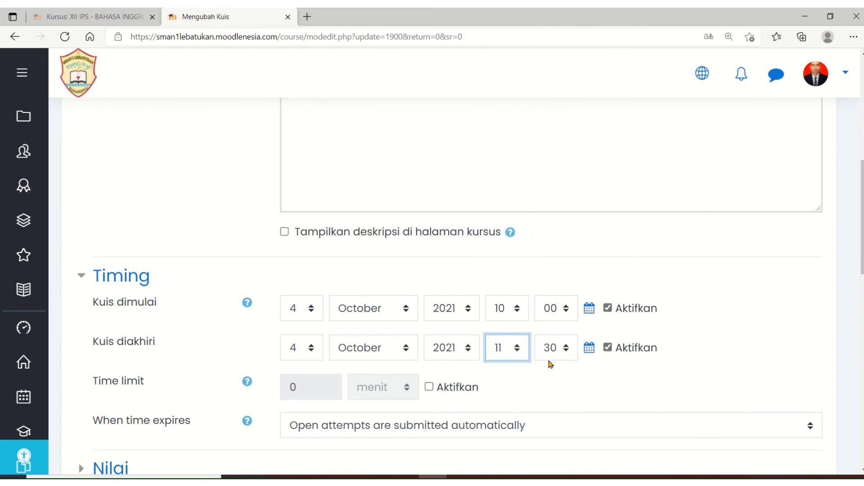
Change the quiz's group access restriction to UJIAN SIANG/SHIFT 2.
{"action": "scroll", "coordinate": [574, 357], "scroll_direction": "down", "scroll_amount": 1}
{"action": "scroll", "coordinate": [580, 357], "scroll_direction": "down", "scroll_amount": 2}
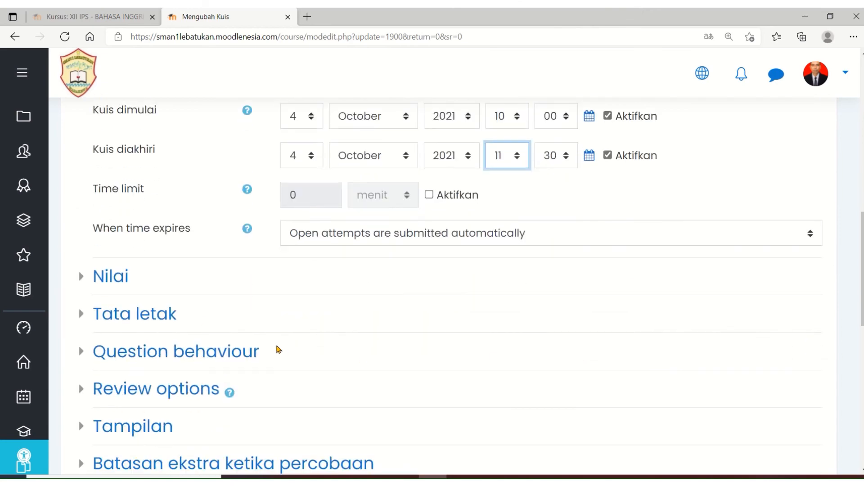
{"action": "scroll", "coordinate": [117, 319], "scroll_direction": "down", "scroll_amount": 1}
{"action": "scroll", "coordinate": [117, 319], "scroll_direction": "down", "scroll_amount": 1}
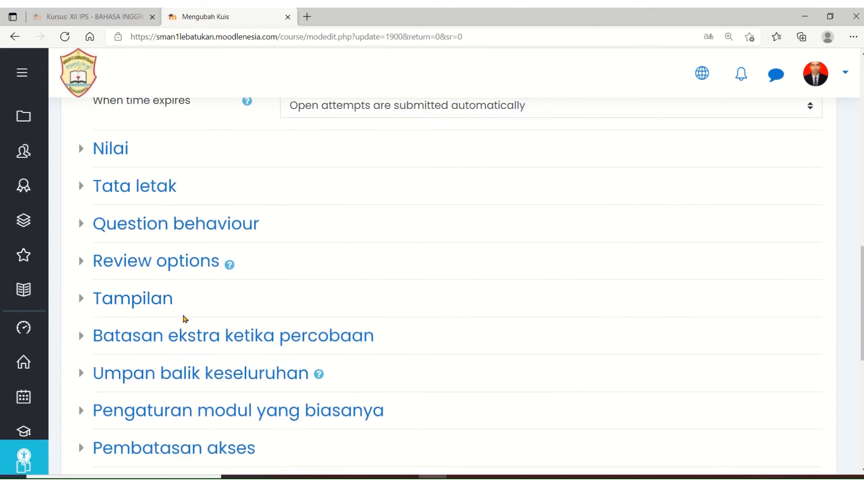
{"action": "scroll", "coordinate": [180, 283], "scroll_direction": "down", "scroll_amount": 2}
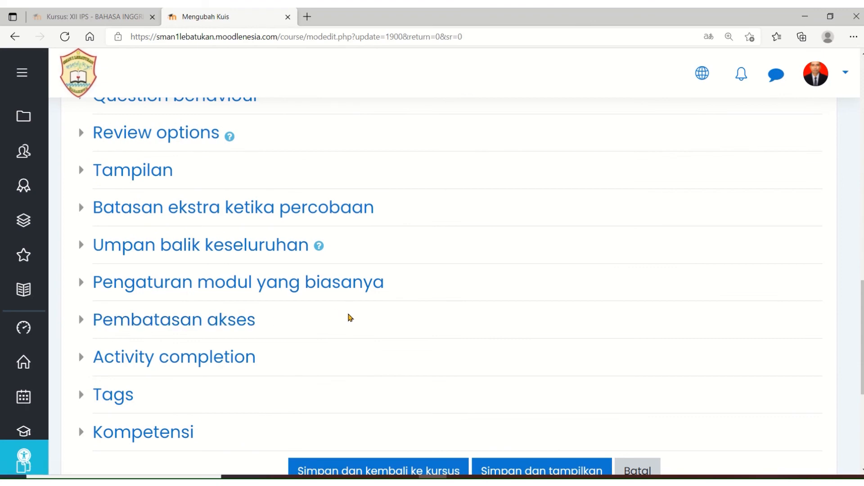
{"action": "left_click", "coordinate": [105, 328]}
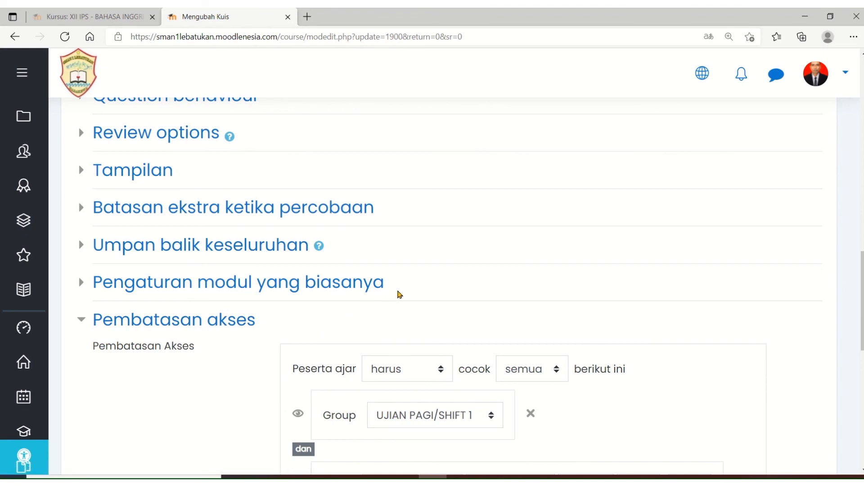
{"action": "scroll", "coordinate": [450, 287], "scroll_direction": "down", "scroll_amount": 1}
{"action": "scroll", "coordinate": [468, 281], "scroll_direction": "down", "scroll_amount": 1}
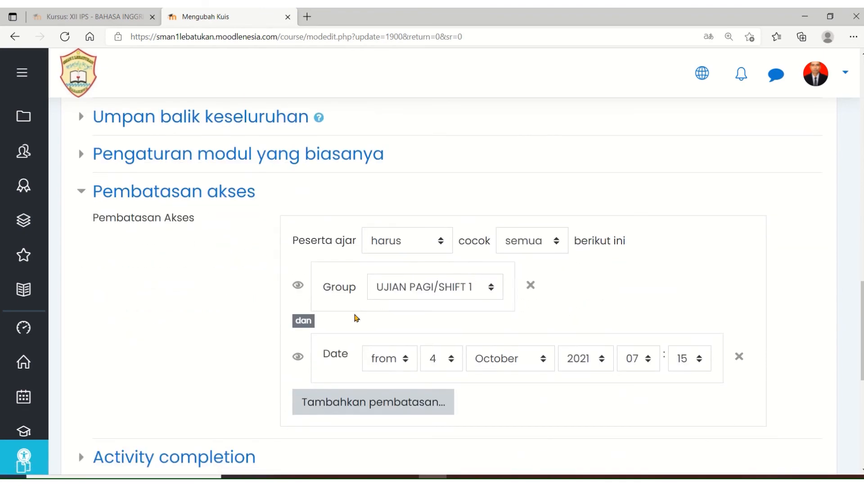
{"action": "scroll", "coordinate": [407, 329], "scroll_direction": "down", "scroll_amount": 1}
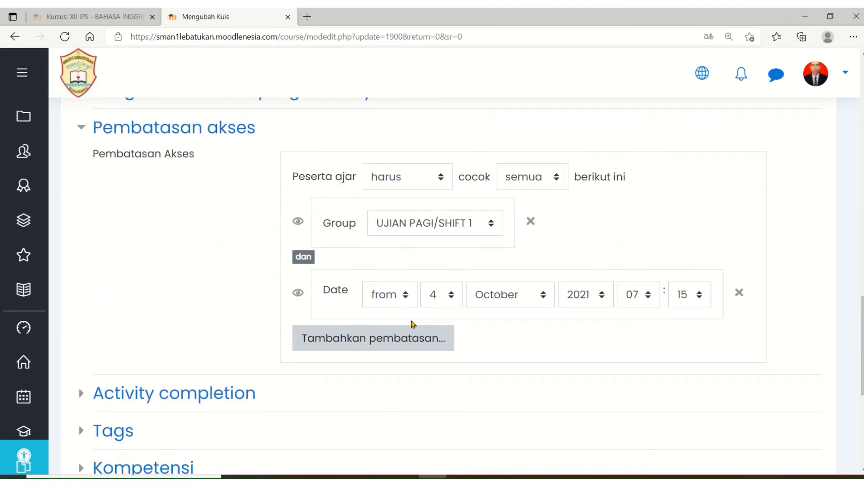
{"action": "left_click", "coordinate": [477, 227]}
{"action": "left_click", "coordinate": [465, 294]}
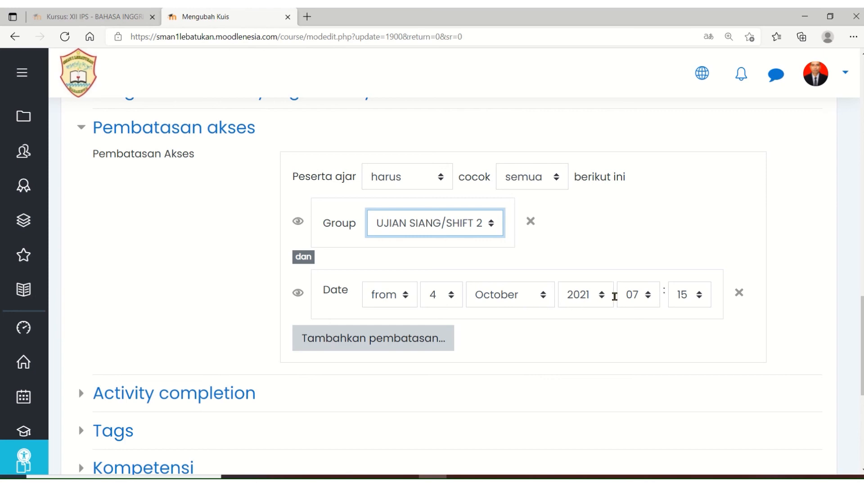
Set the start time of the quiz's date access restriction to 10:00.
{"action": "left_click", "coordinate": [639, 300]}
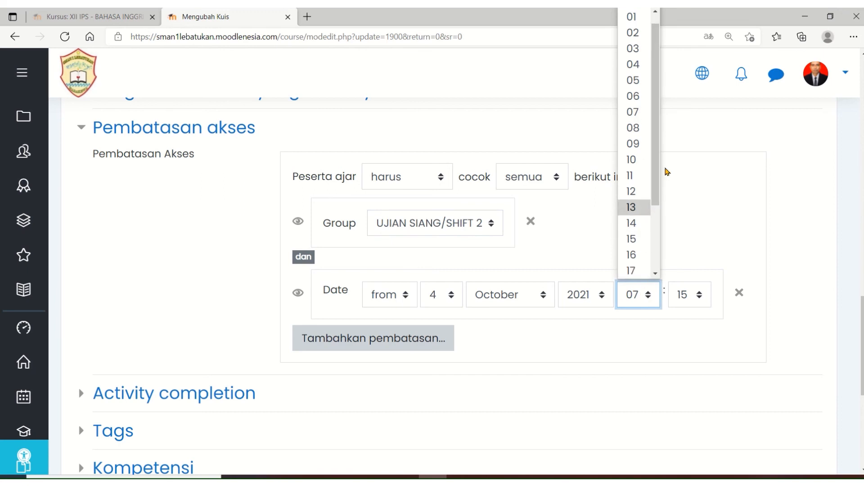
{"action": "left_click_drag", "start_coordinate": [655, 185], "coordinate": [653, 173]}
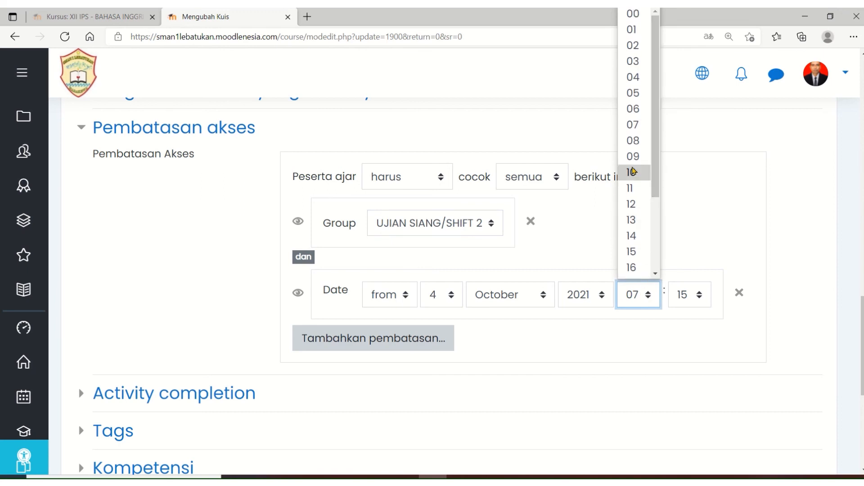
{"action": "left_click", "coordinate": [634, 172]}
{"action": "left_click", "coordinate": [682, 295]}
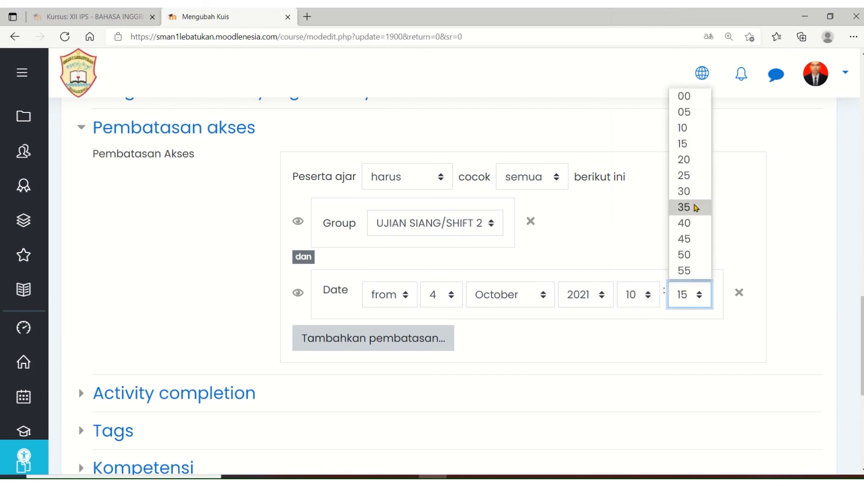
{"action": "left_click", "coordinate": [684, 98]}
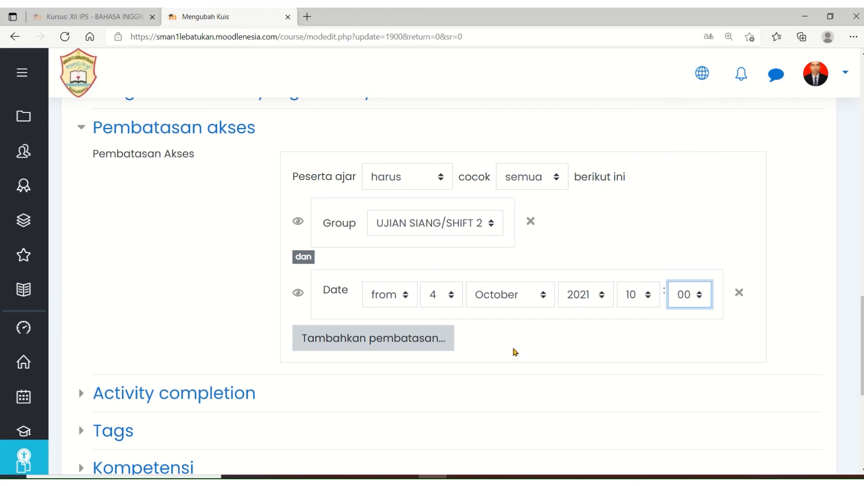
Save the second quiz's settings and return to the course.
{"action": "scroll", "coordinate": [516, 352], "scroll_direction": "up", "scroll_amount": 1}
{"action": "scroll", "coordinate": [515, 352], "scroll_direction": "down", "scroll_amount": 4}
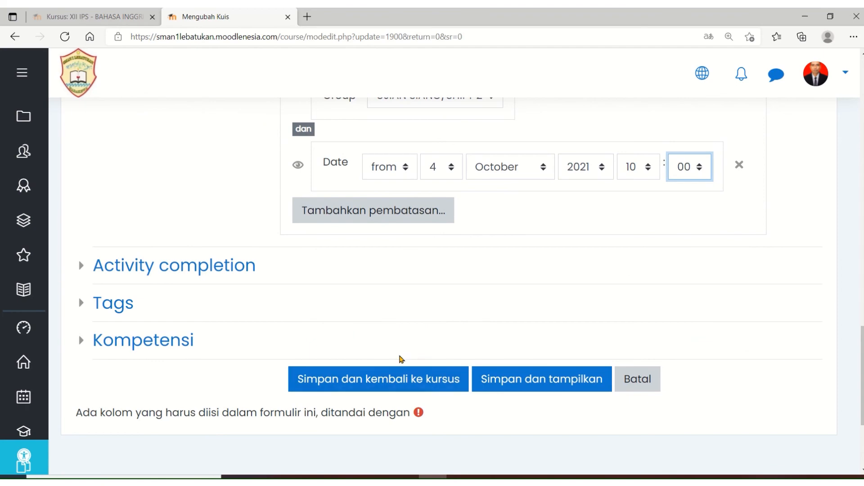
{"action": "scroll", "coordinate": [436, 288], "scroll_direction": "down", "scroll_amount": 1}
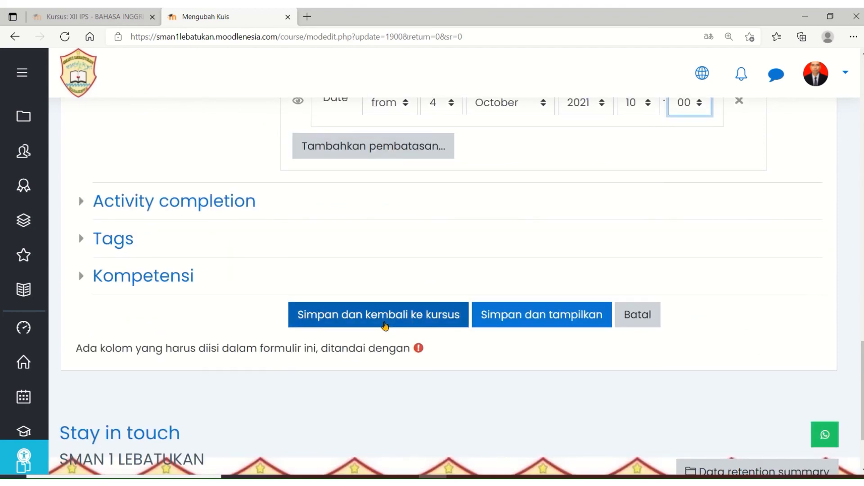
{"action": "left_click", "coordinate": [385, 323]}
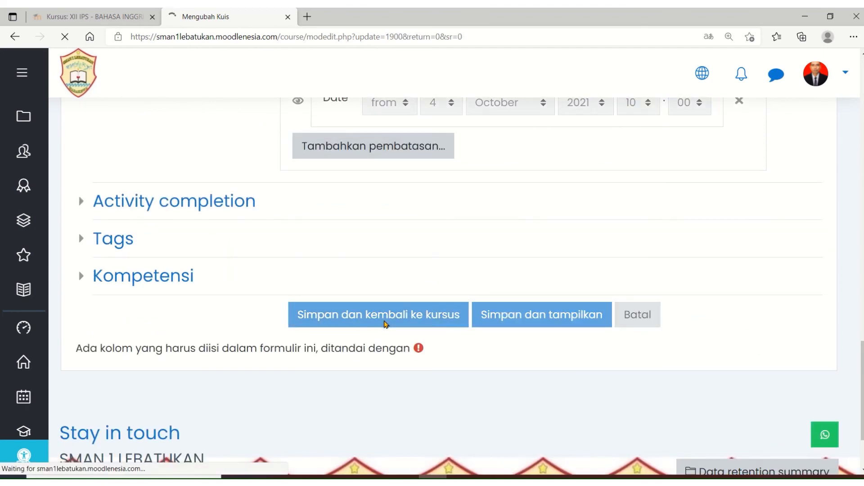